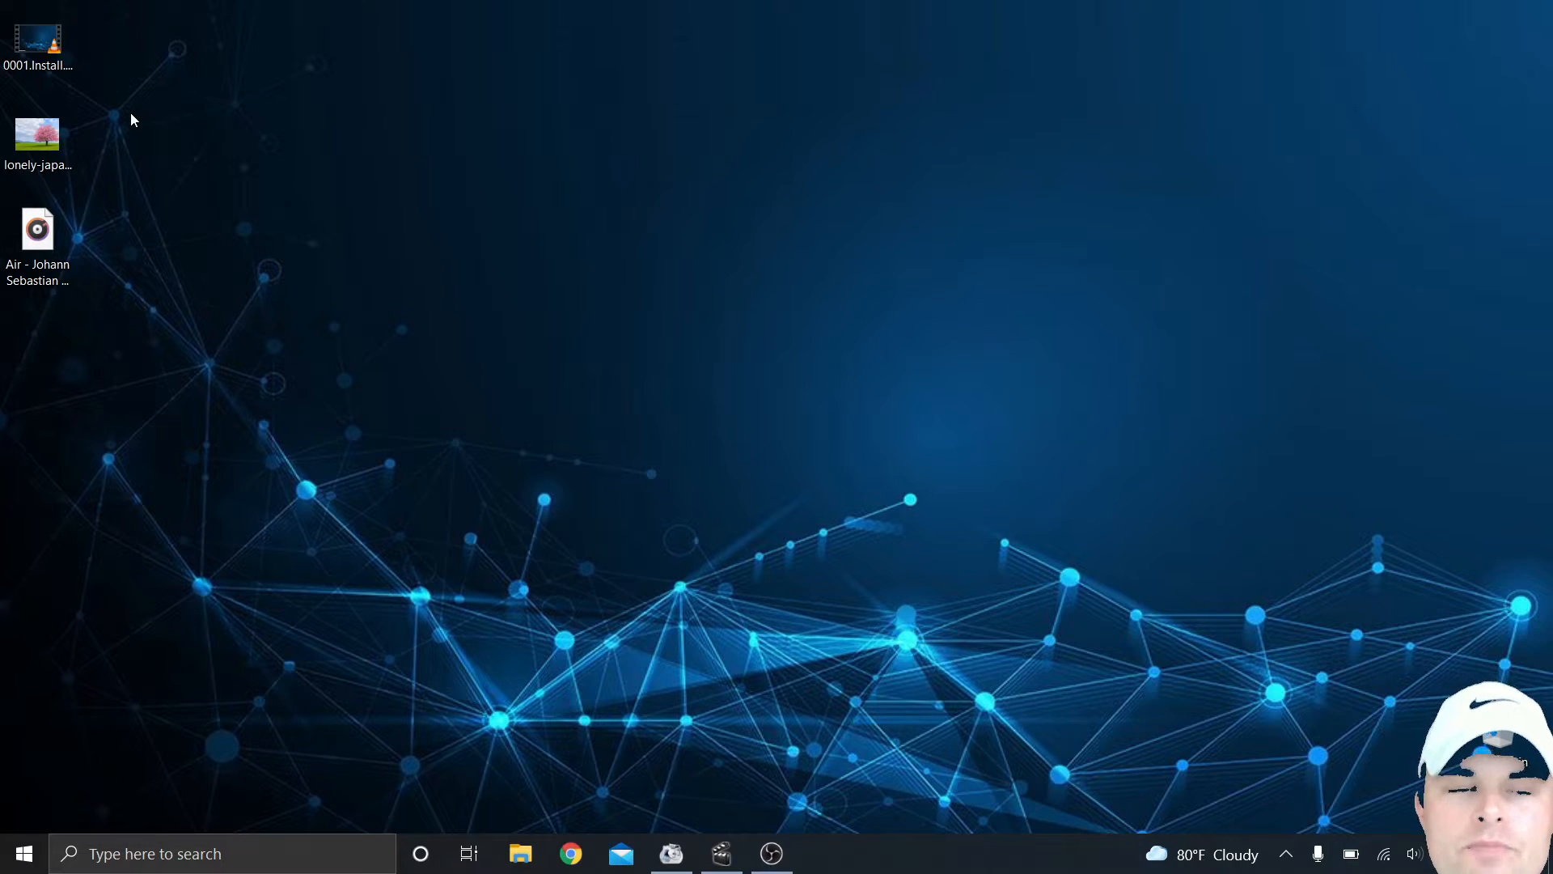
Step: Move the 0001.Install.Chrome.and.Adblock.mp4 video to an empty area of the desktop, away from the other icons
click(39, 51)
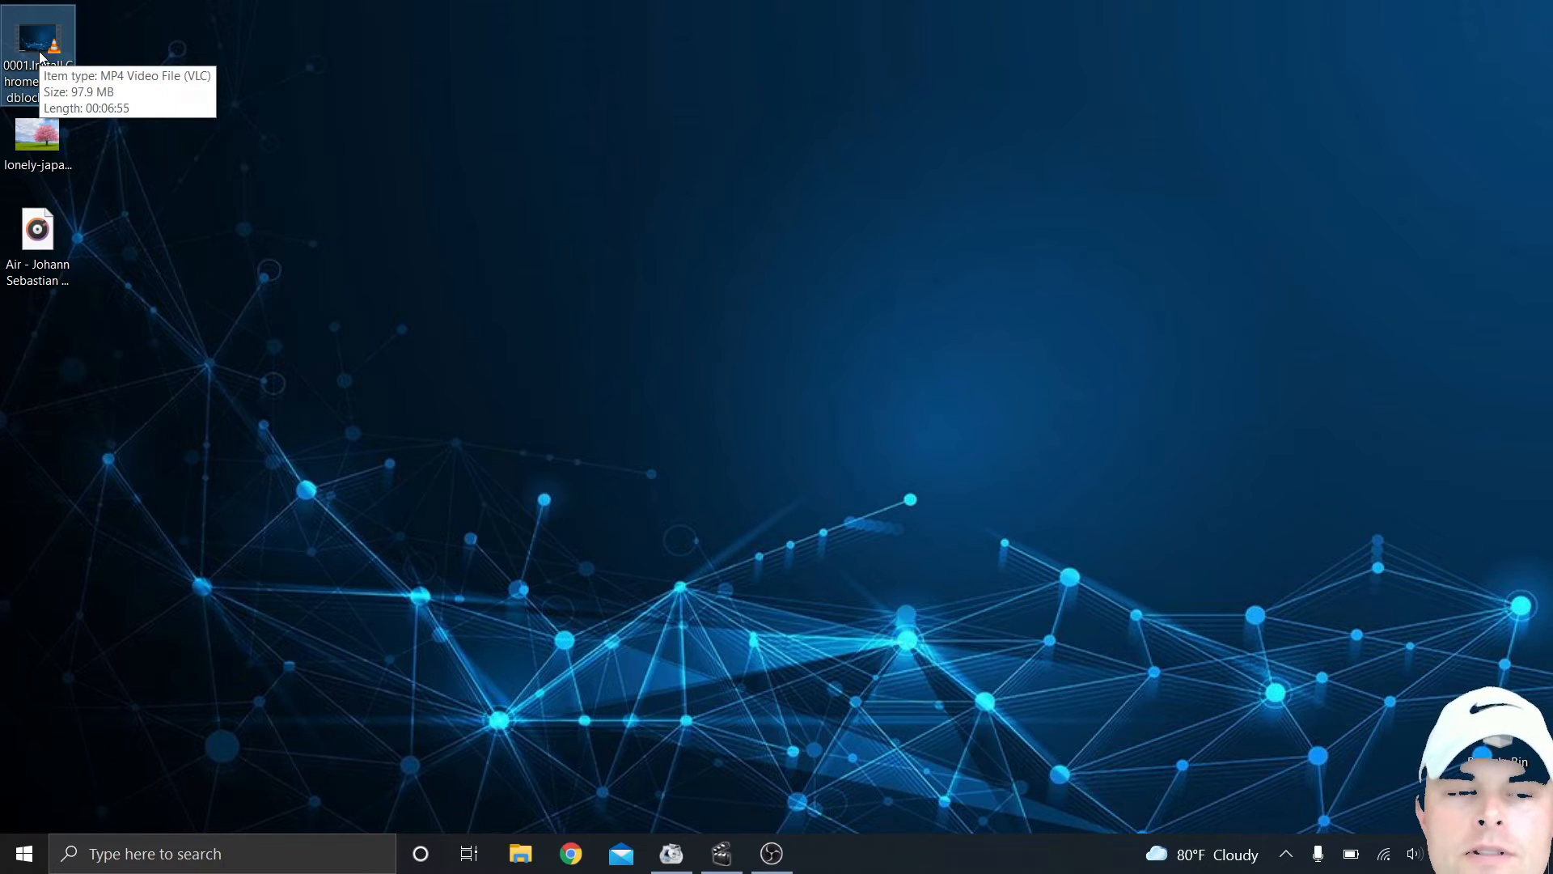
drag(39, 51, 419, 343)
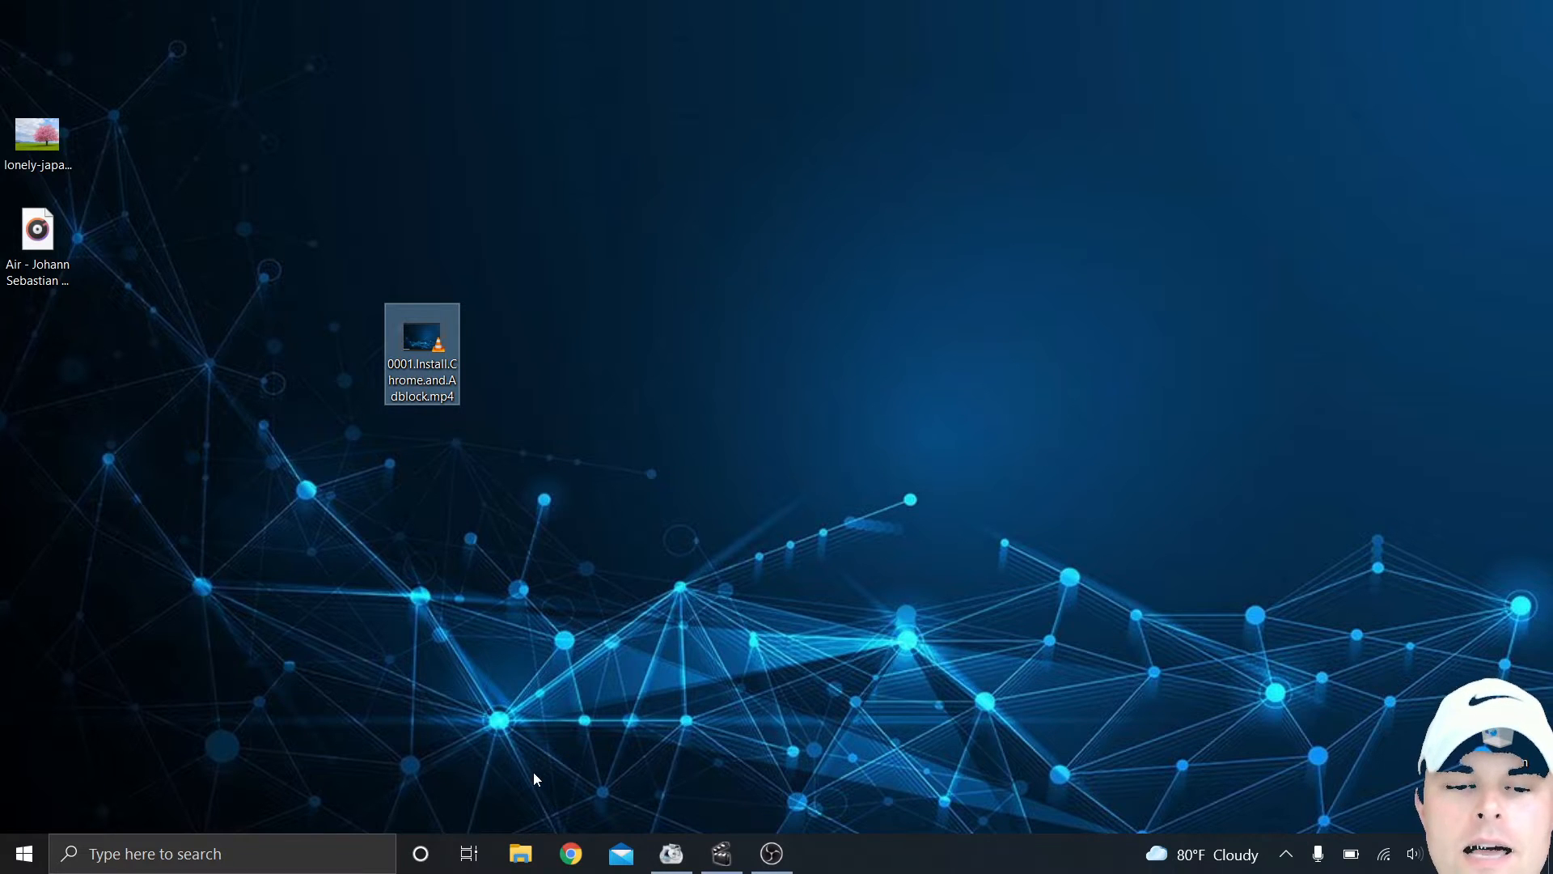
Step: Check in File Explorer's view settings whether file name extensions are shown, and close the window
click(522, 859)
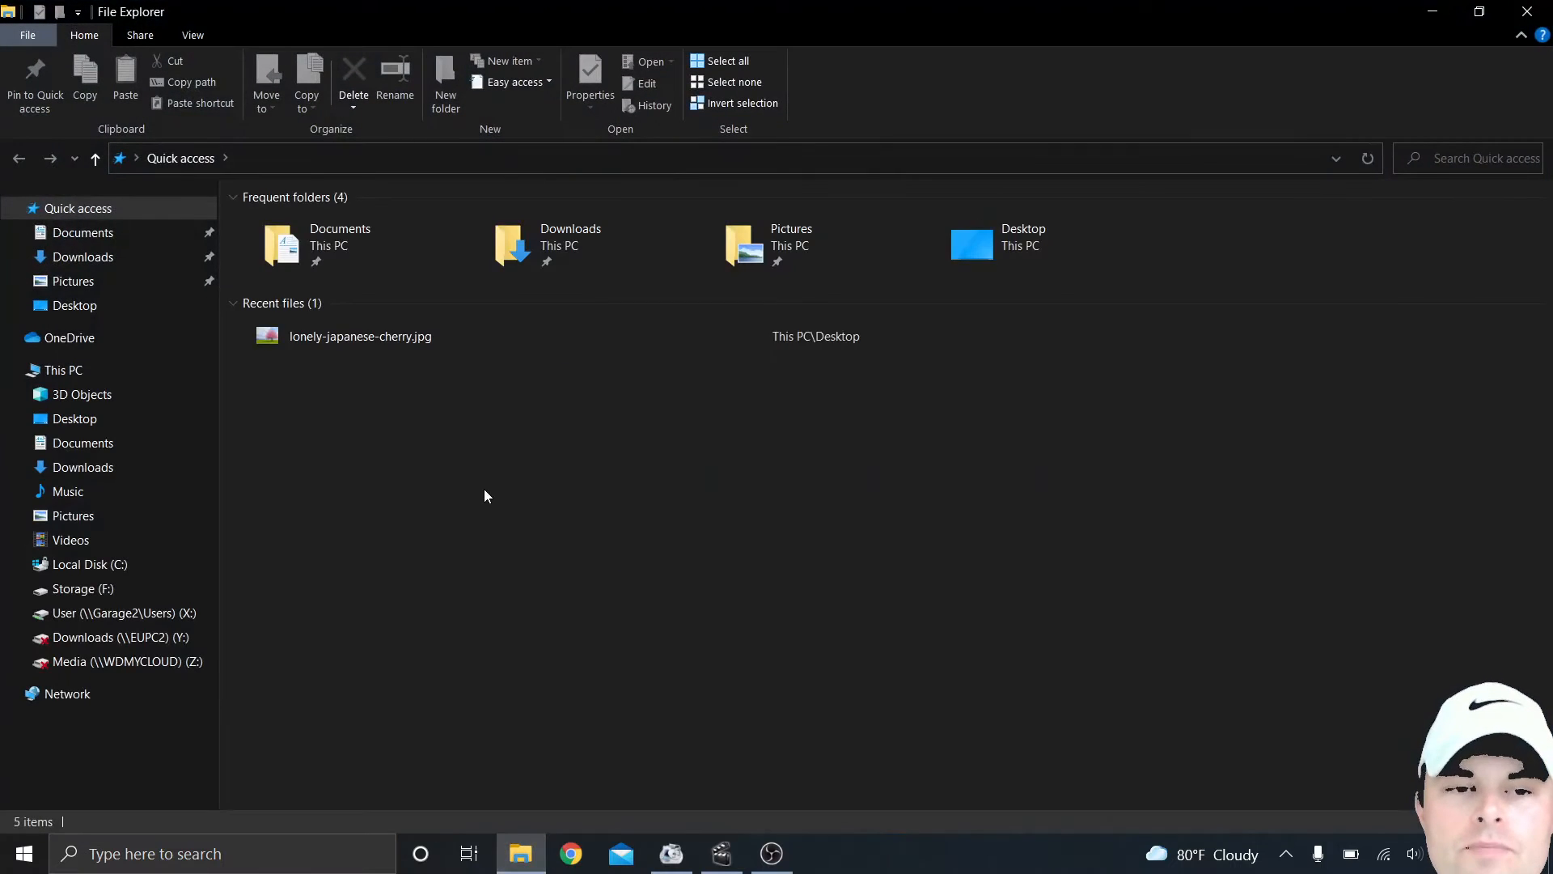
click(191, 42)
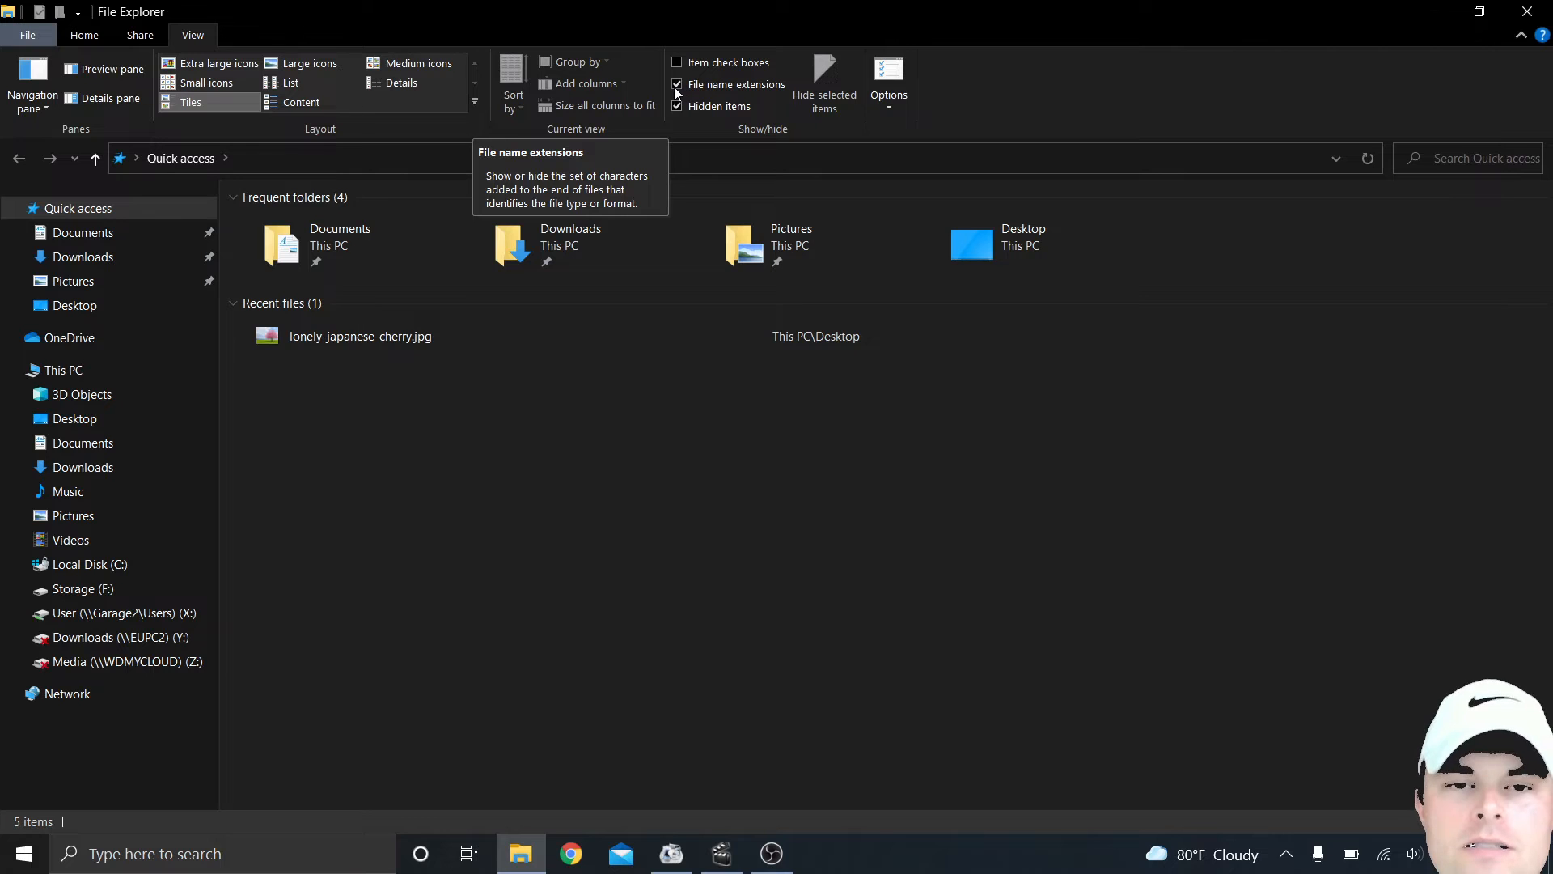
click(1527, 12)
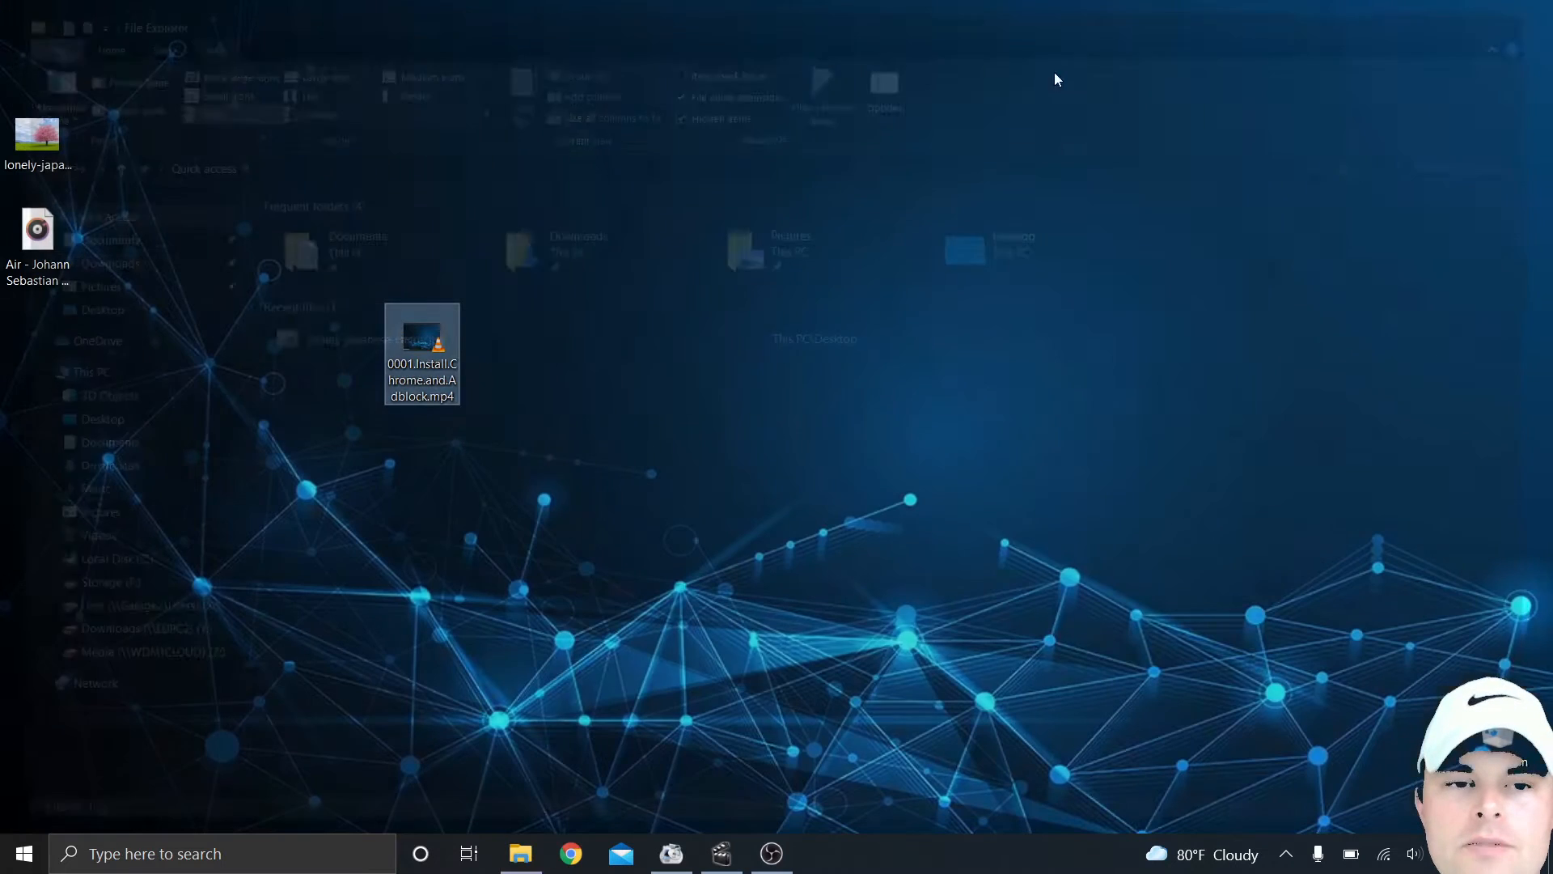
Step: Rename the desktop video to 0001.Install.Chrome.and.Adblock.mov and accept the extension change
click(440, 399)
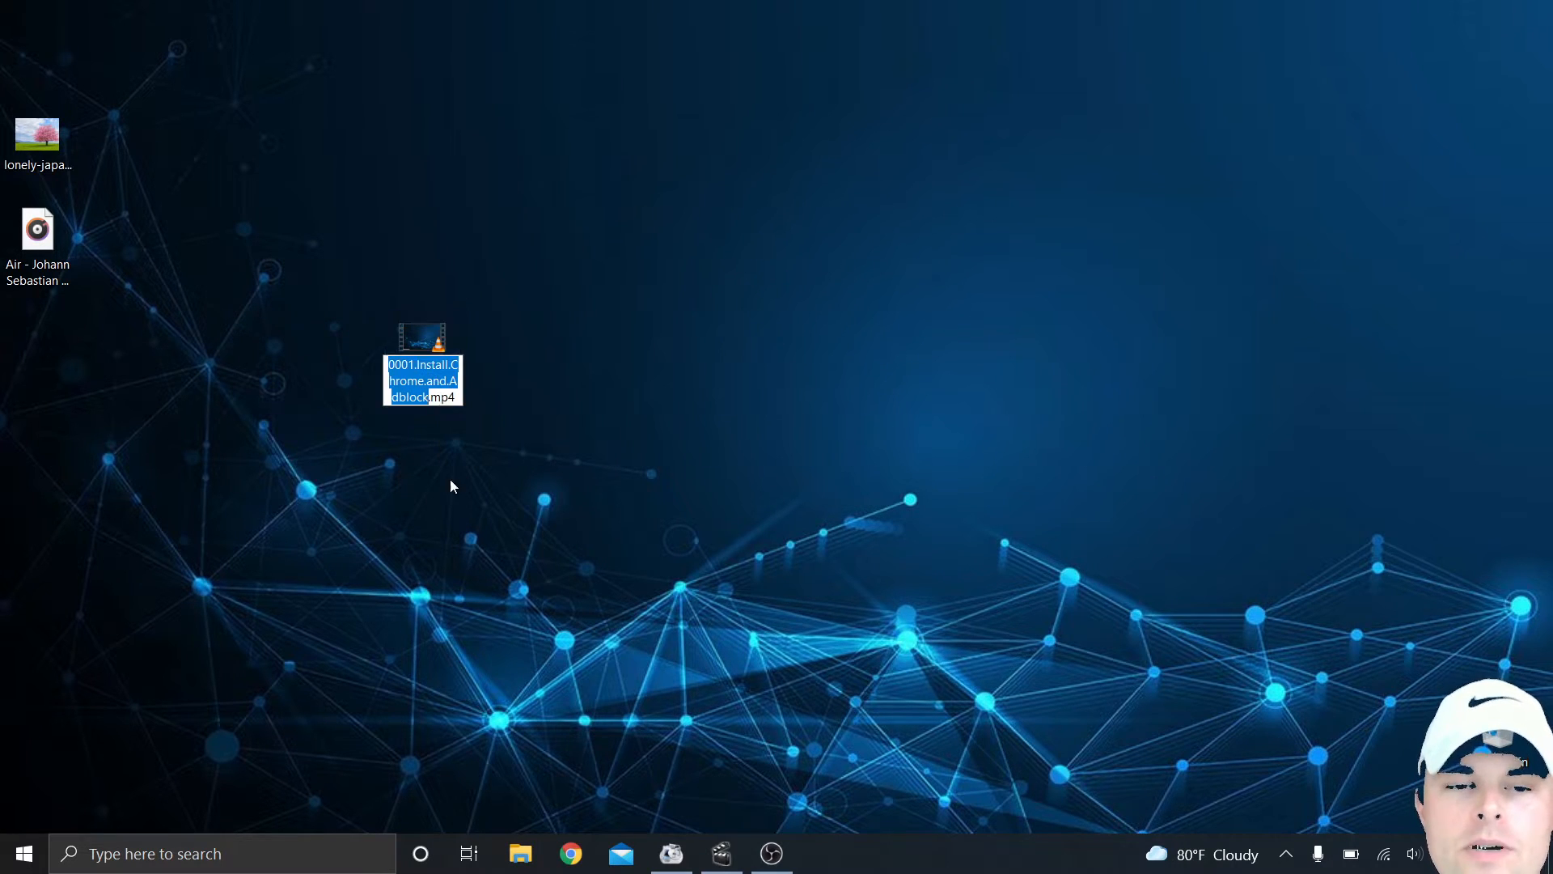
key(Right)
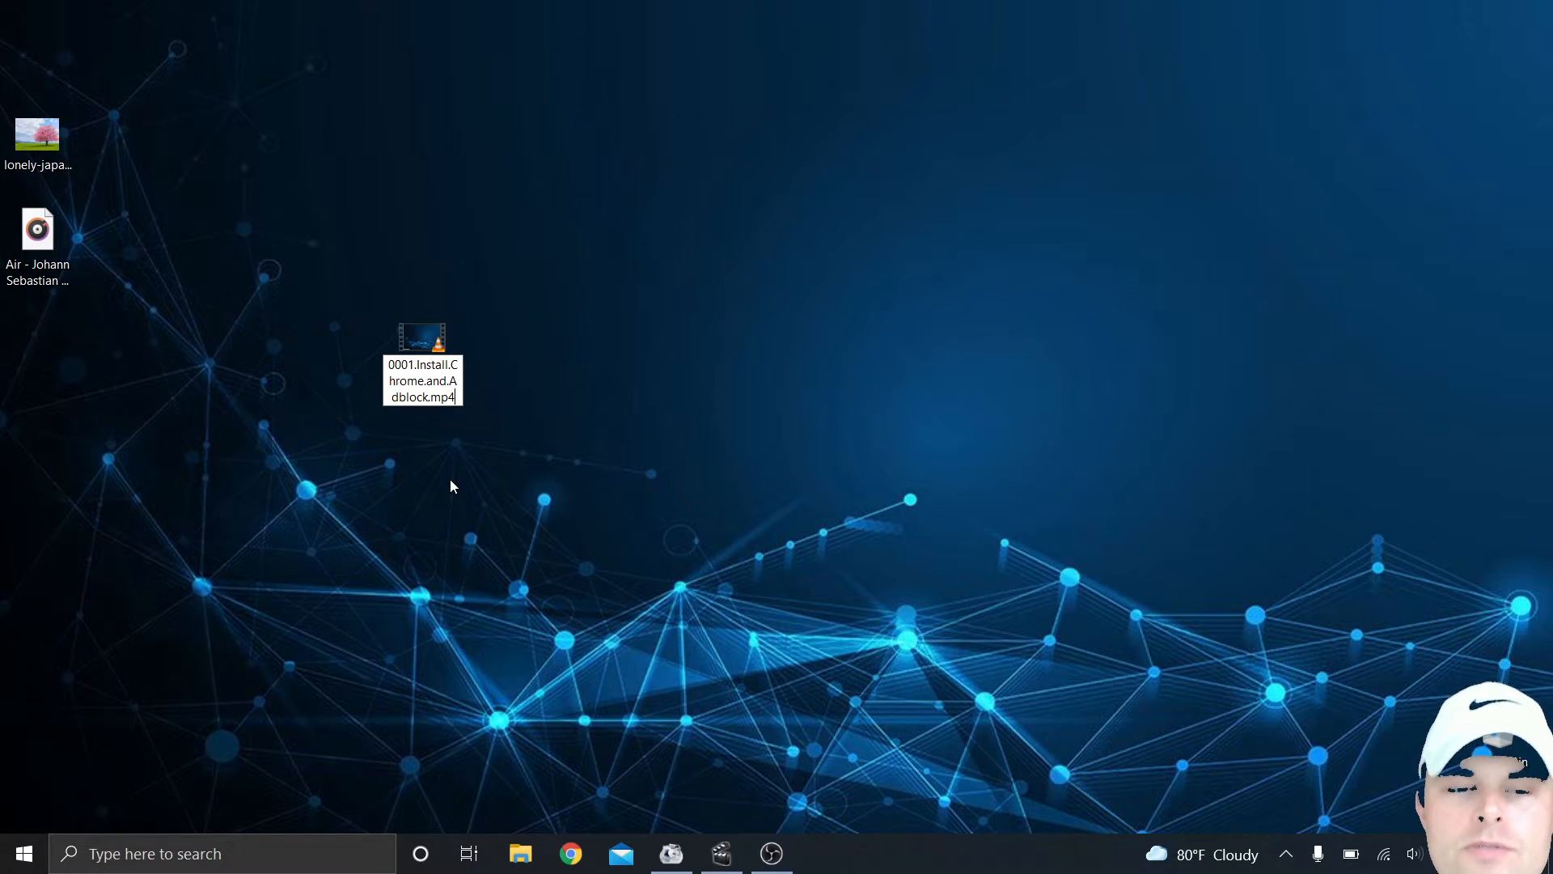
key(BackSpace)
key(BackSpace)
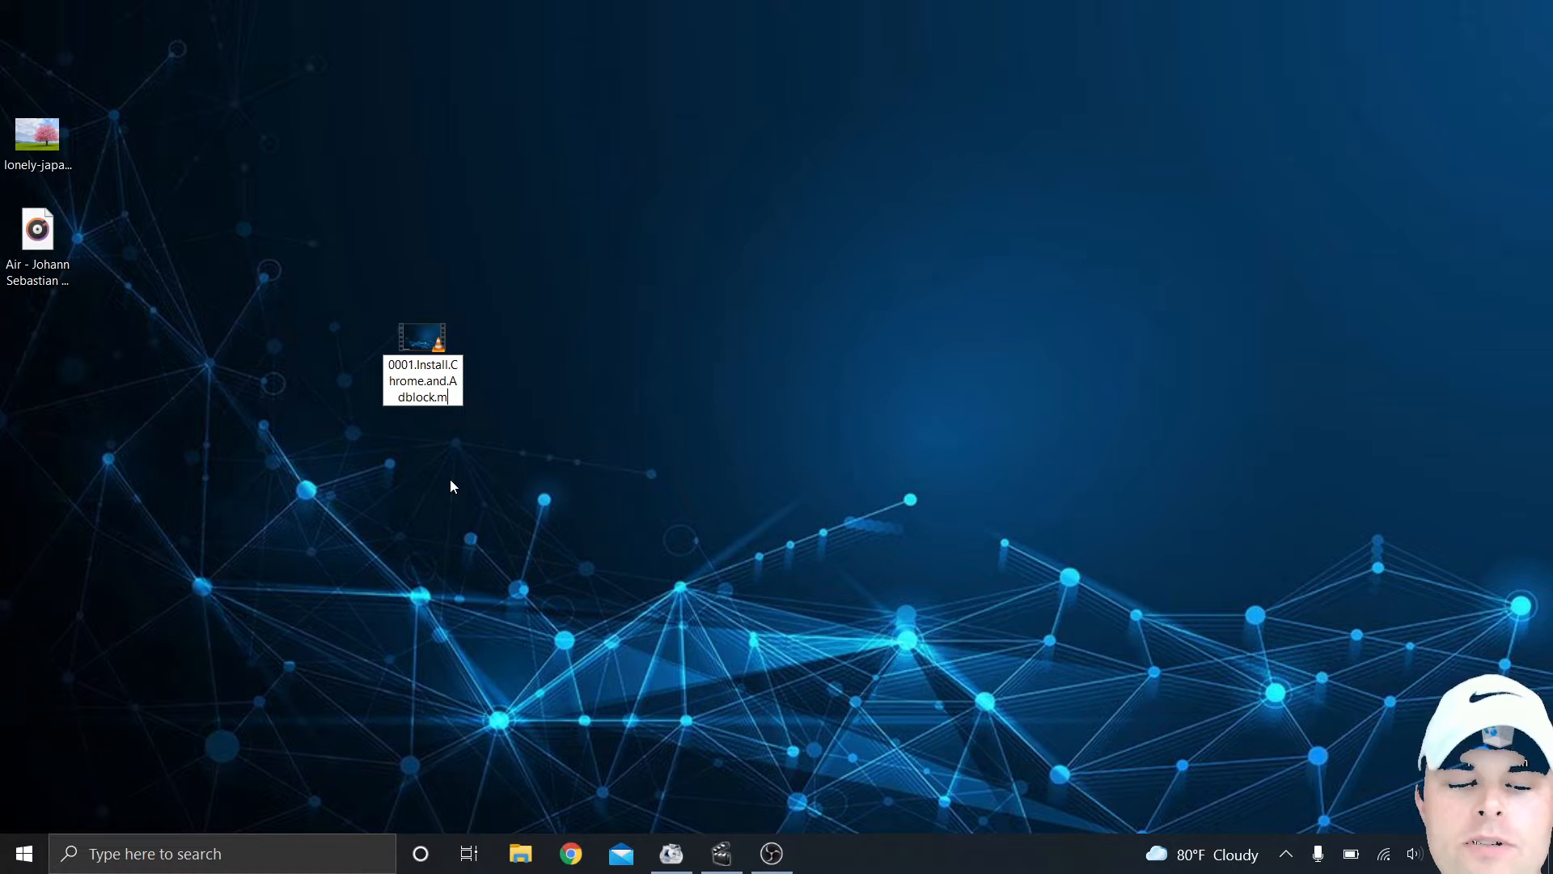
text(ov)
key(Return)
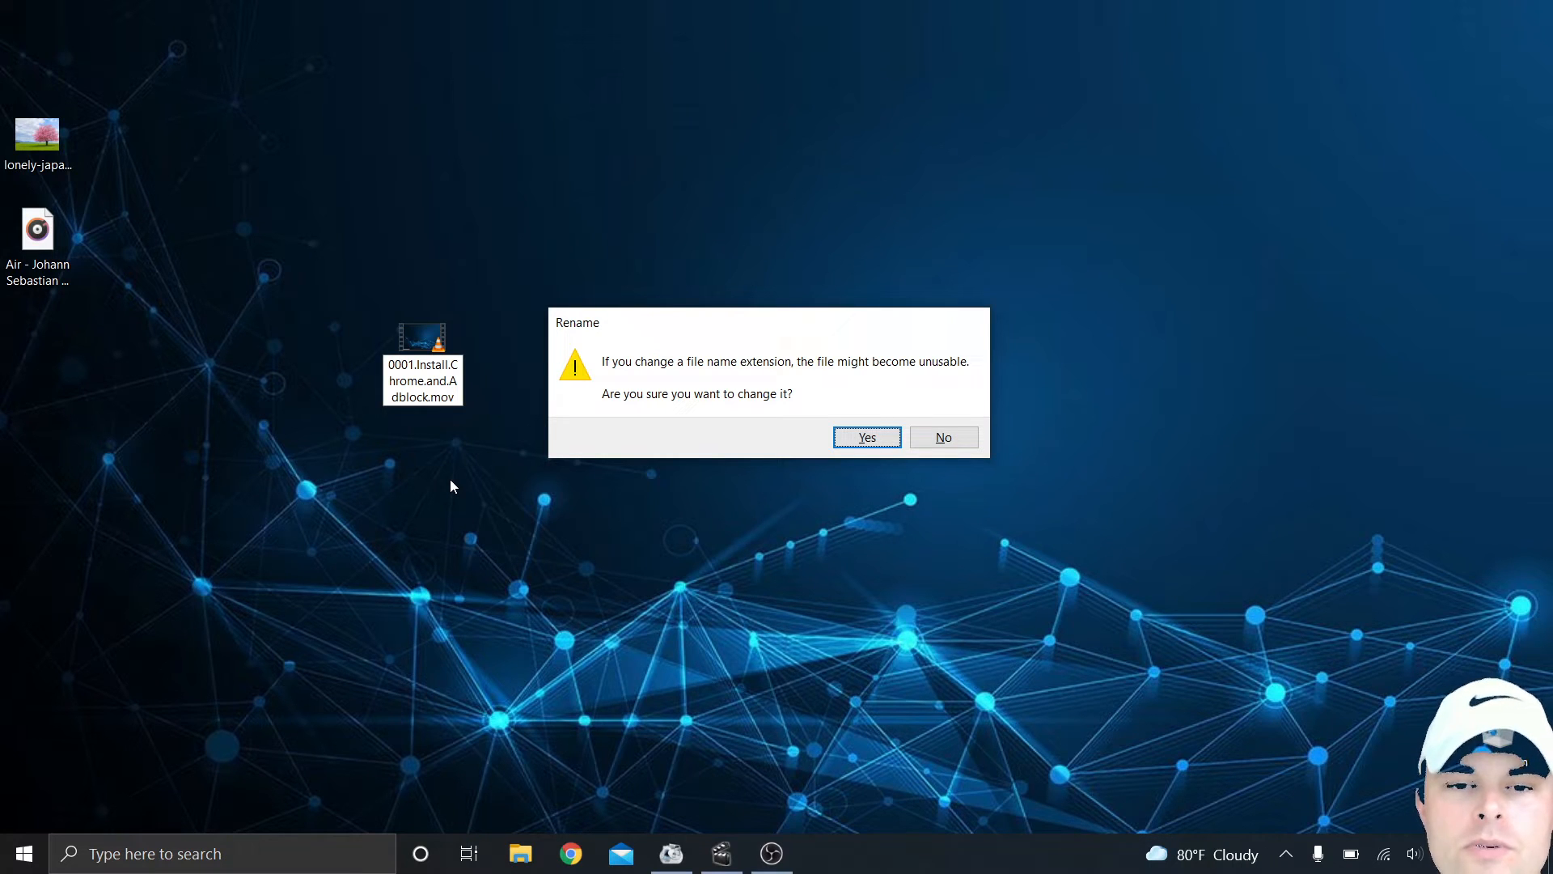
click(861, 432)
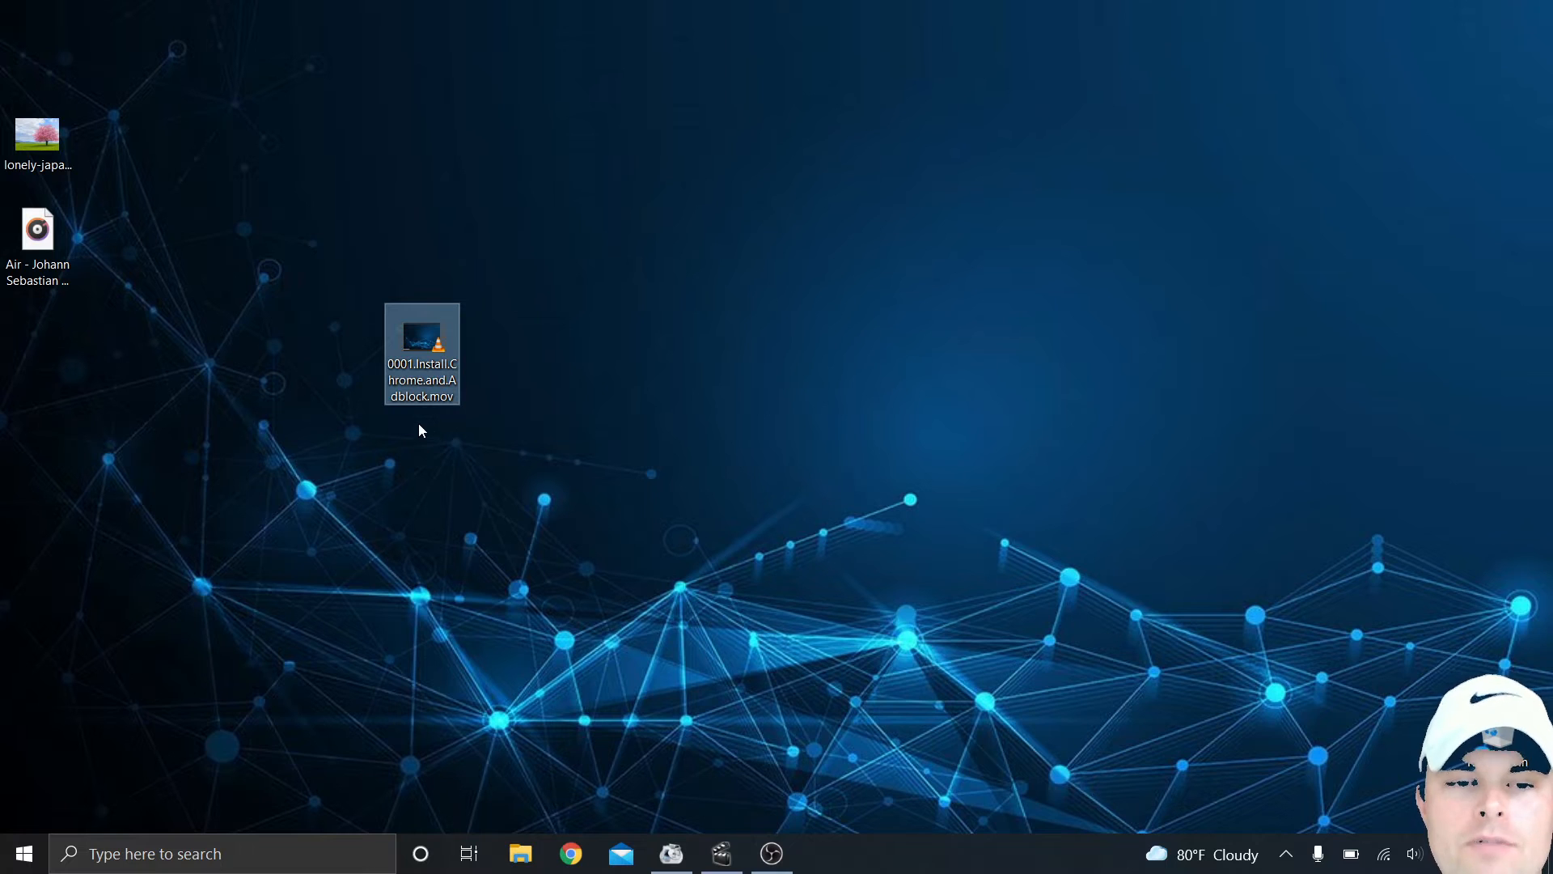
Step: Examine the detailed video and audio properties of the renamed .mov file, and close its properties
right_click(422, 370)
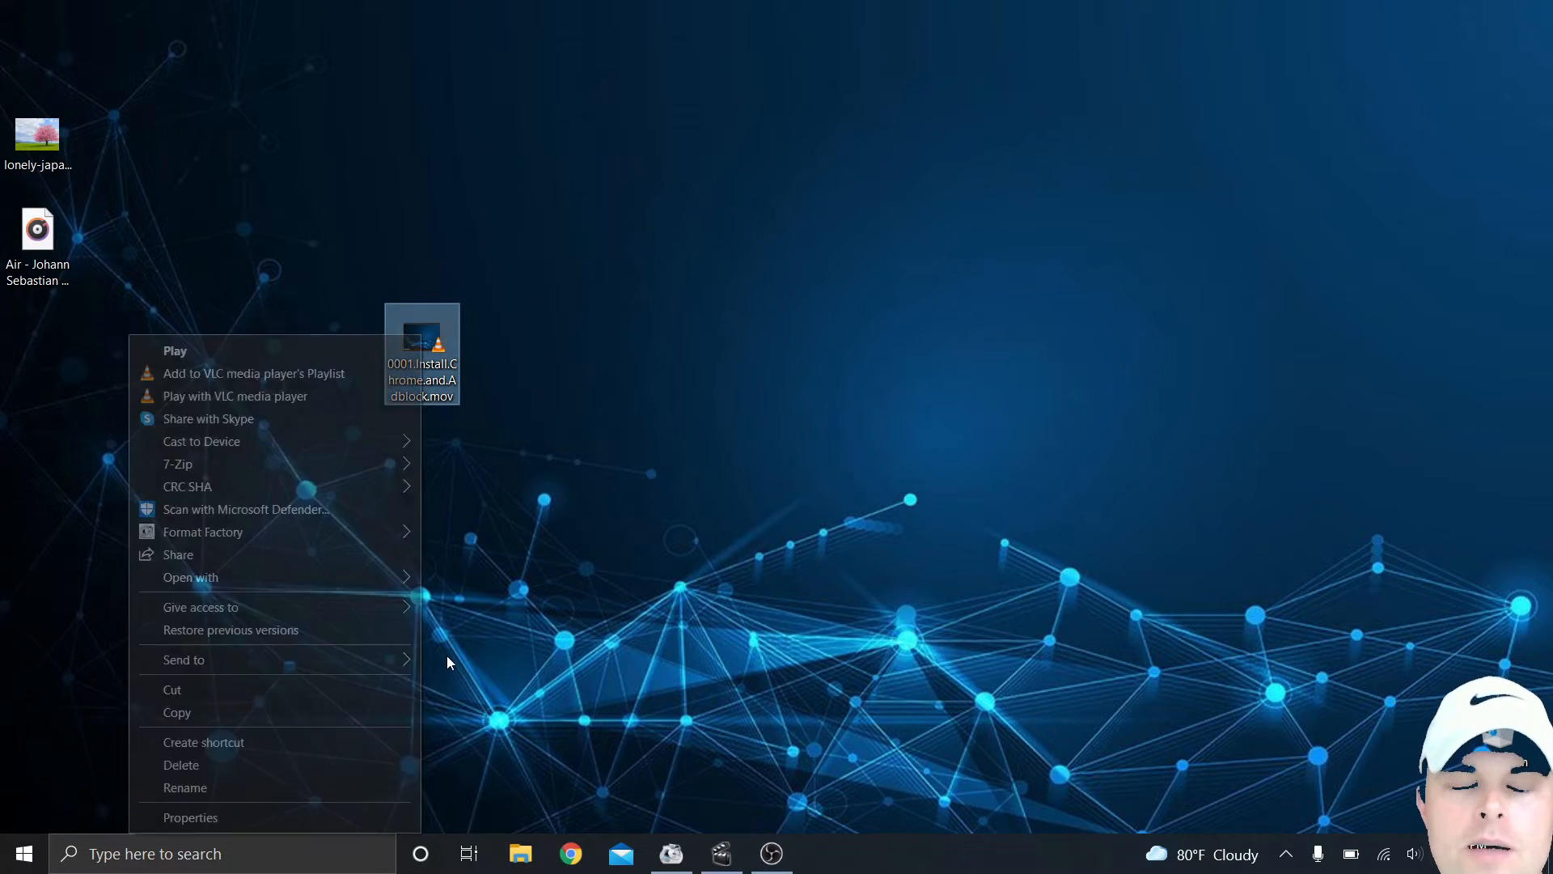
click(382, 819)
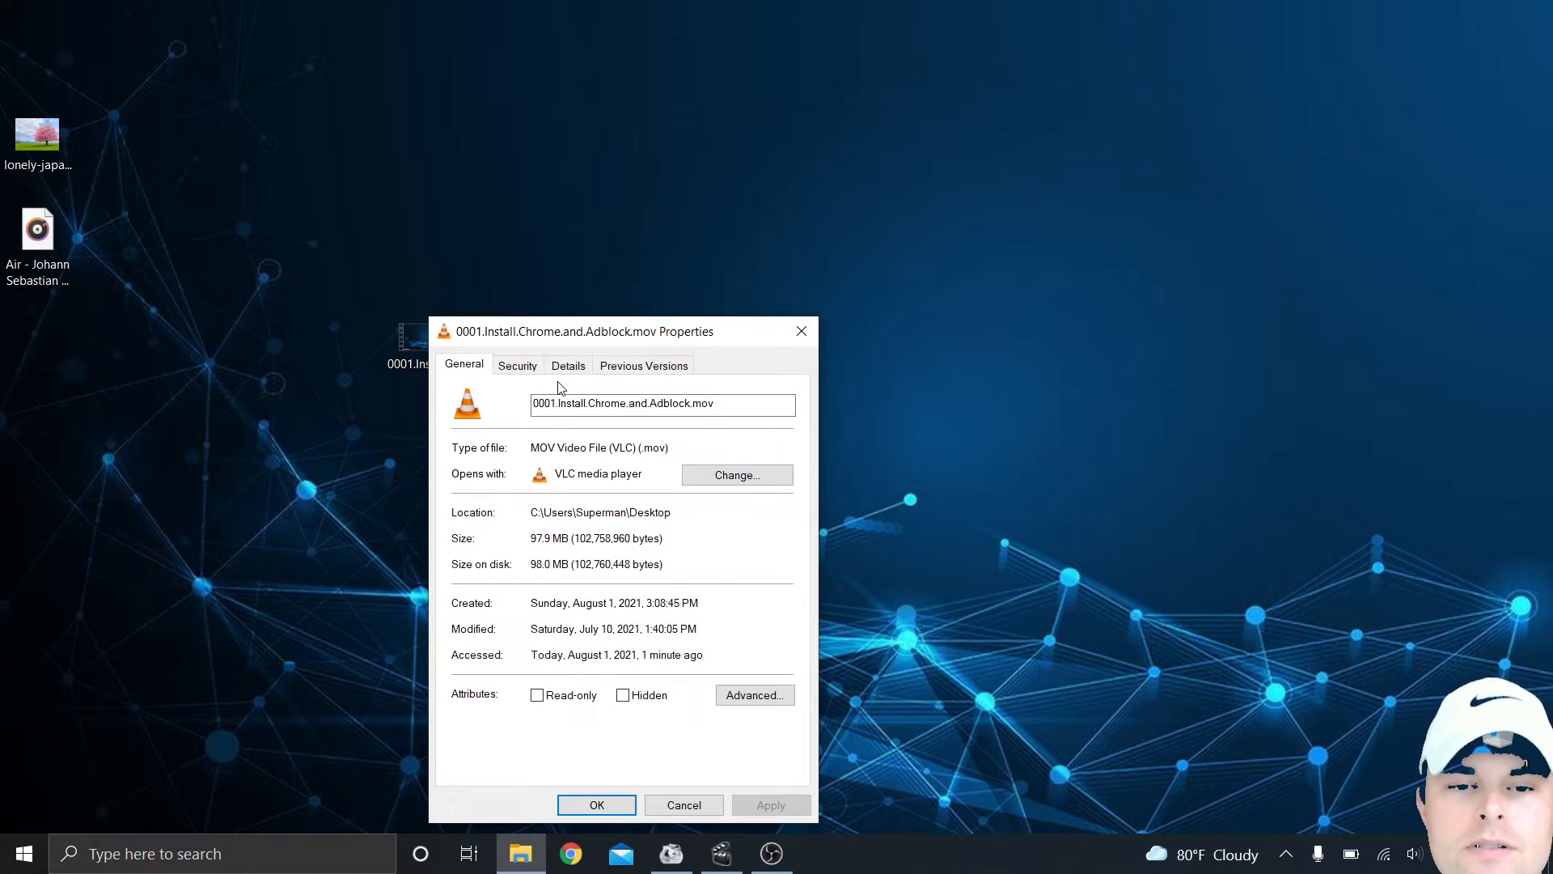
click(568, 366)
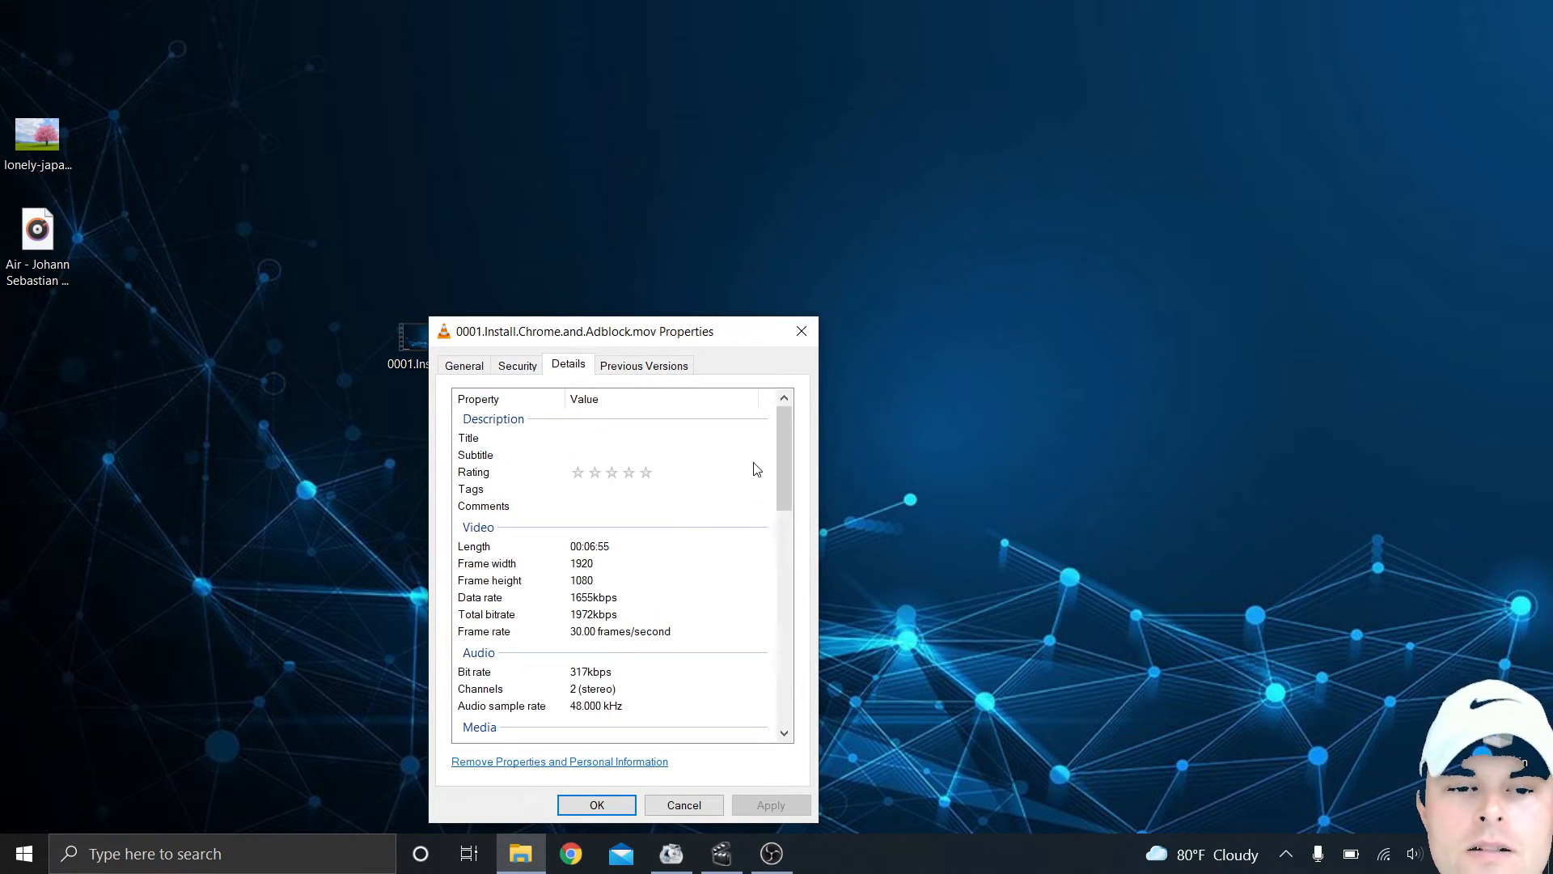
drag(793, 463, 783, 493)
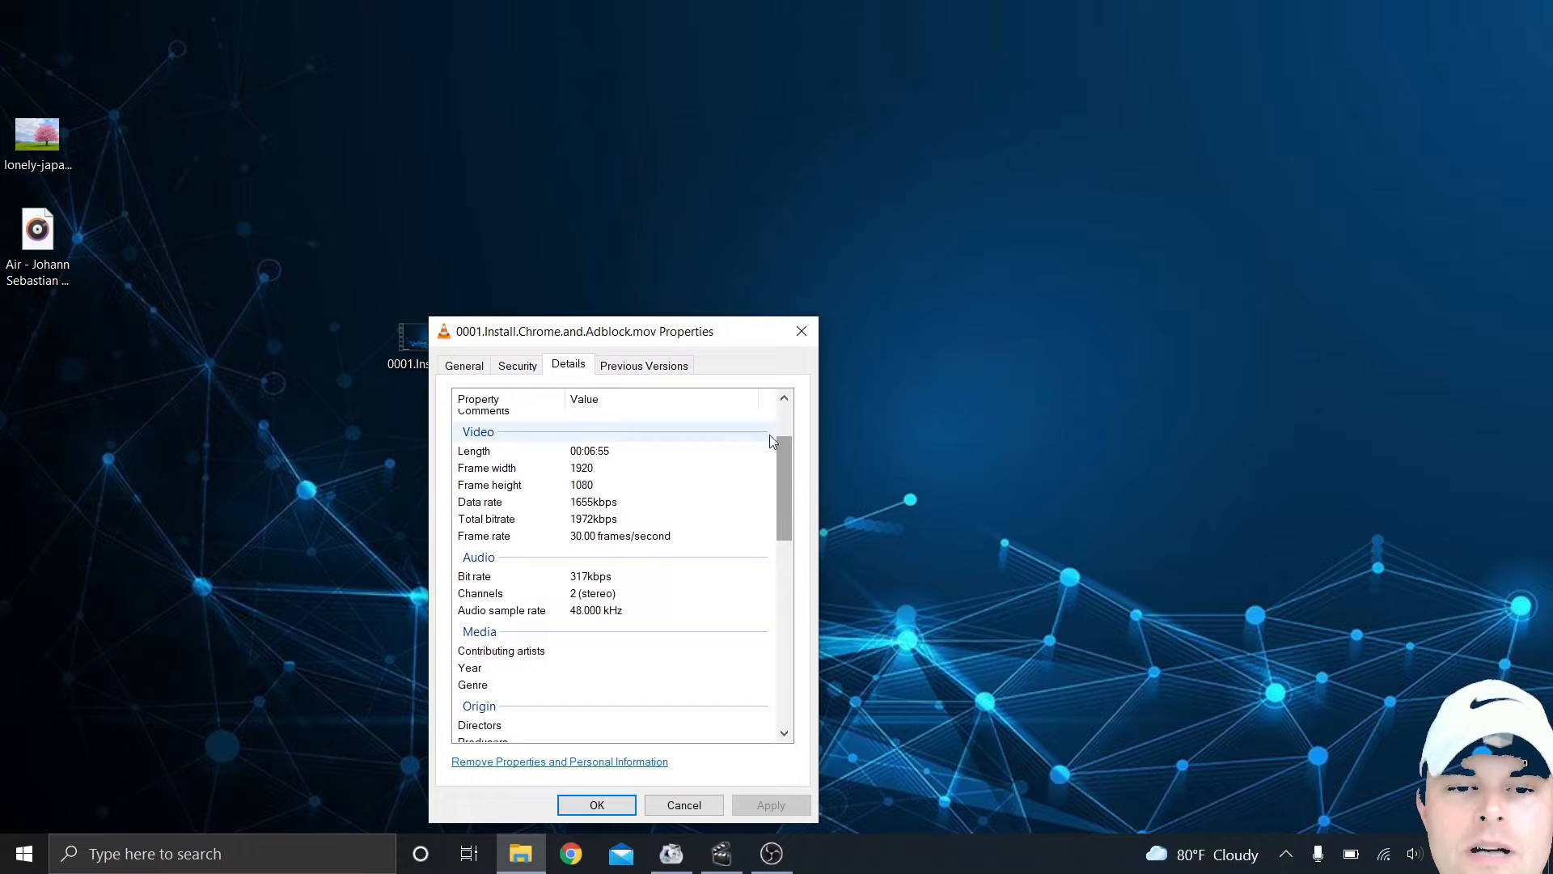
click(800, 330)
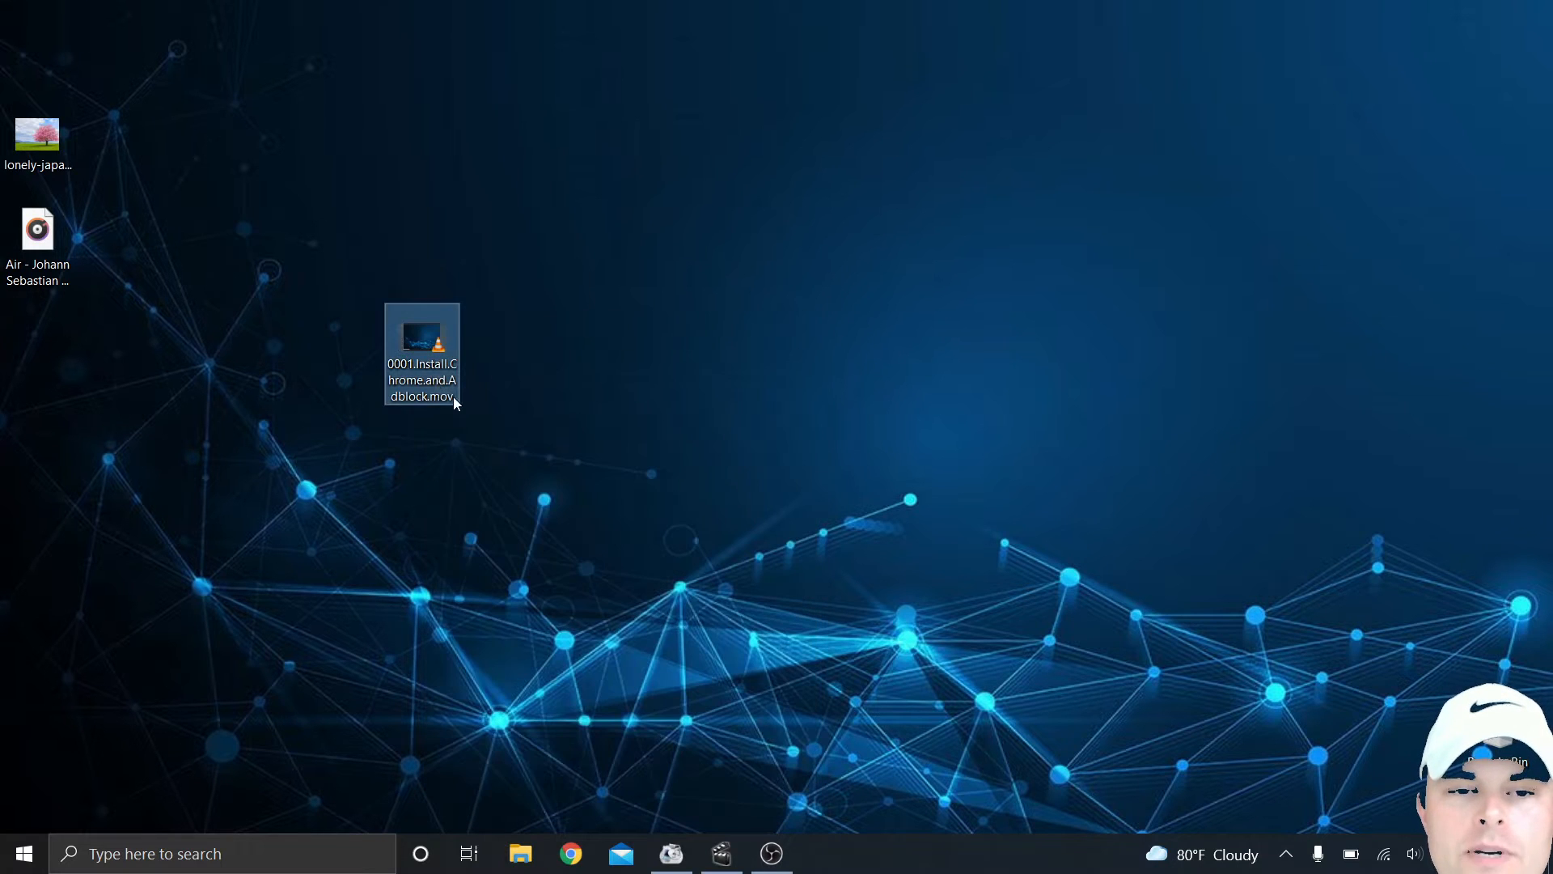
Step: Open the .mov file in VLC media player, examine the codec information of its streams, and close the player
double_click(414, 346)
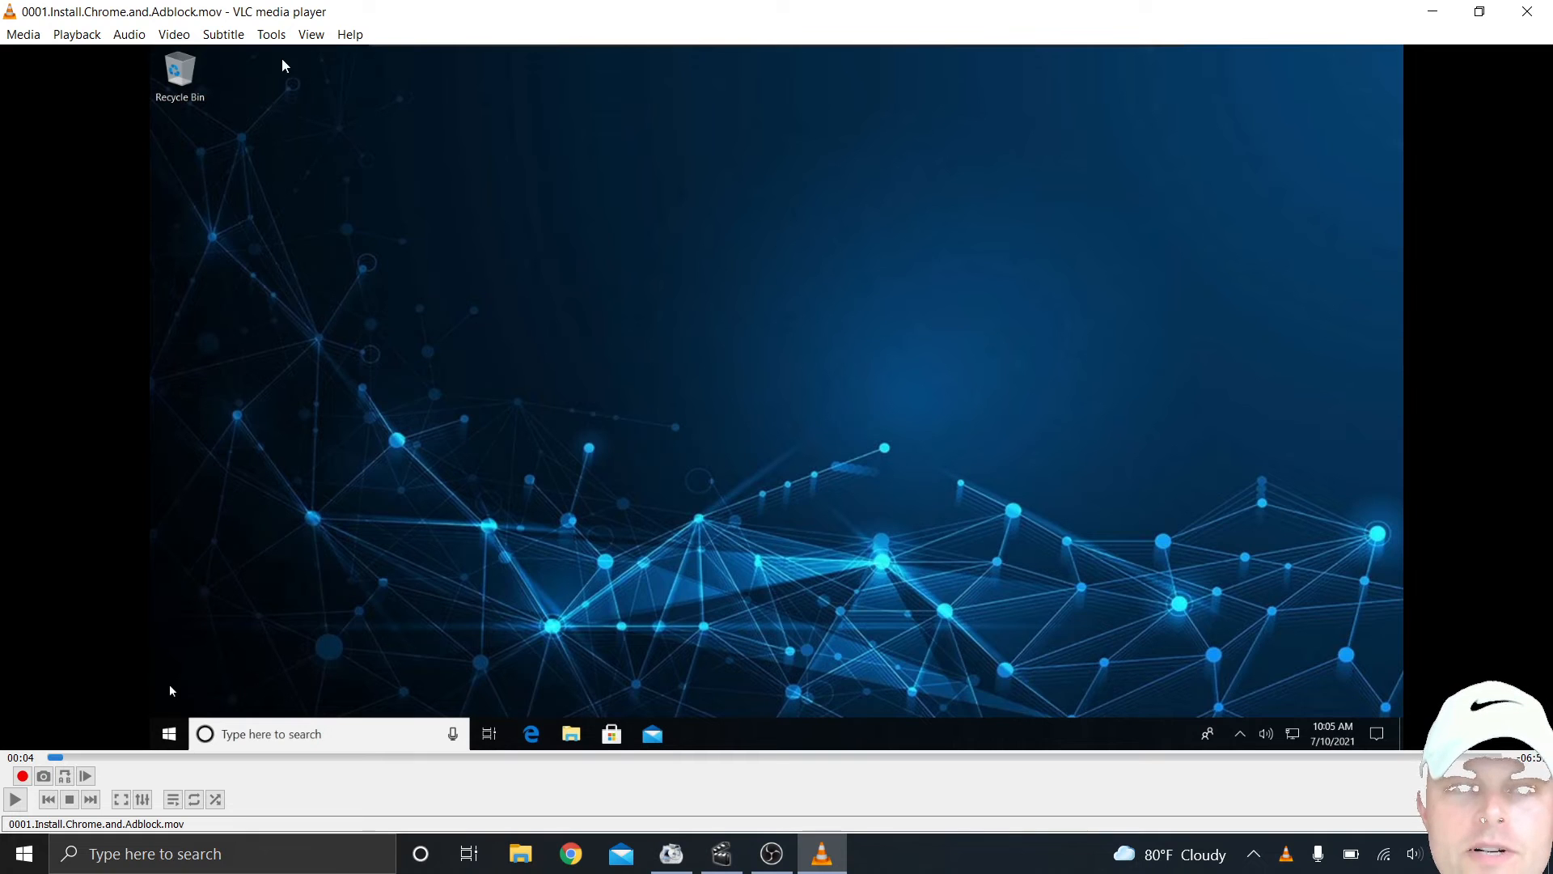
click(271, 34)
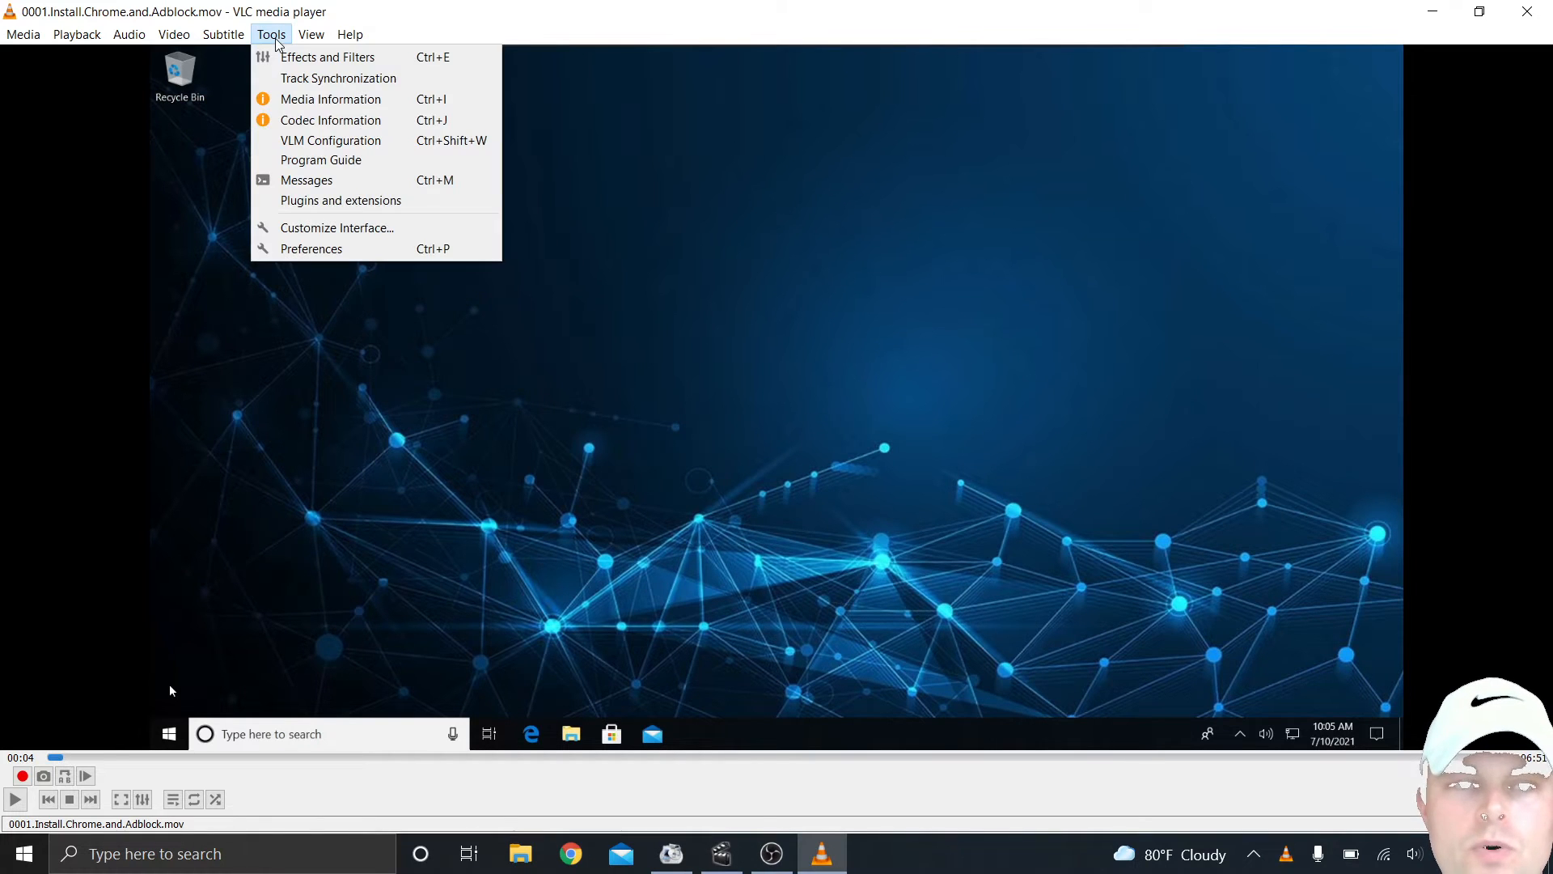
click(283, 118)
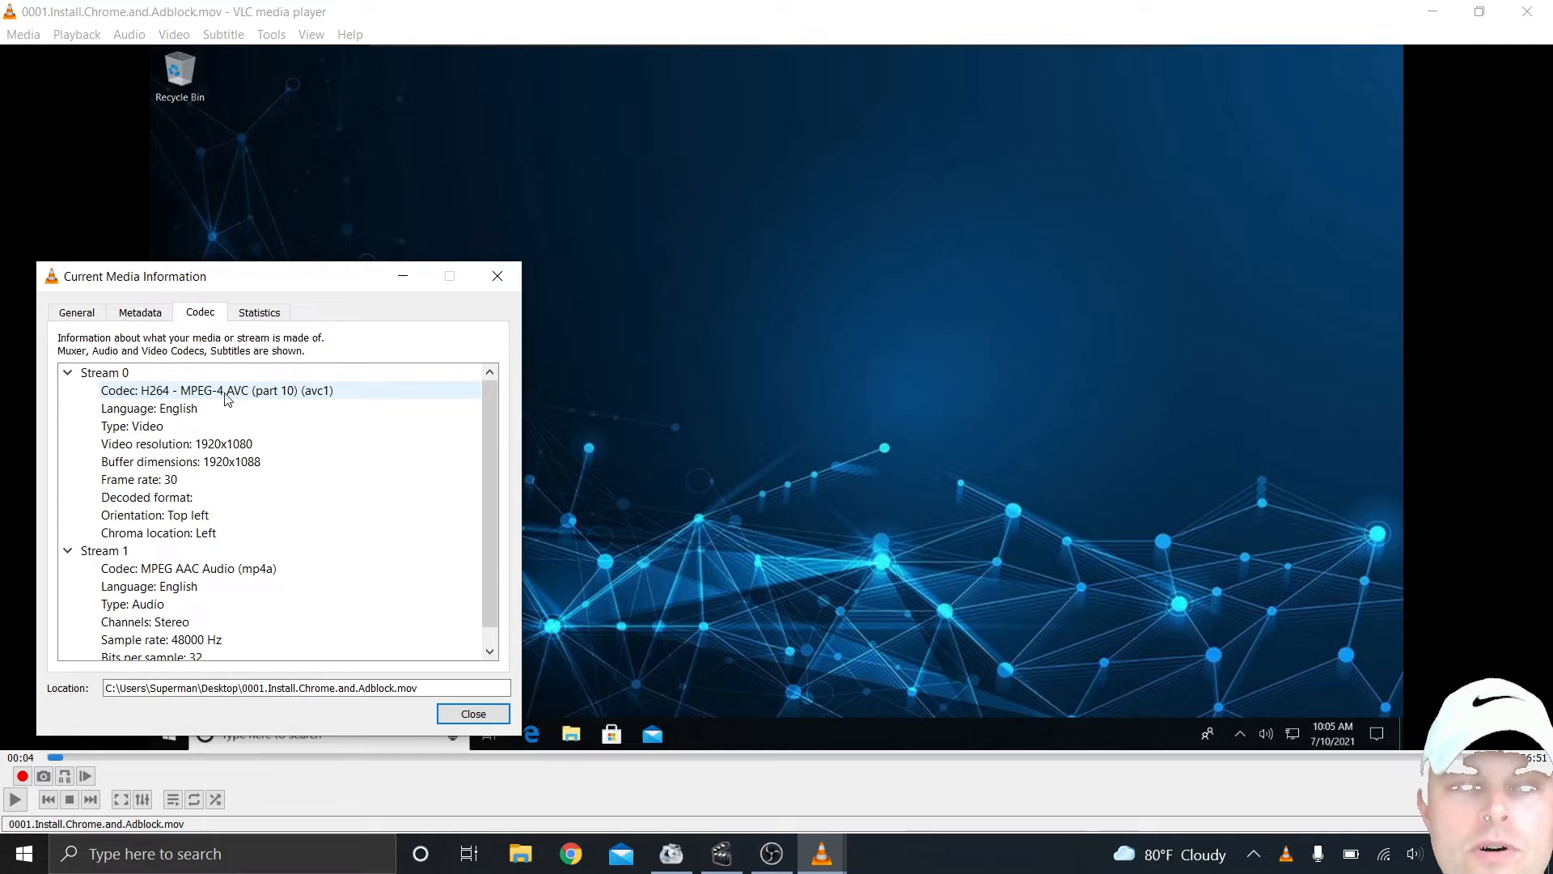
scroll(240, 478, down, 1)
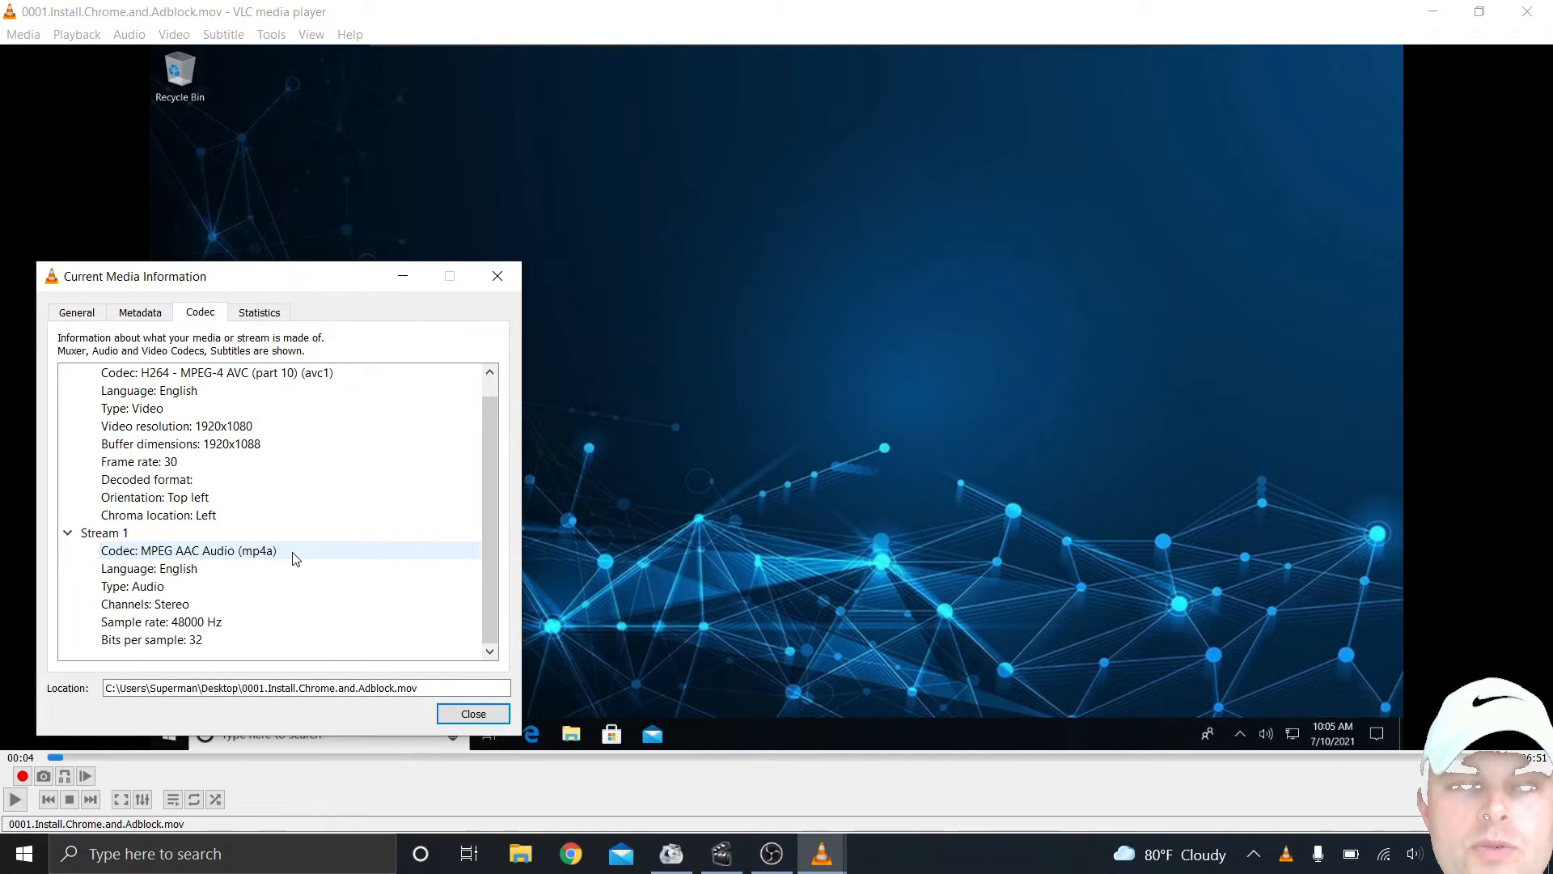
scroll(296, 558, up, 1)
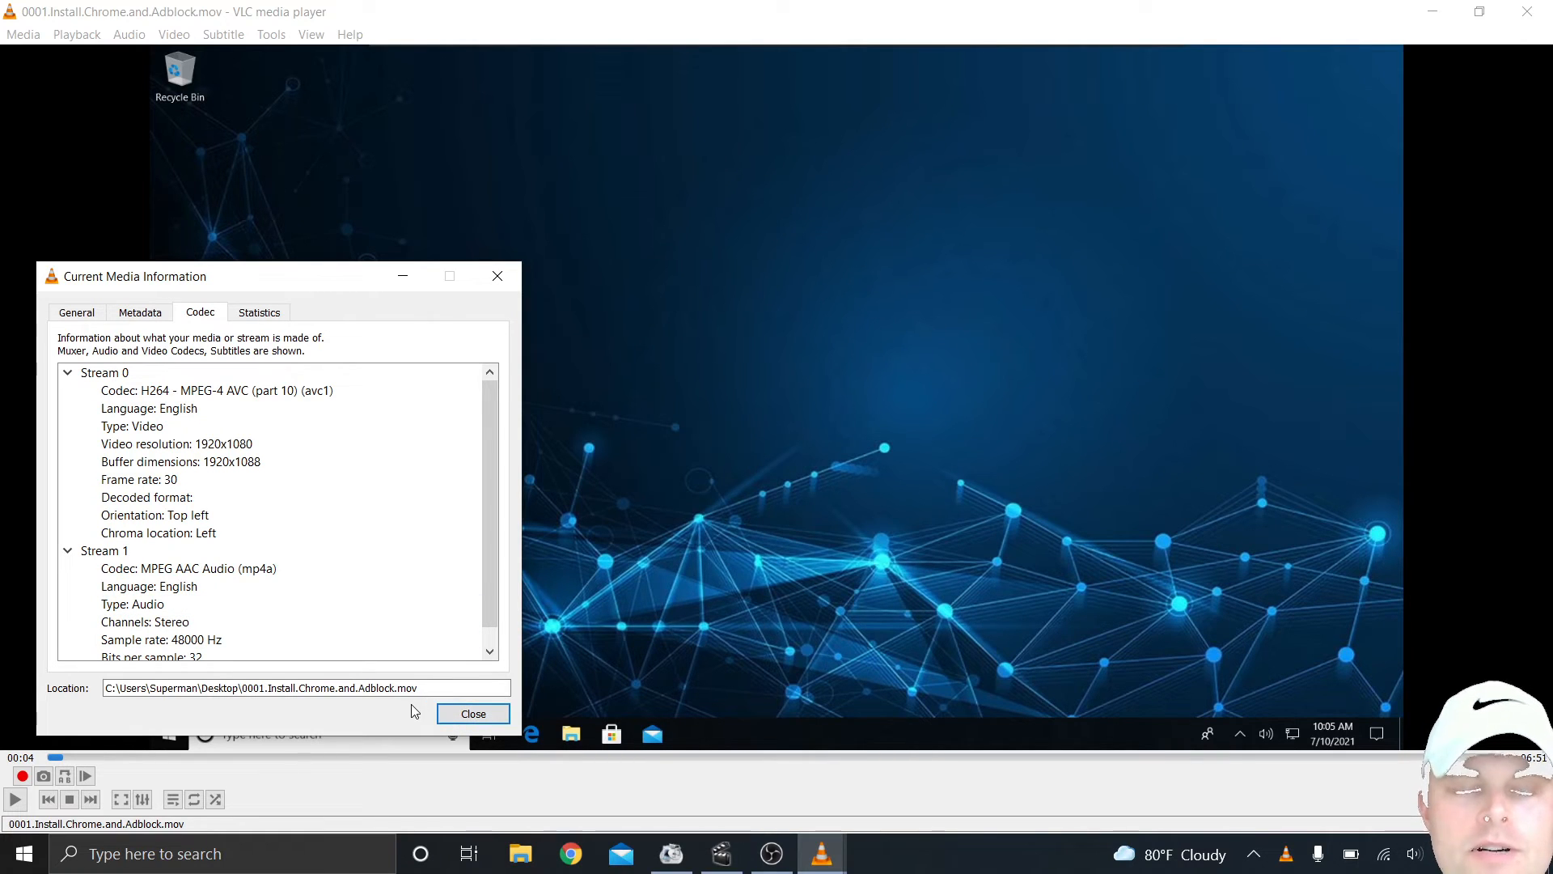
click(462, 716)
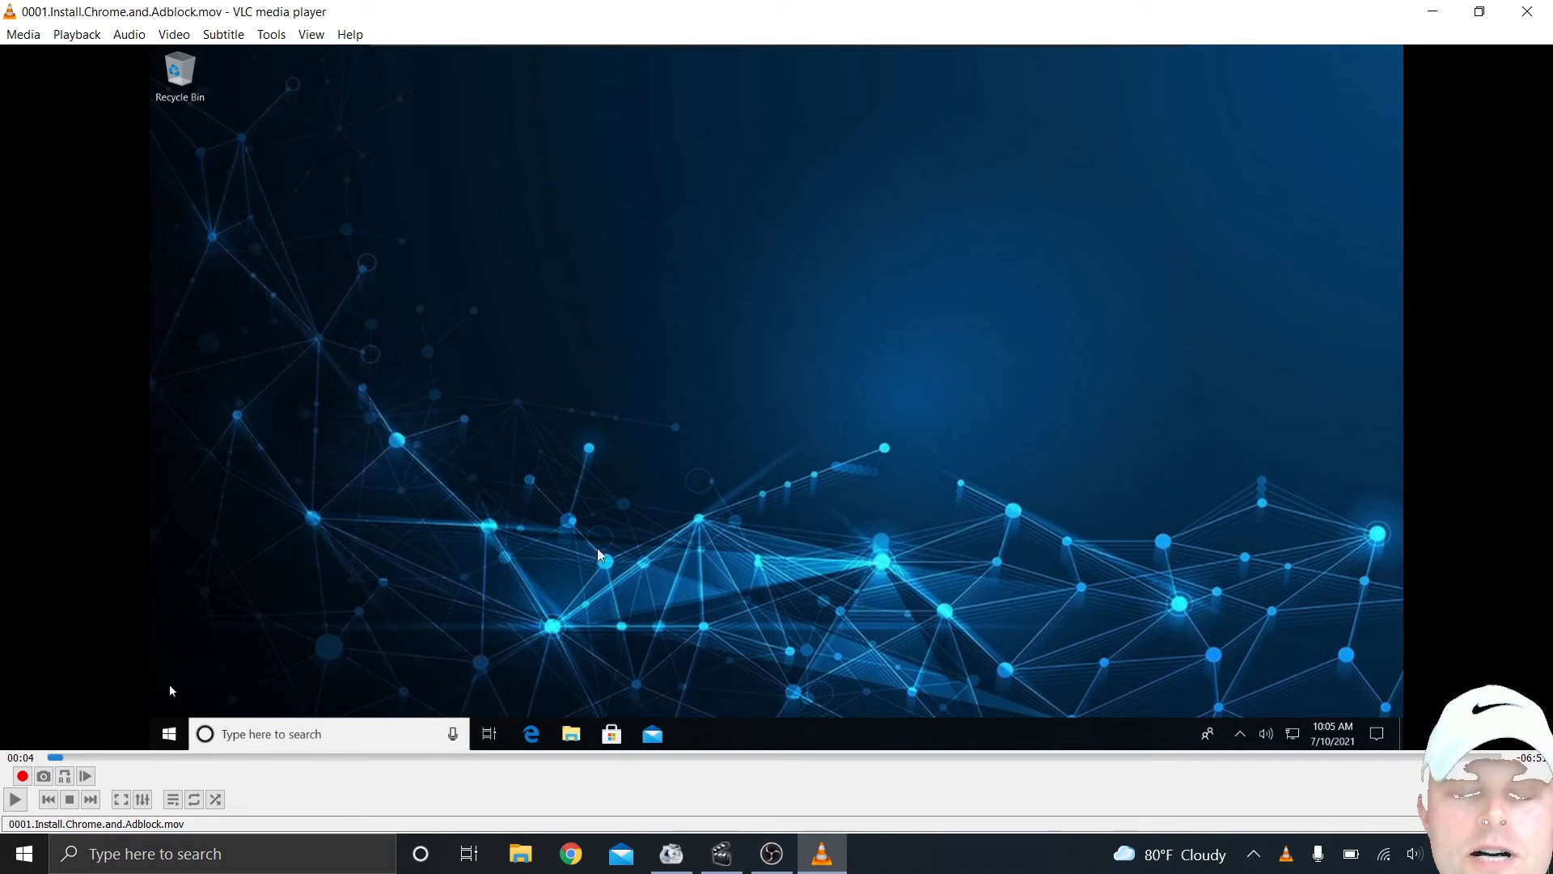
click(1509, 17)
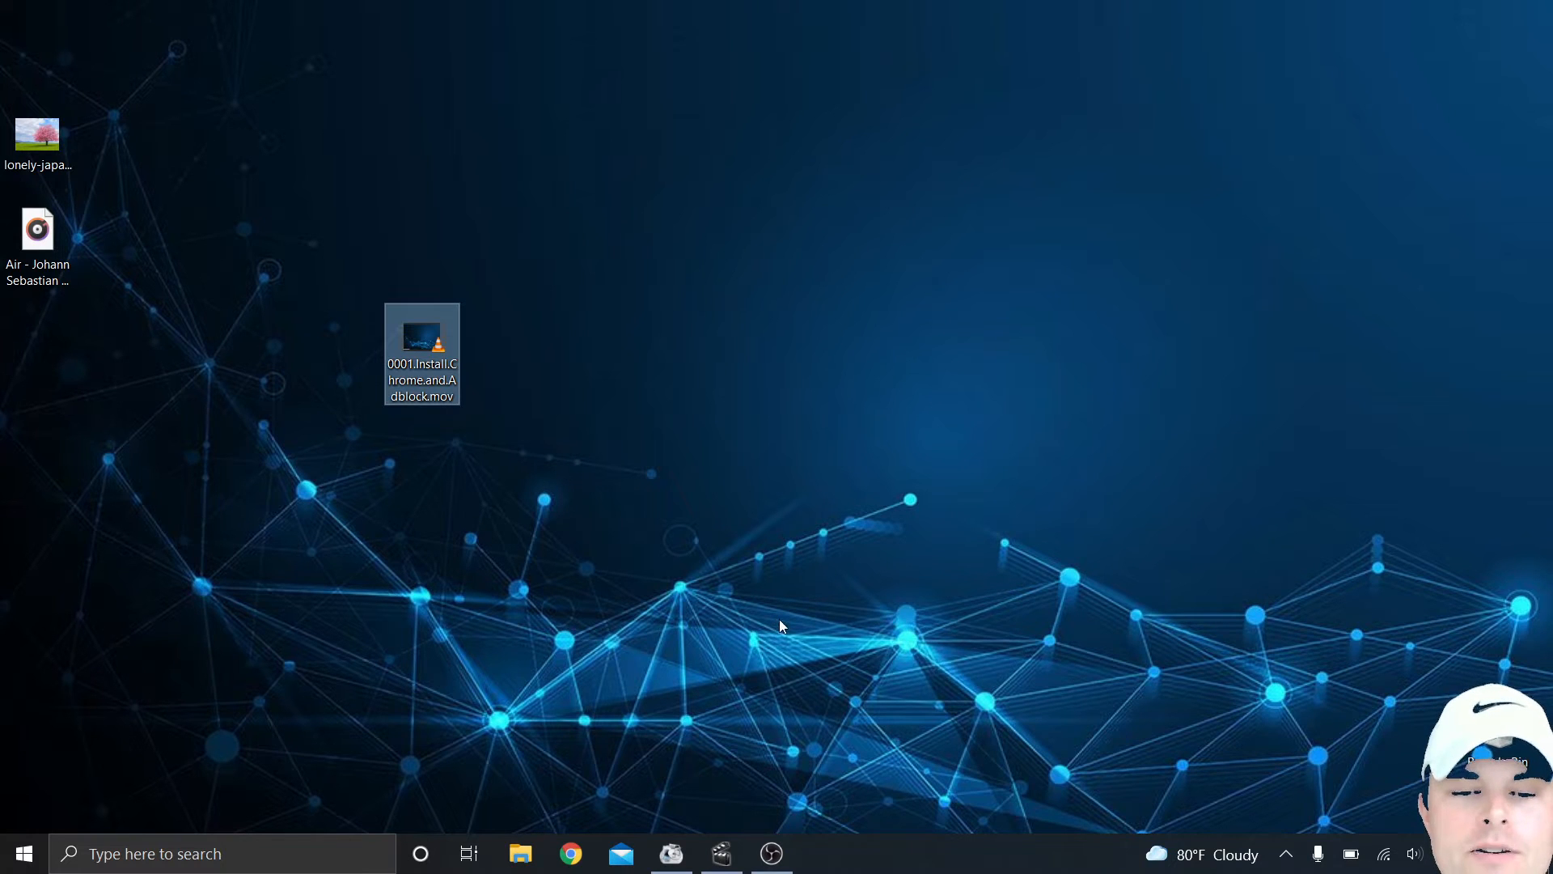
Step: Load the desktop .mov video into Avidemux and set the output format to MP4 Muxer
click(720, 851)
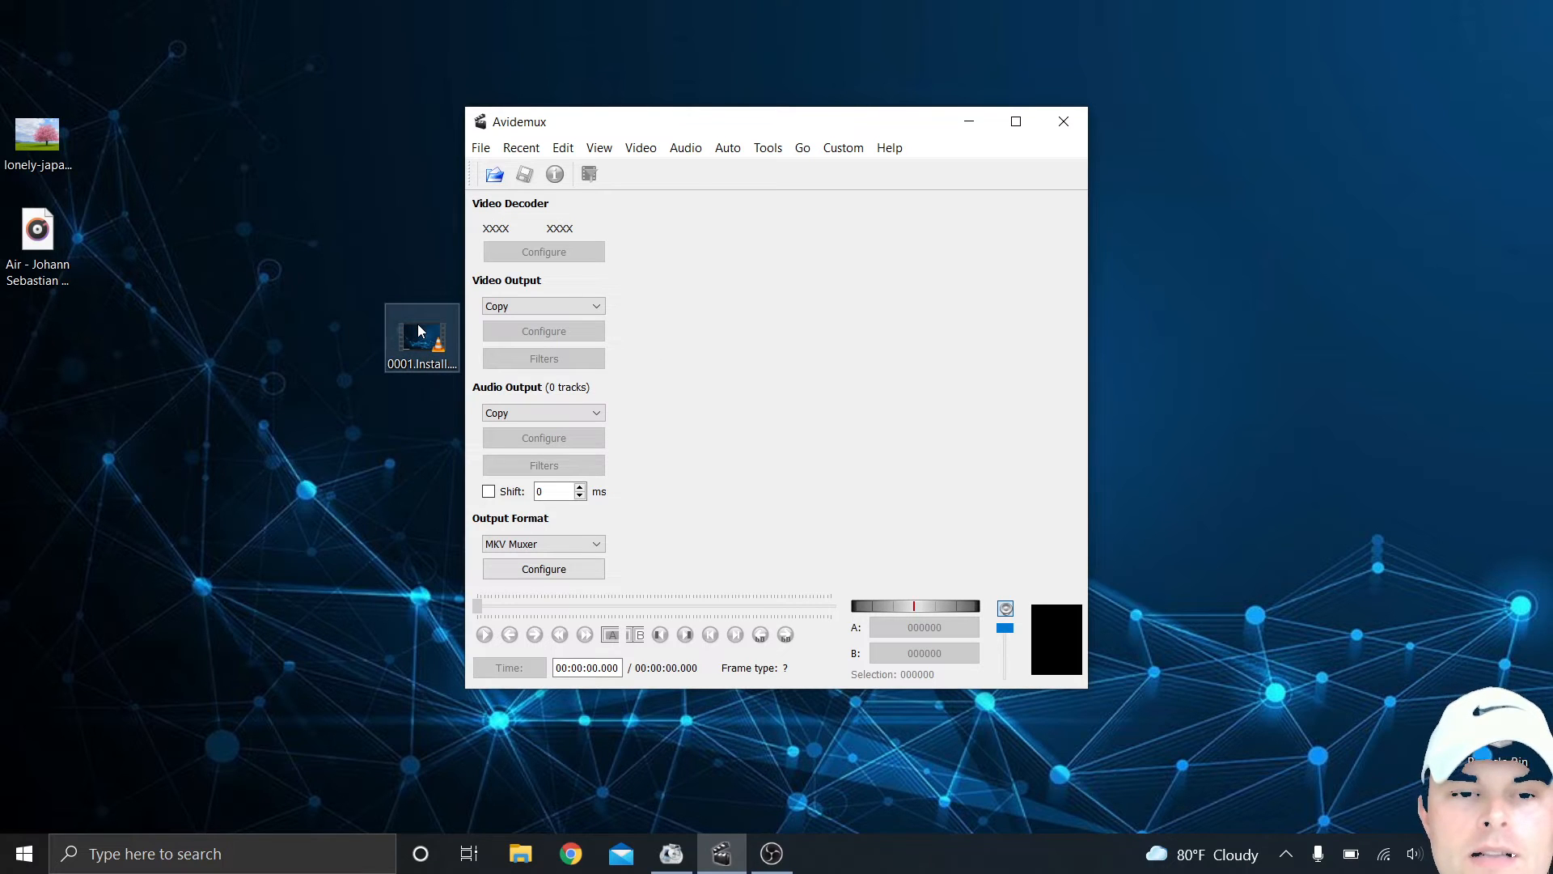
drag(417, 324, 757, 389)
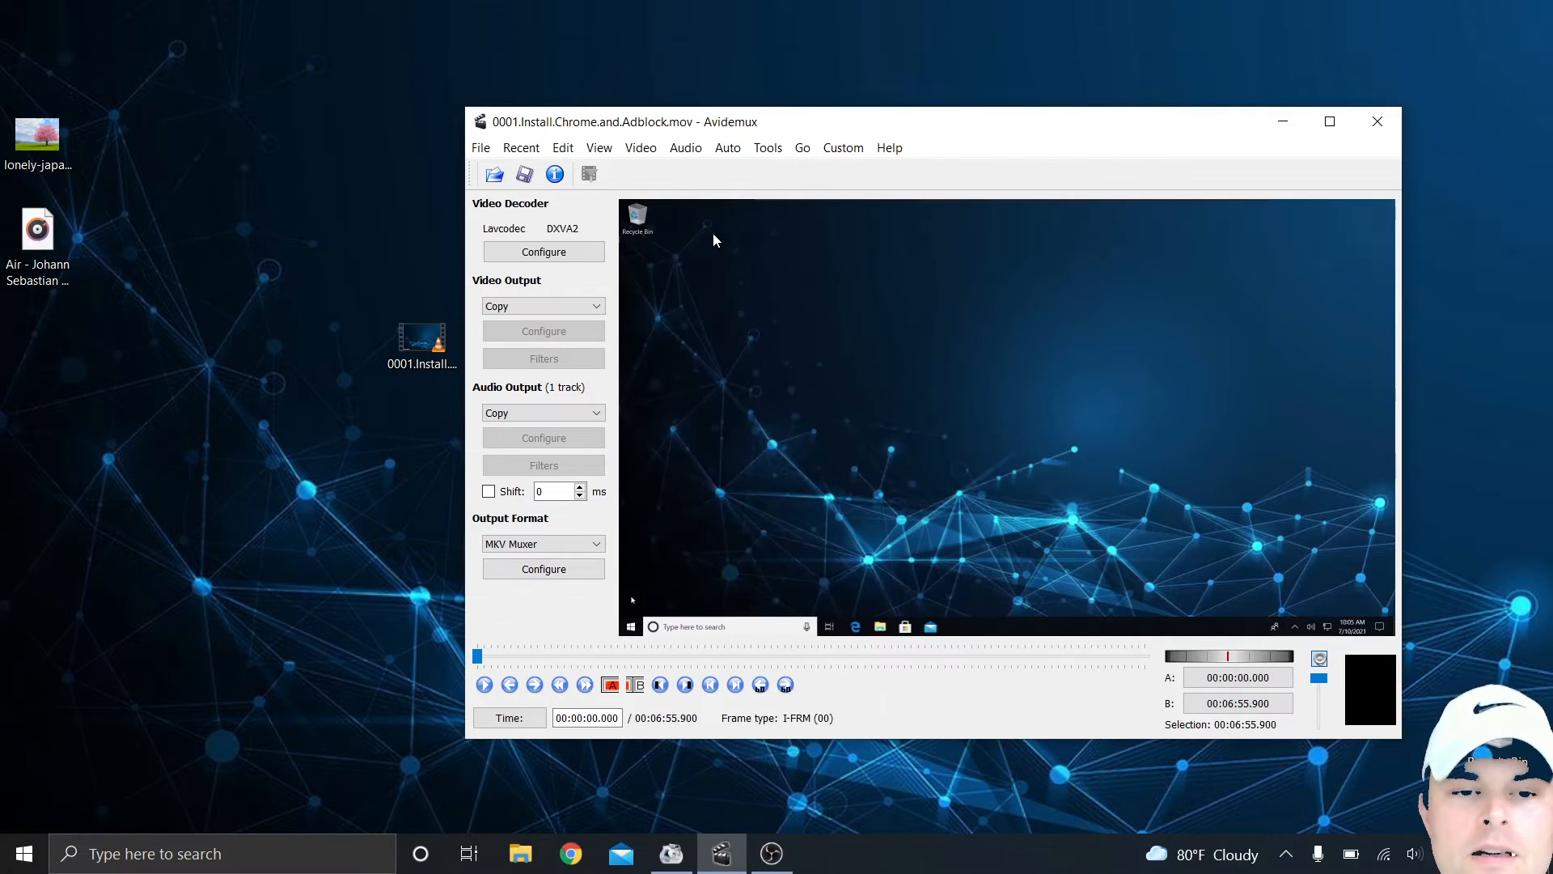
click(581, 551)
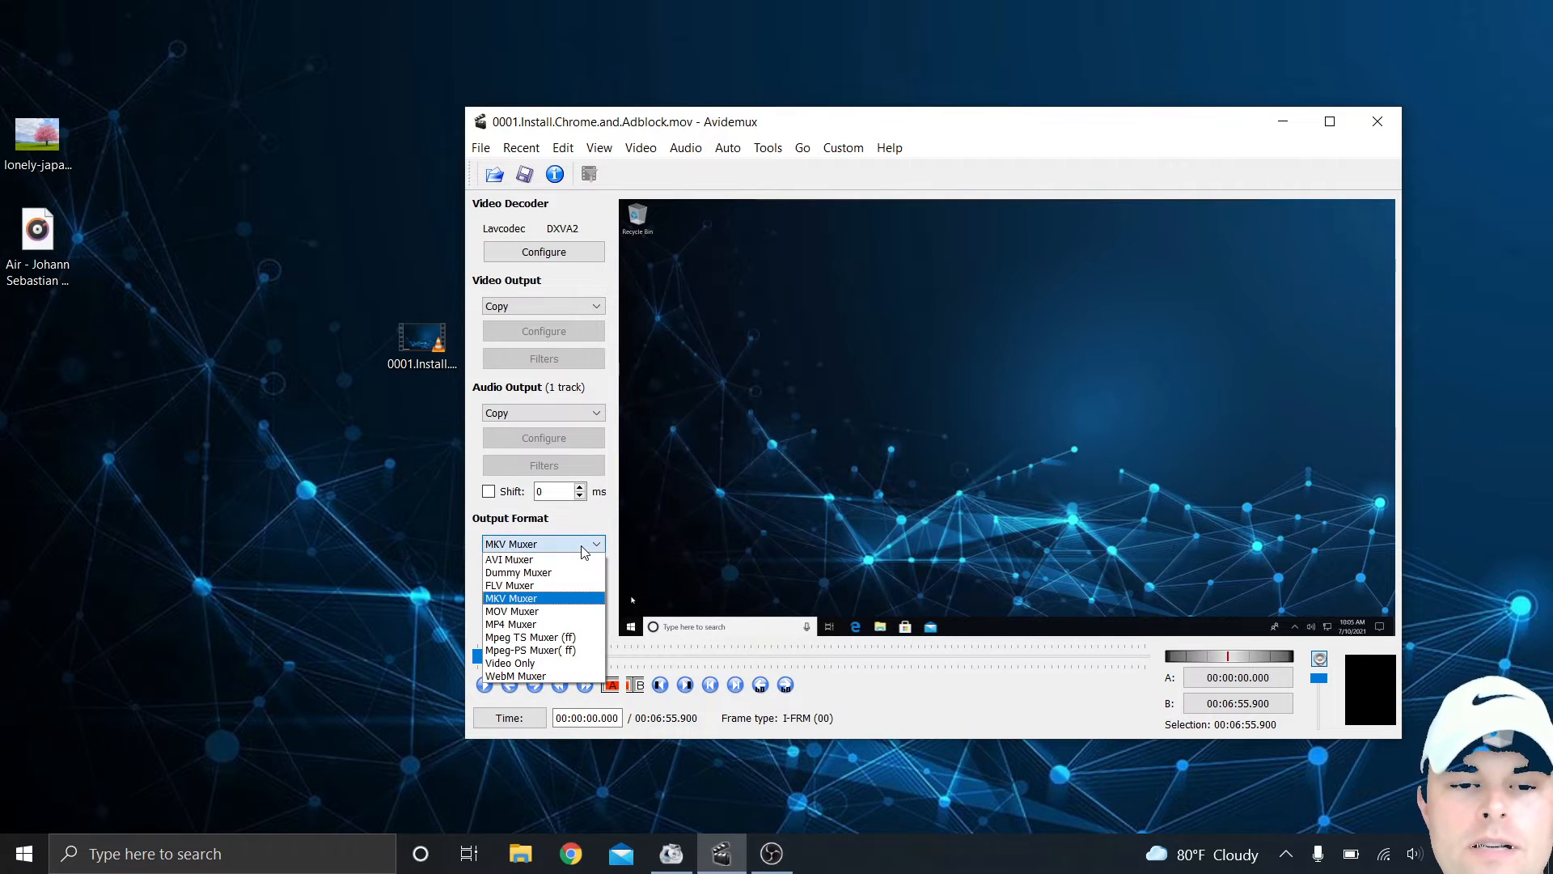
click(556, 624)
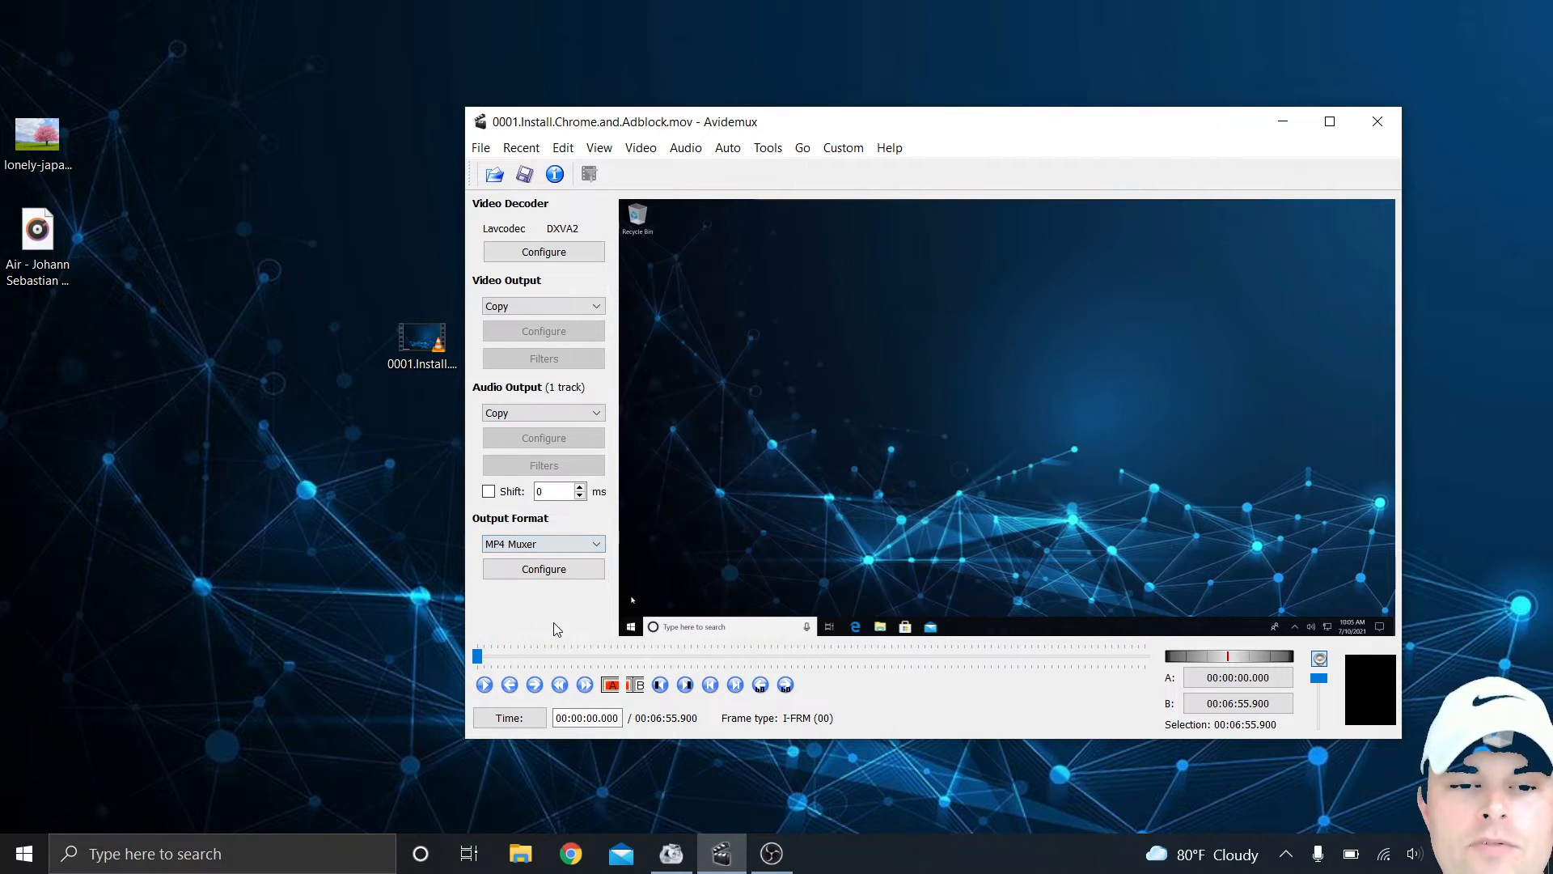
Step: Set the video output codec to HEVC (x265) and leave the audio output on Copy
click(531, 306)
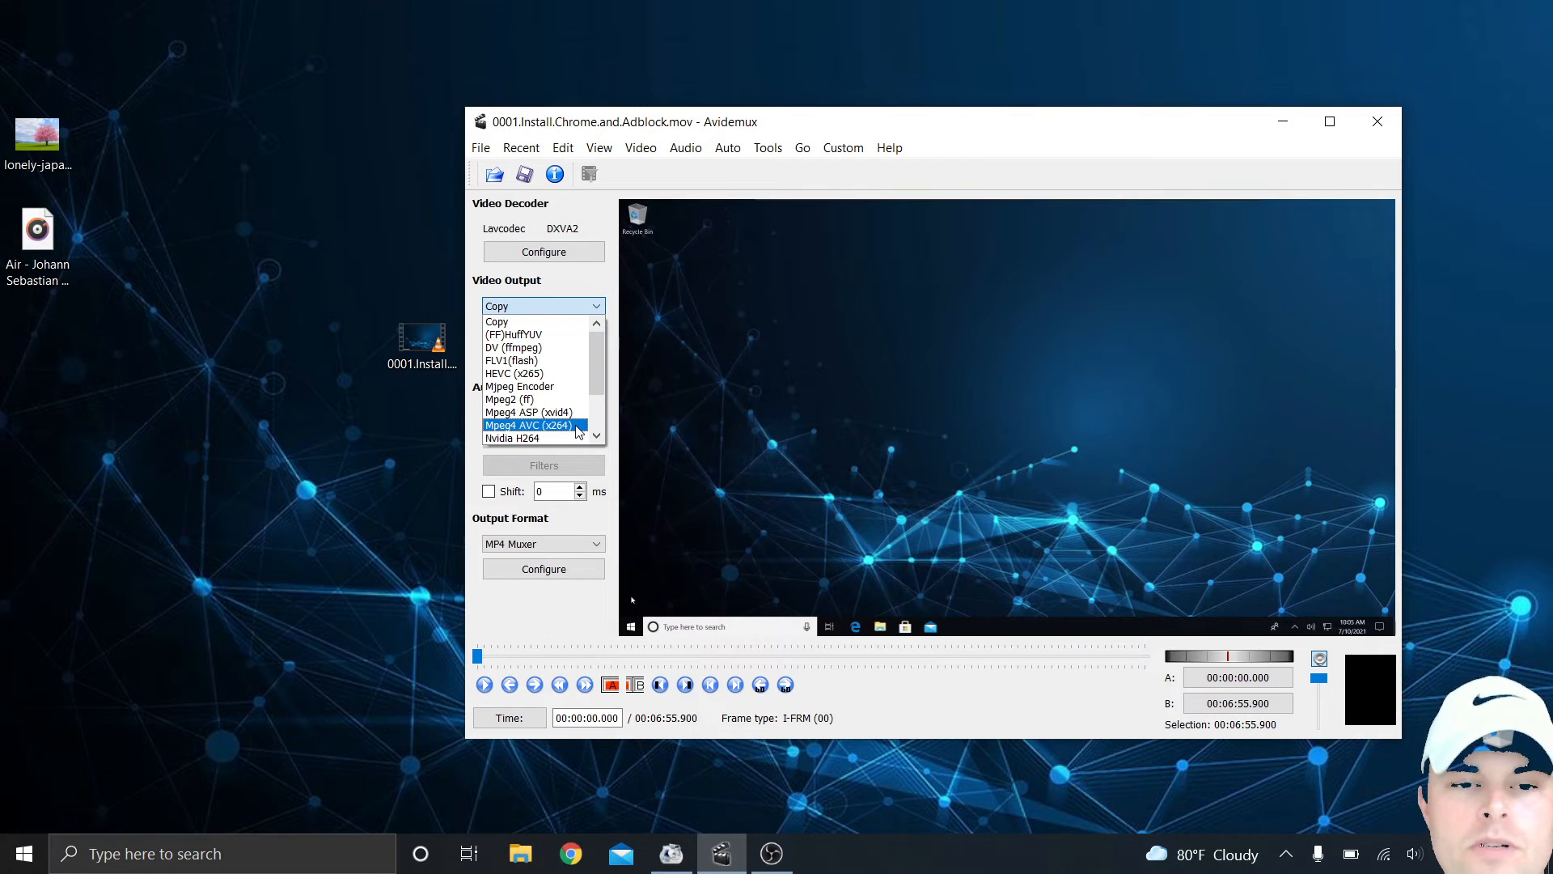
click(555, 375)
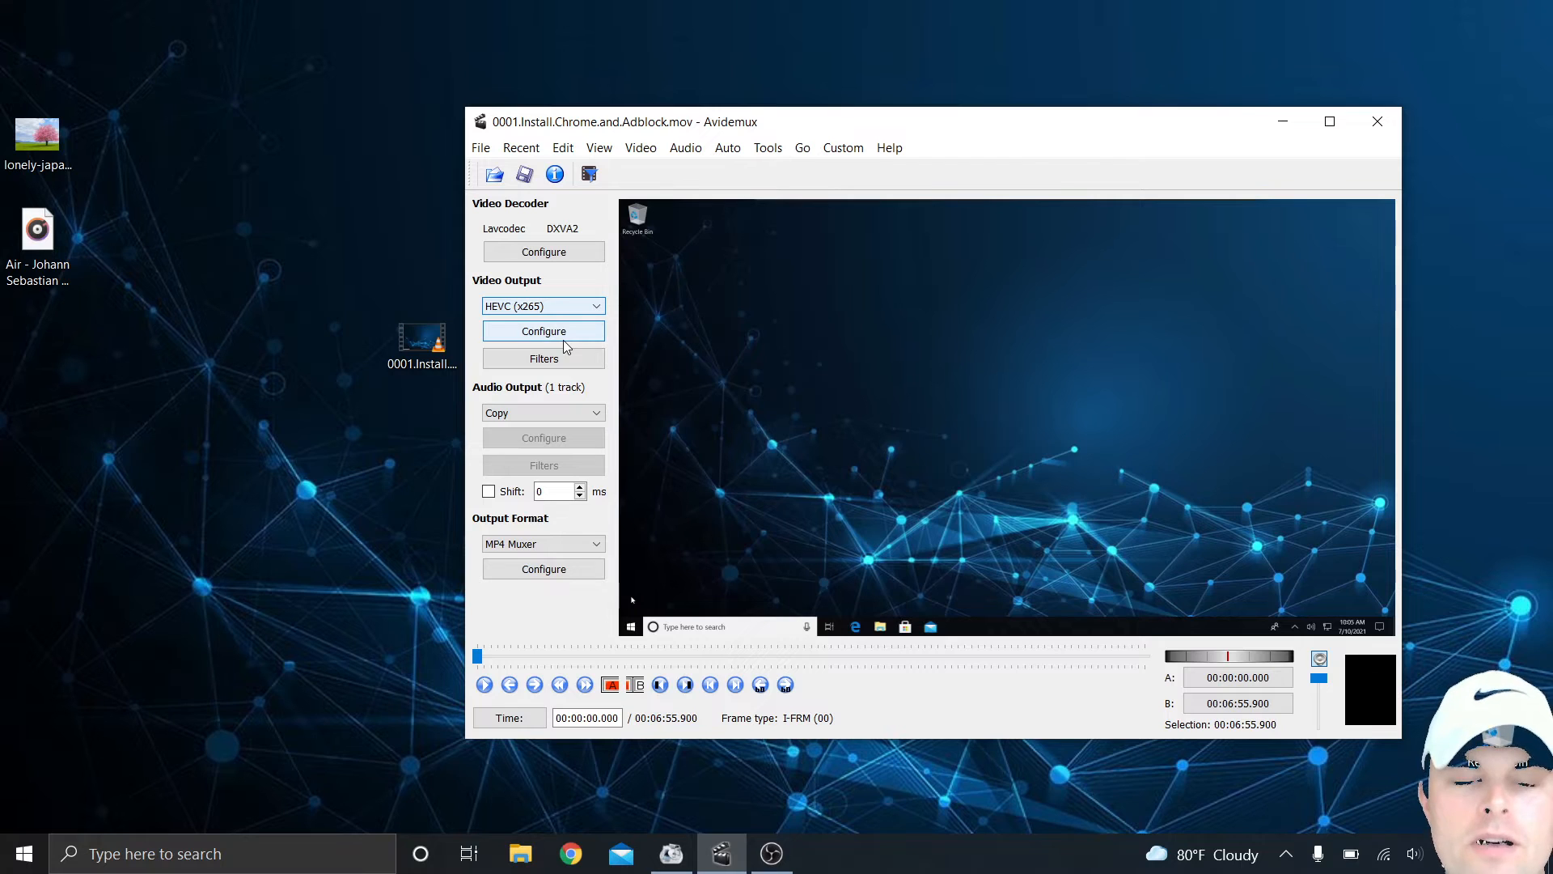
click(558, 416)
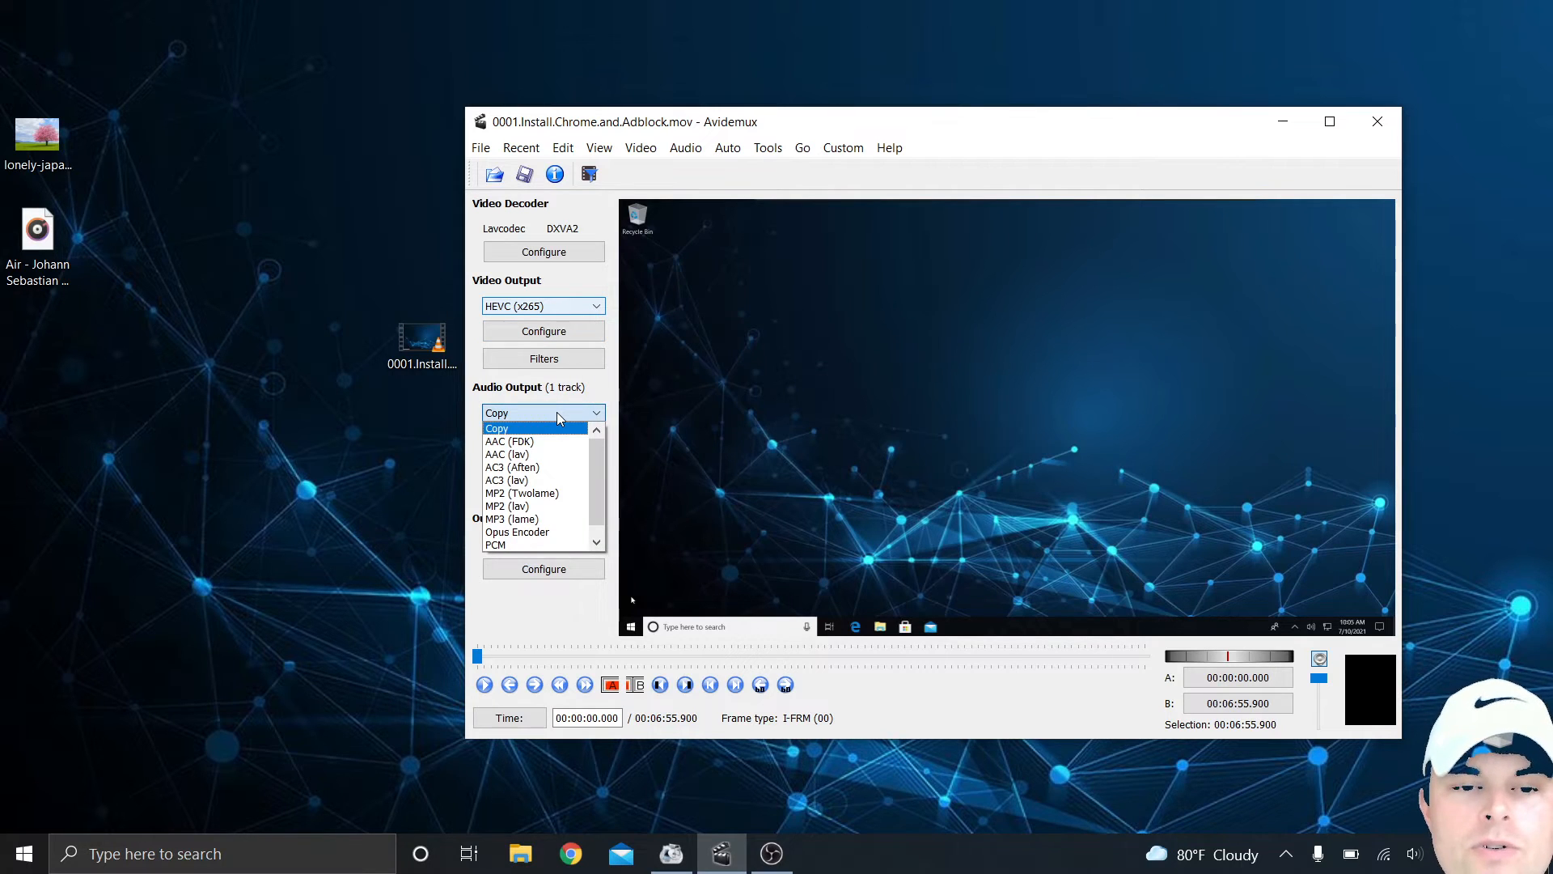
click(558, 416)
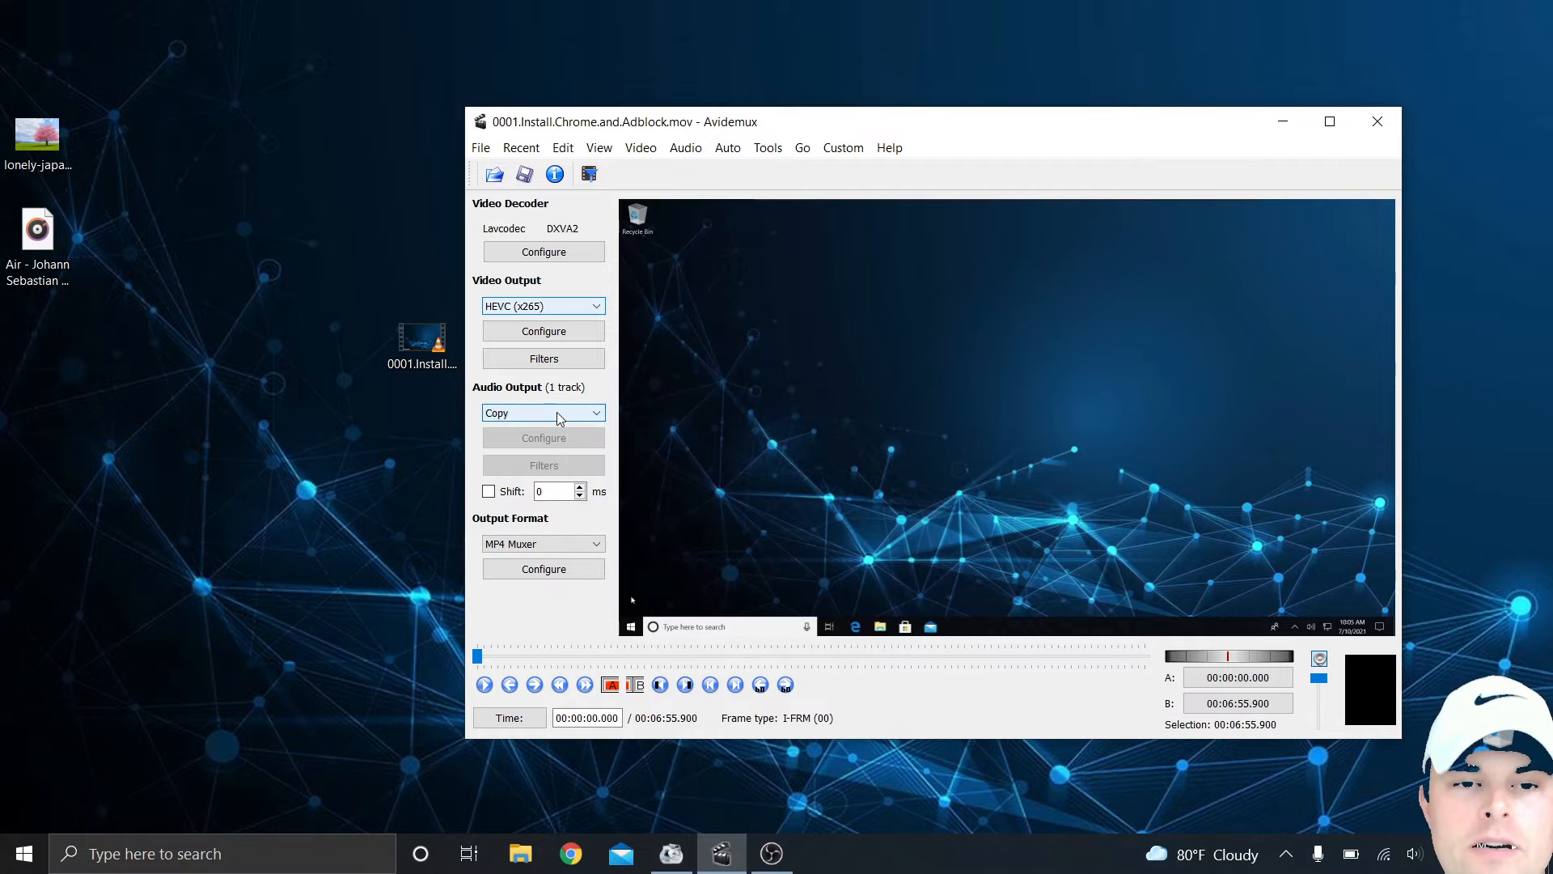
Step: Save the converted video to the Desktop as 00001.Install.Chrome.and.Adblock.mp4
click(525, 175)
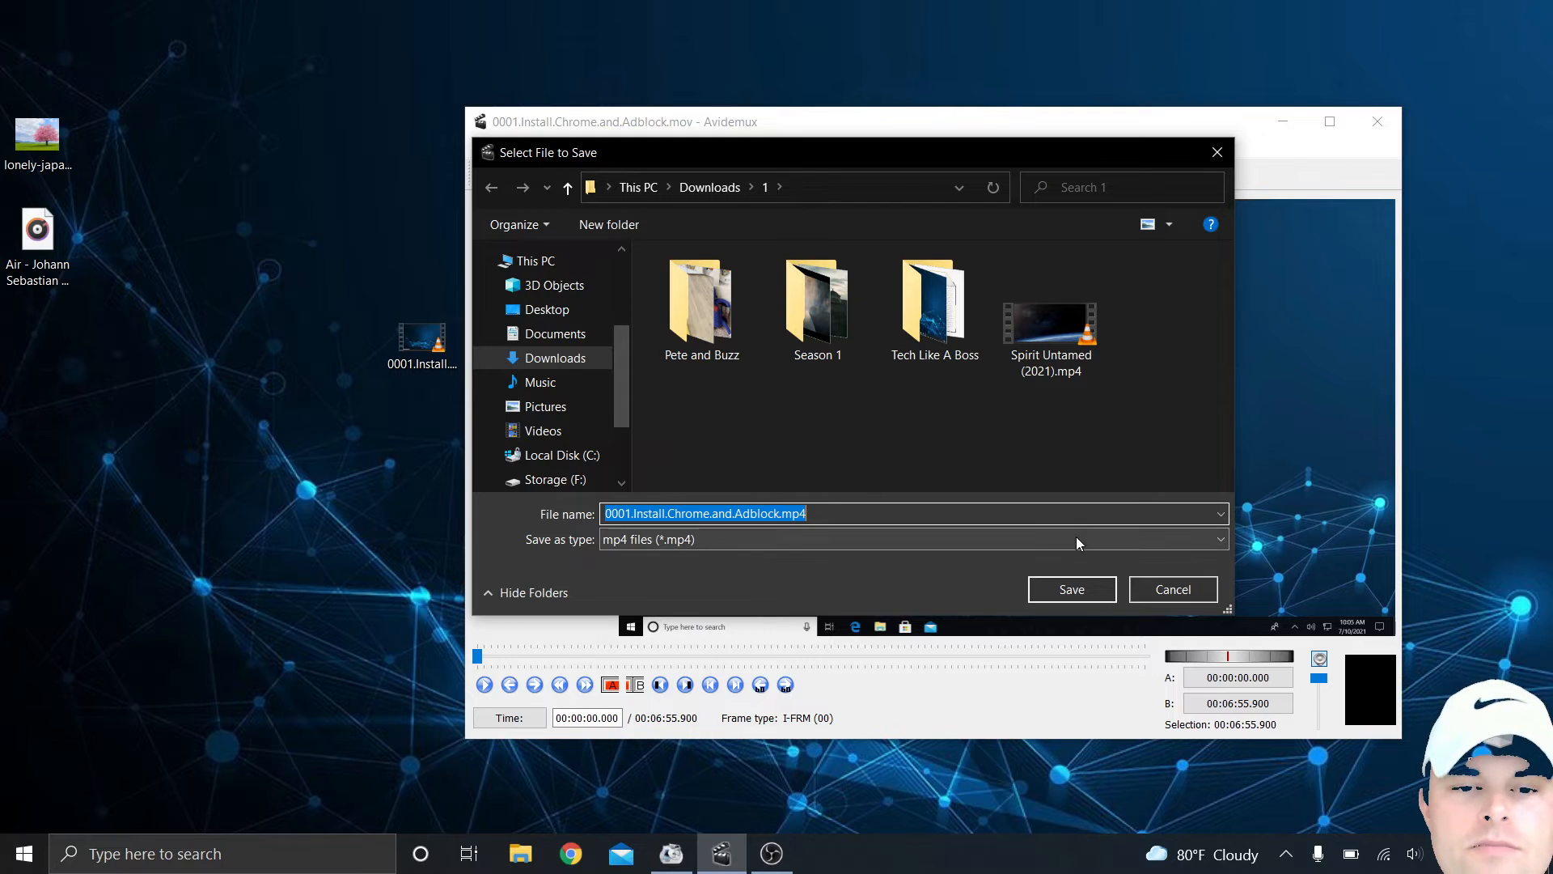
click(538, 316)
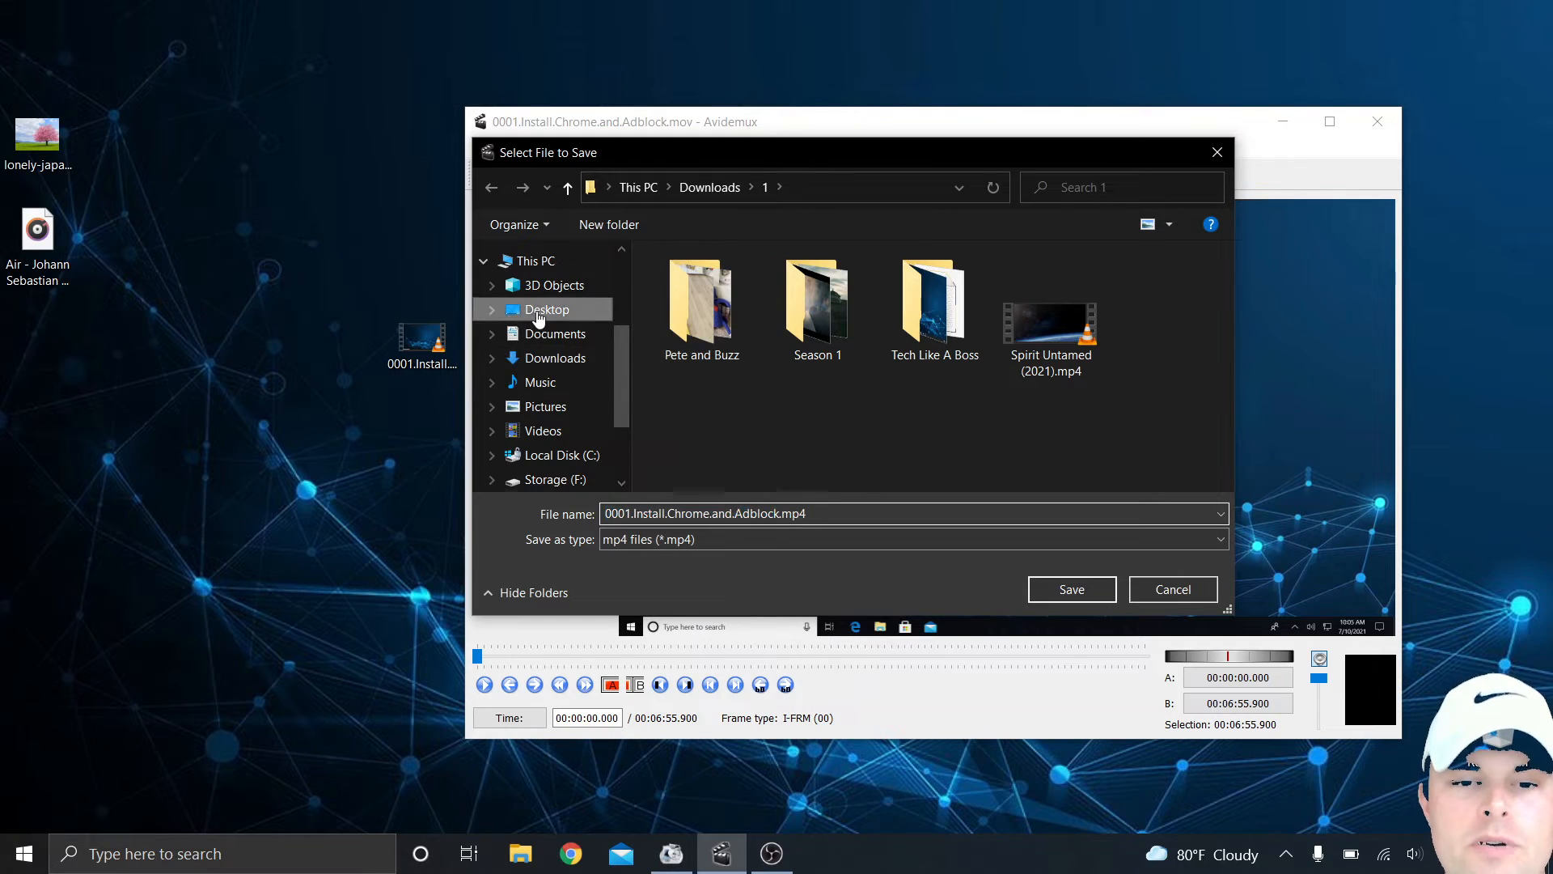
click(621, 515)
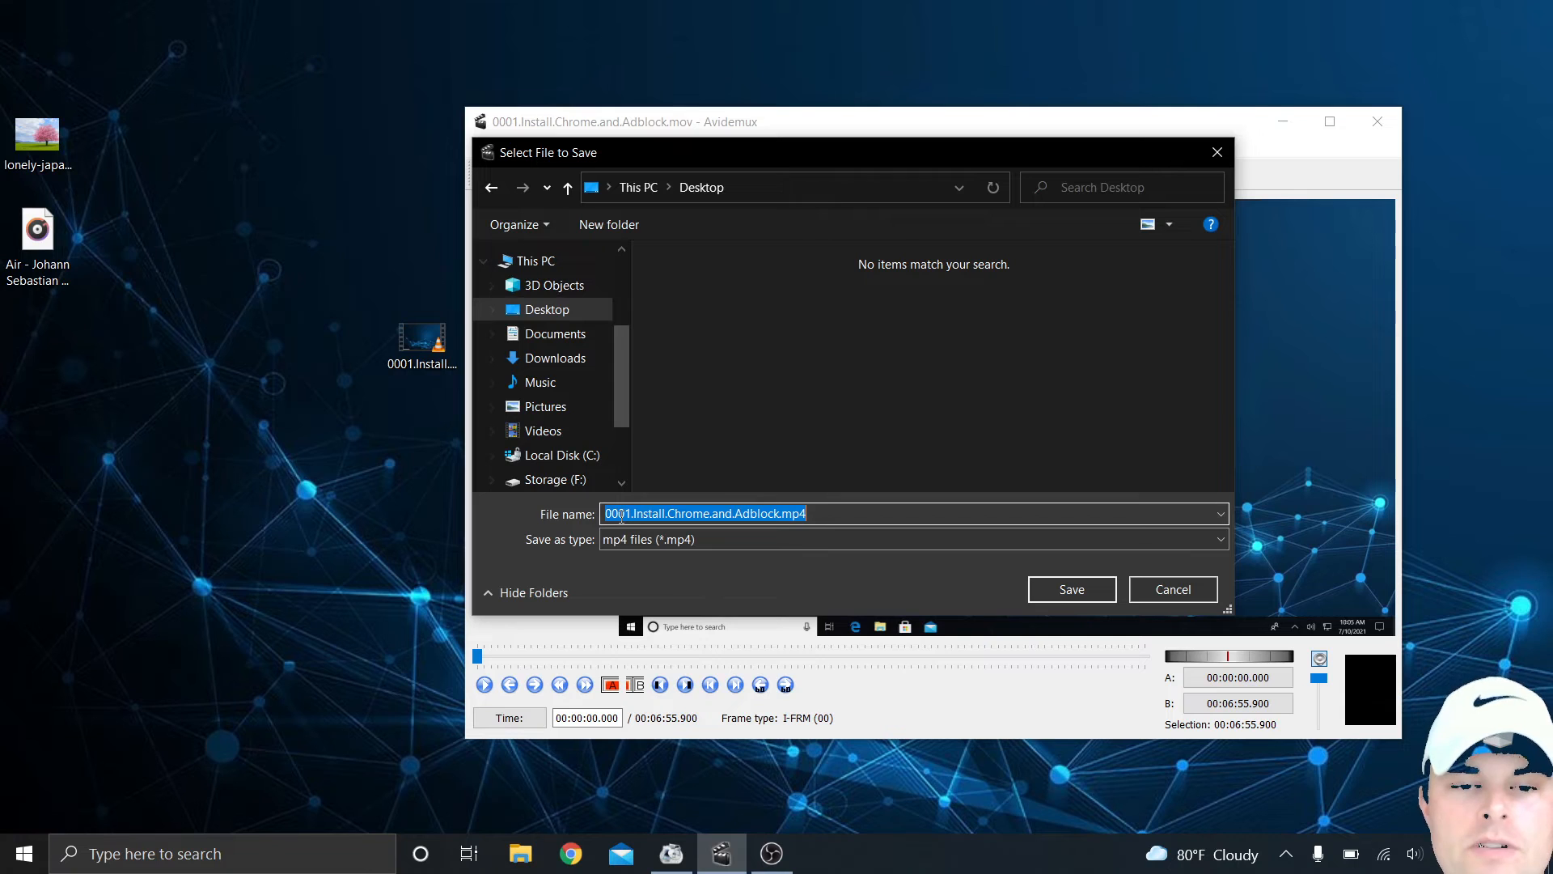
click(621, 515)
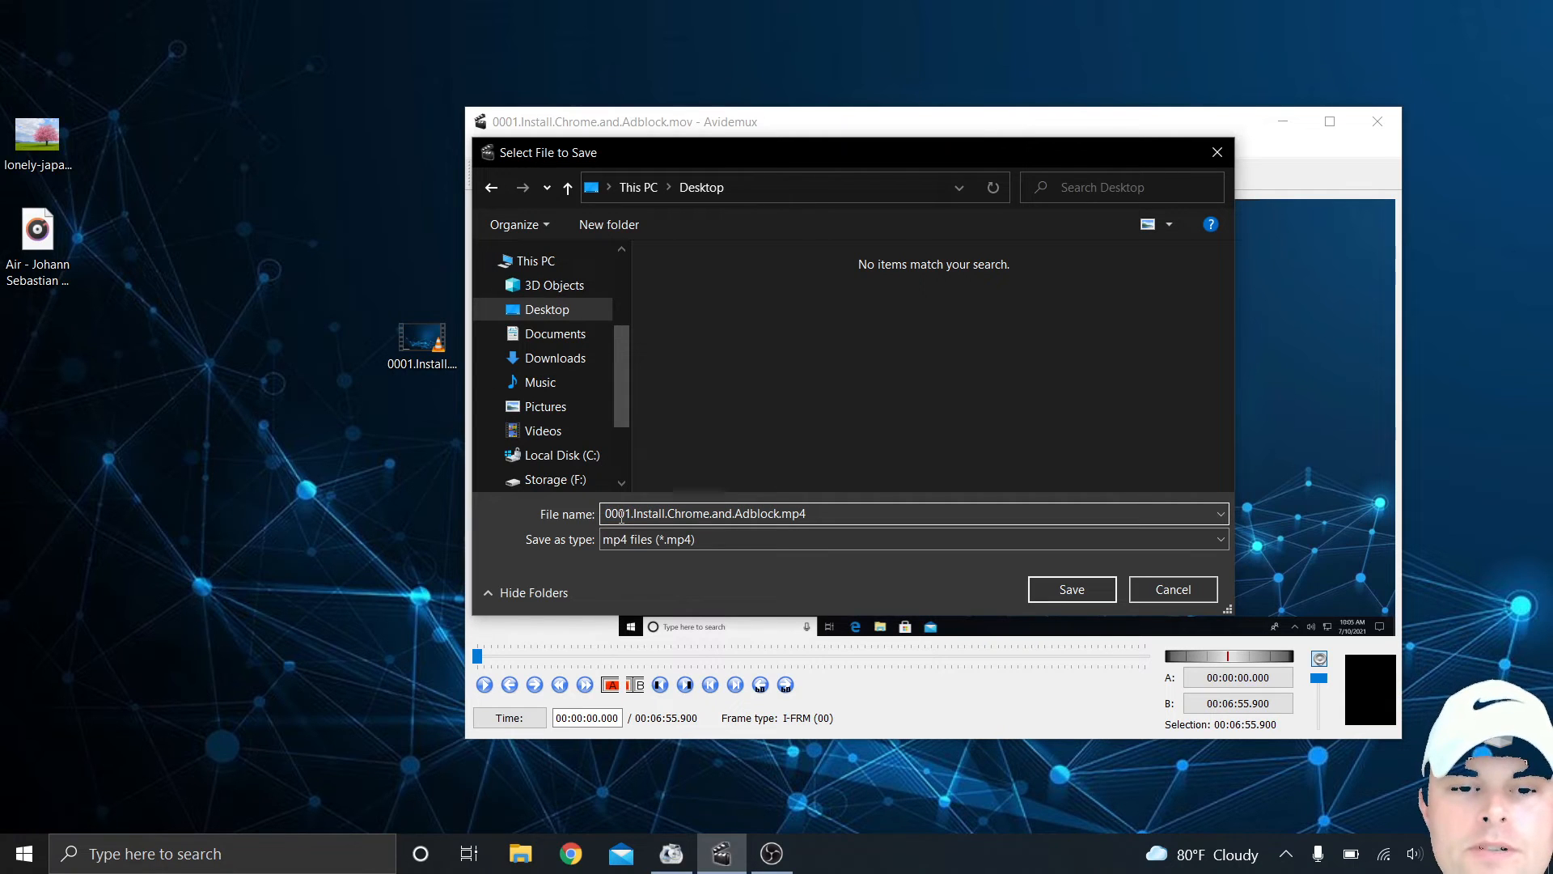
text(0)
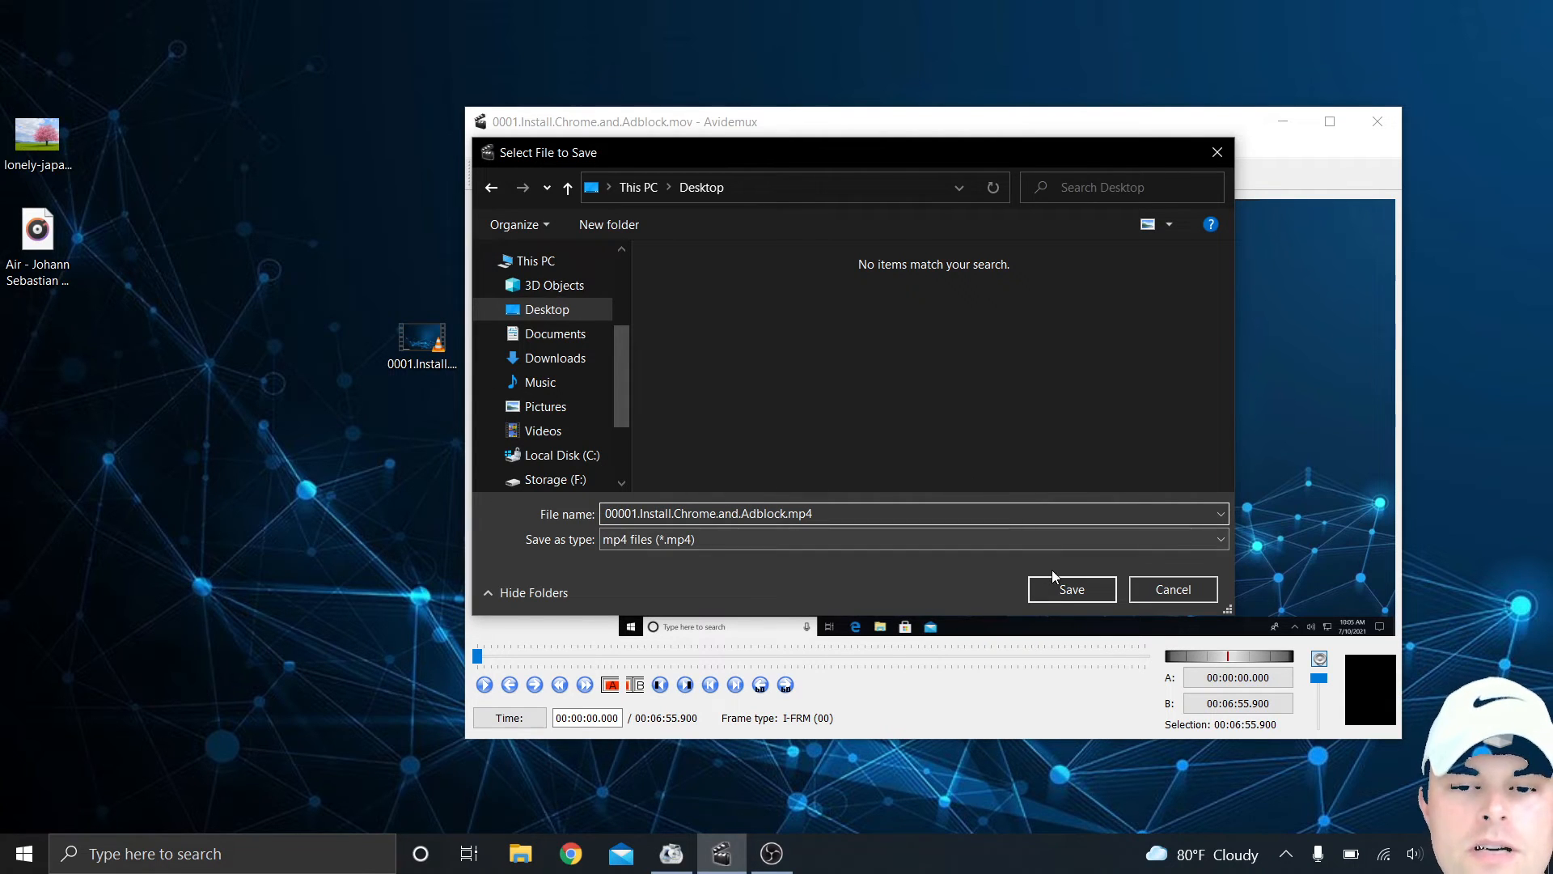
click(1052, 597)
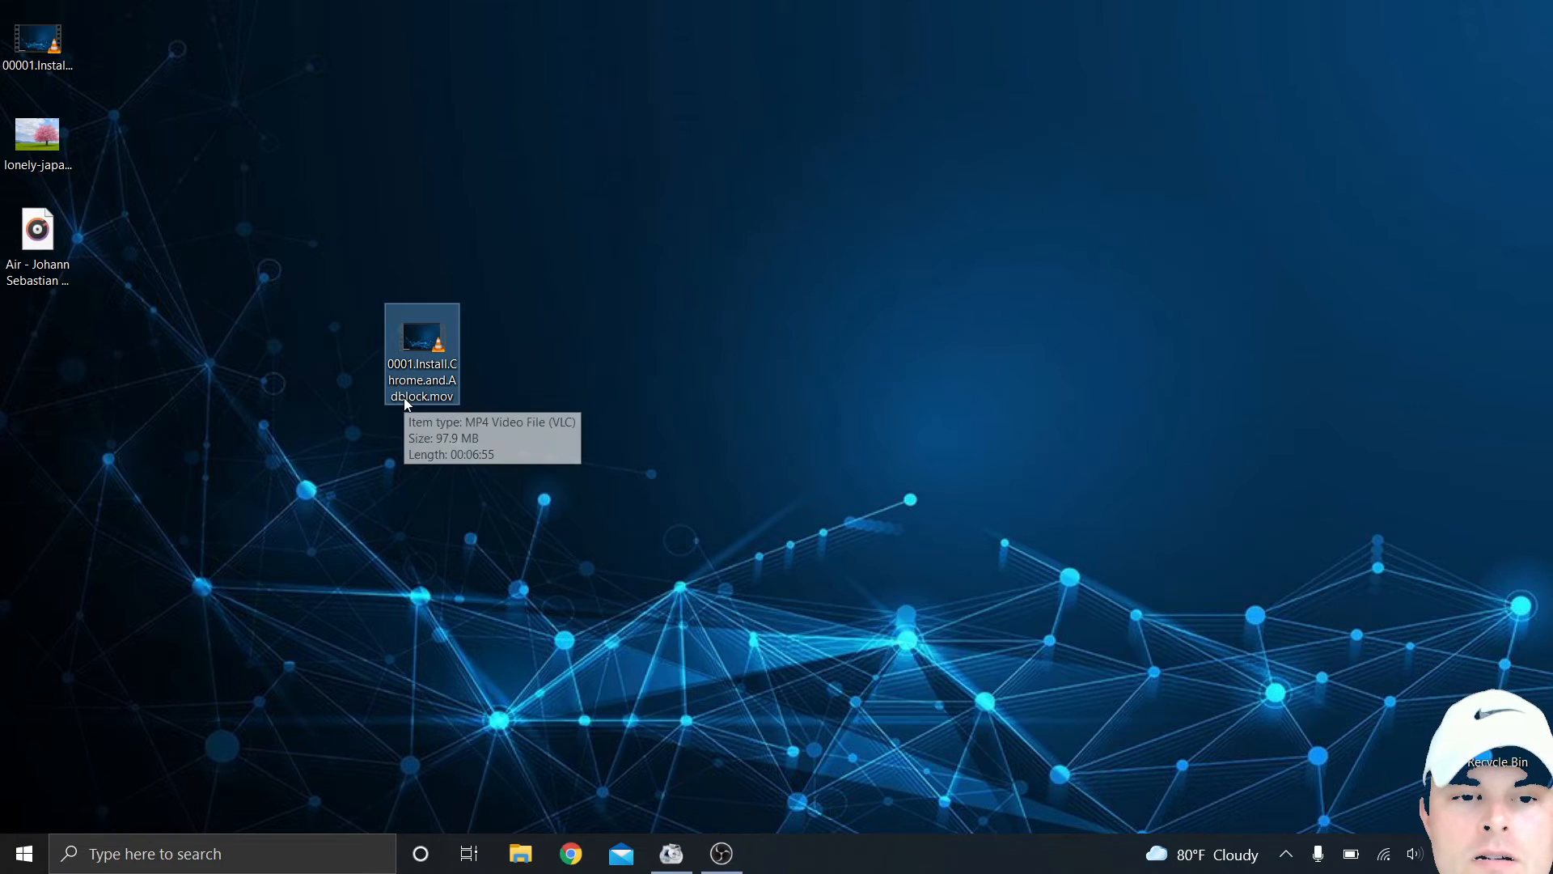
Step: Move the 0001.Install.Chrome.and.Adblock.mov file on the desktop beside the converted MP4 file
drag(415, 362, 170, 65)
click(52, 73)
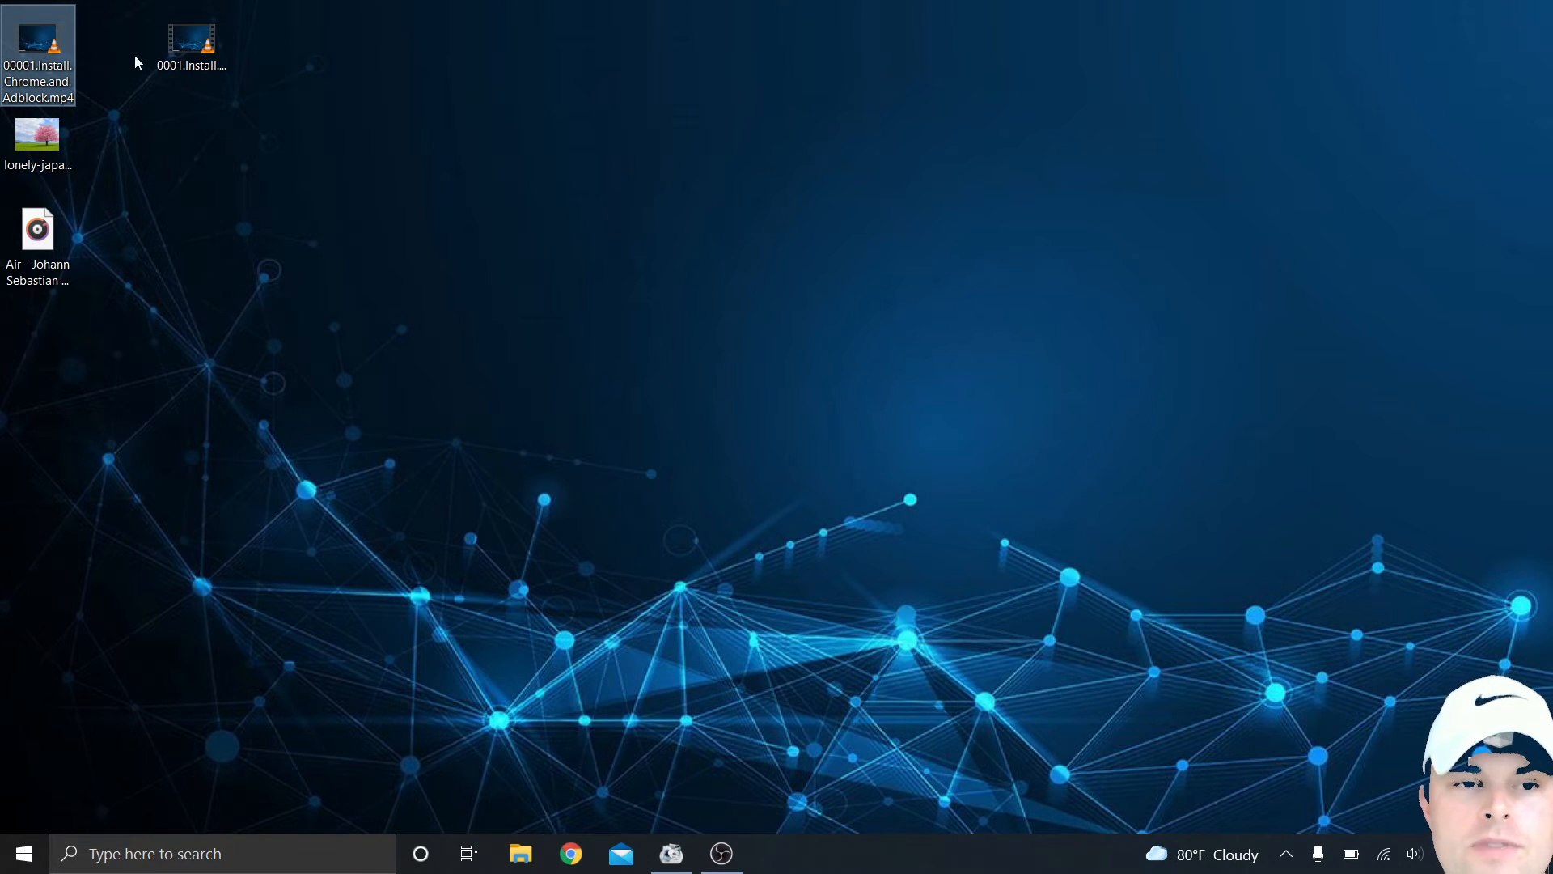
click(178, 42)
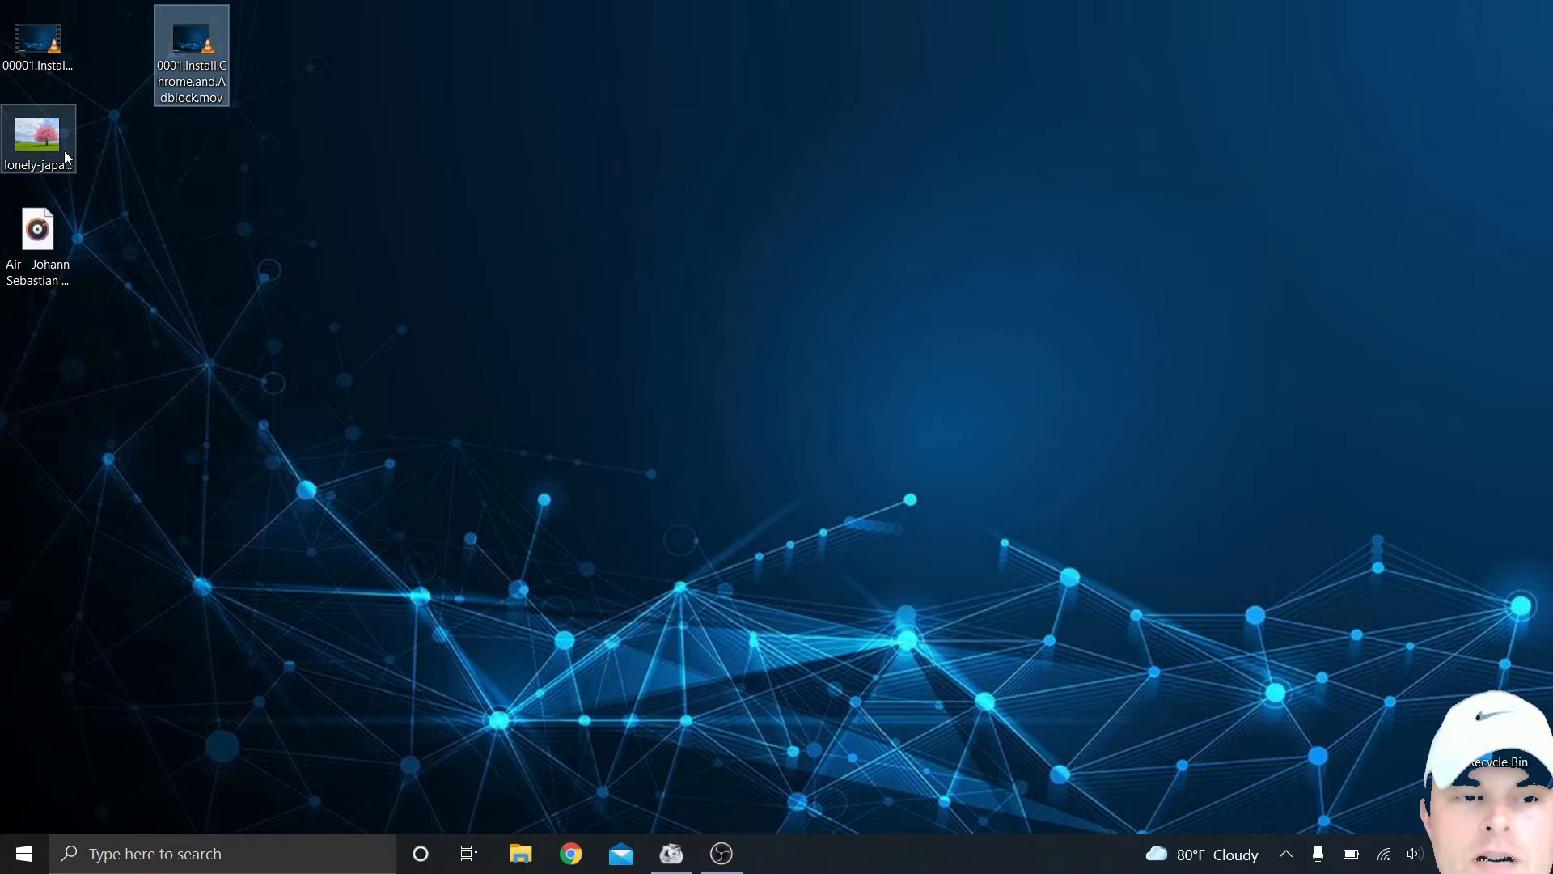
Step: Change the extension of the lonely-japanese-cherry image to .png, and check that it opens in Photos
click(20, 166)
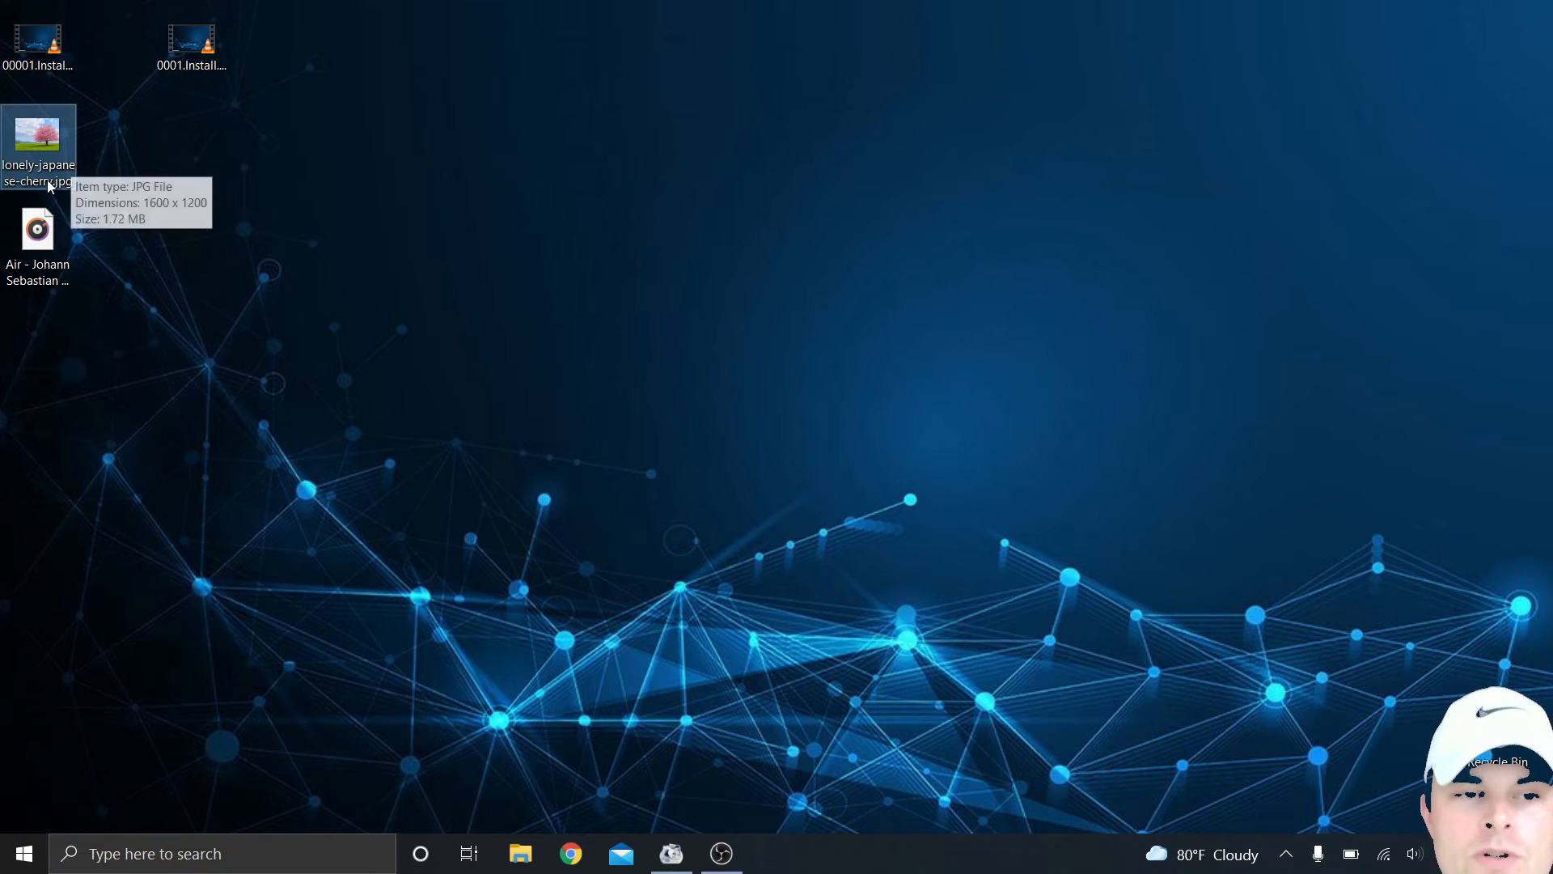
click(47, 180)
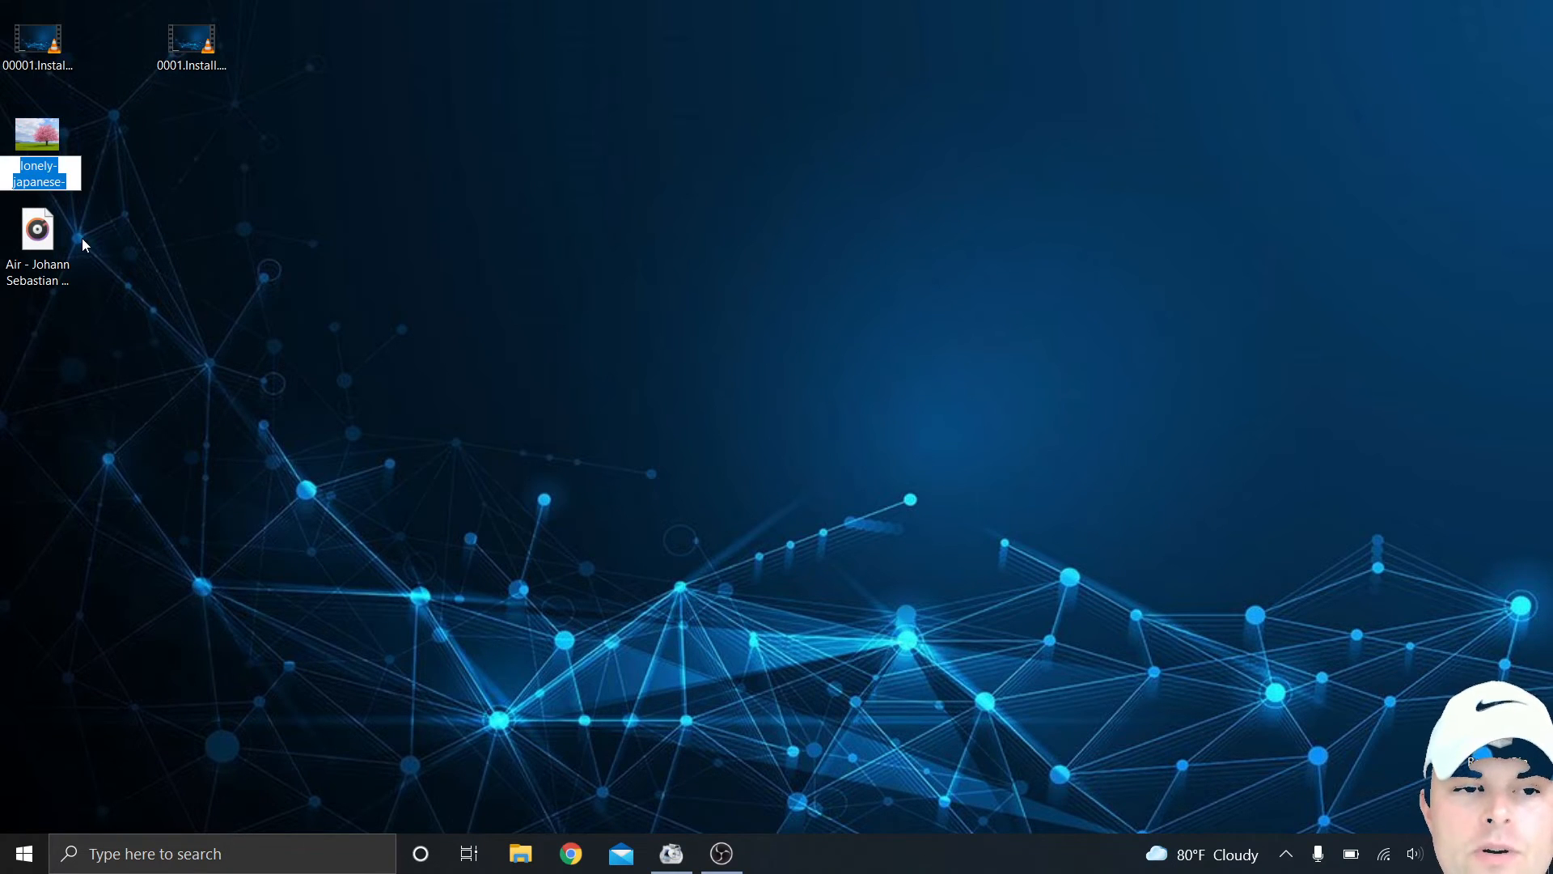
text(japanese-cherry.jpg)
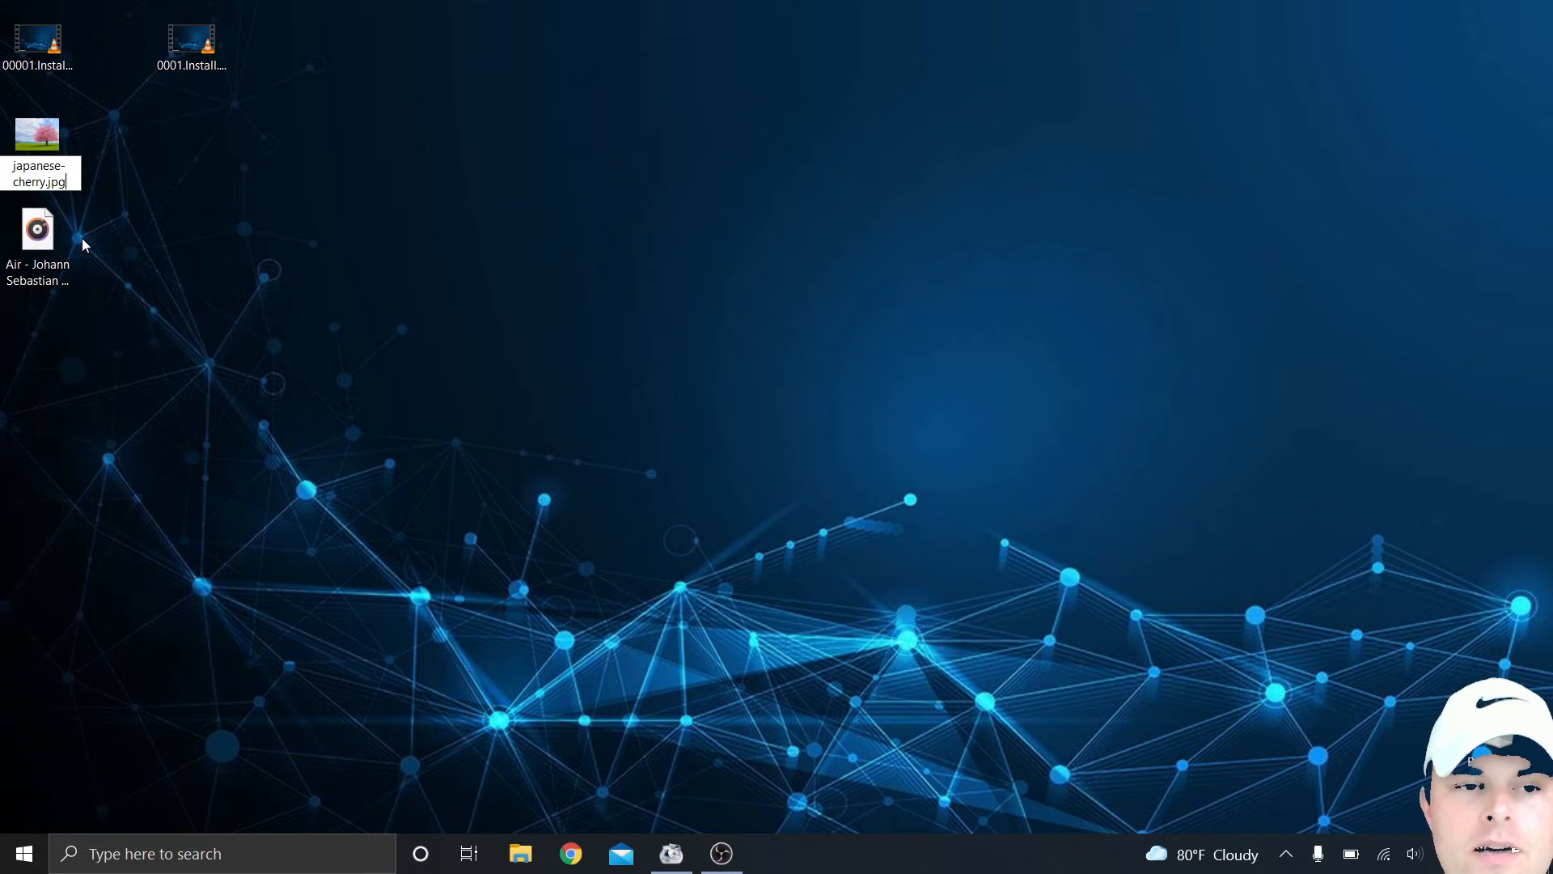
key(End)
key(BackSpace)
key(BackSpace)
key(BackSpace)
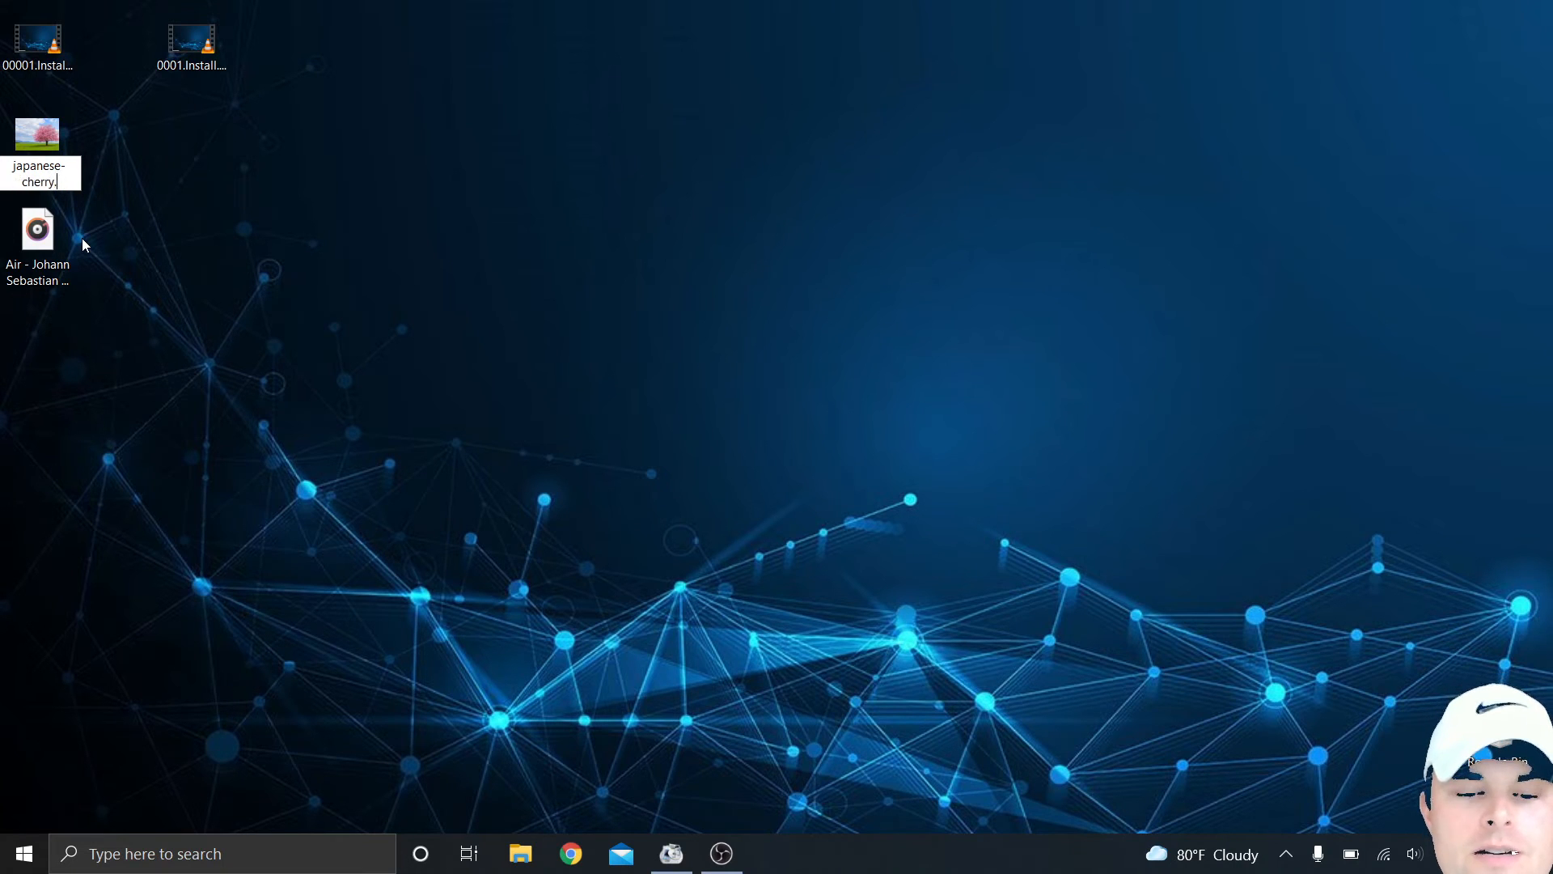
text(png)
key(Return)
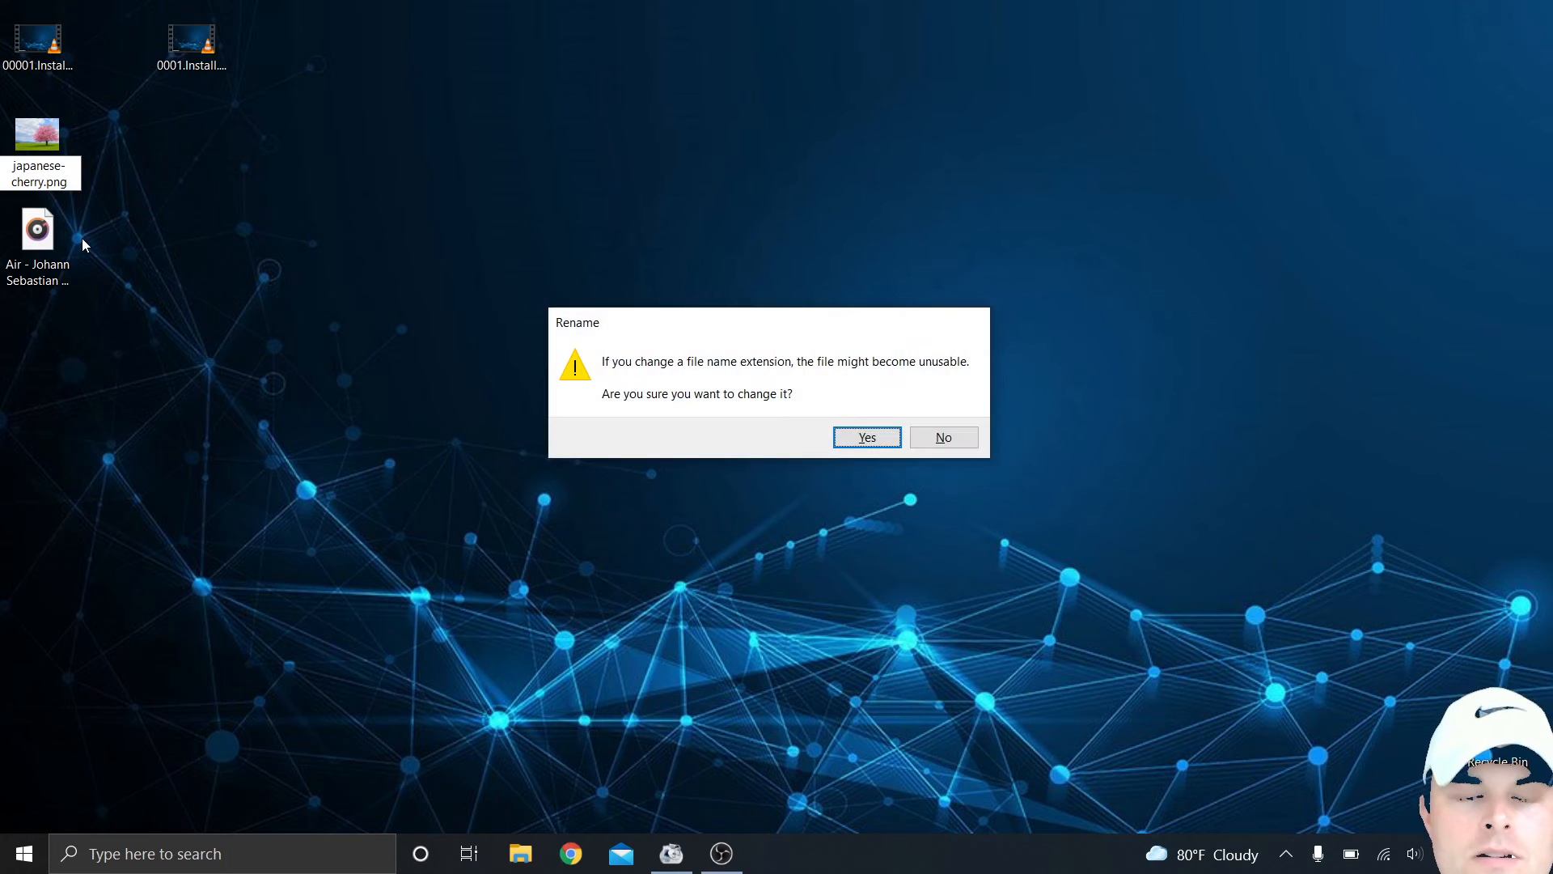
key(Return)
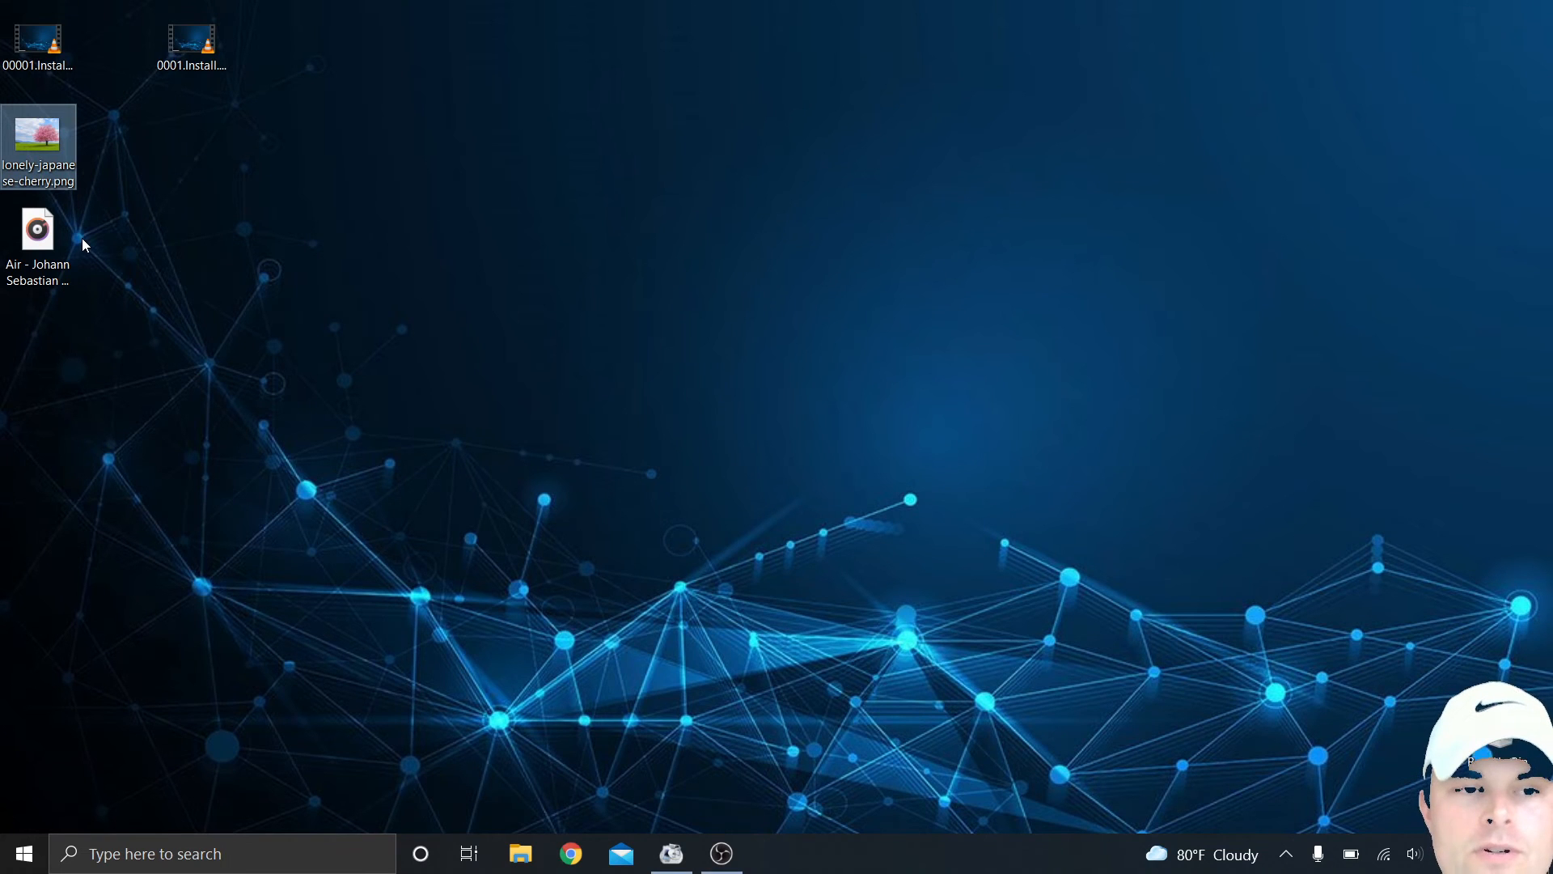
double_click(37, 139)
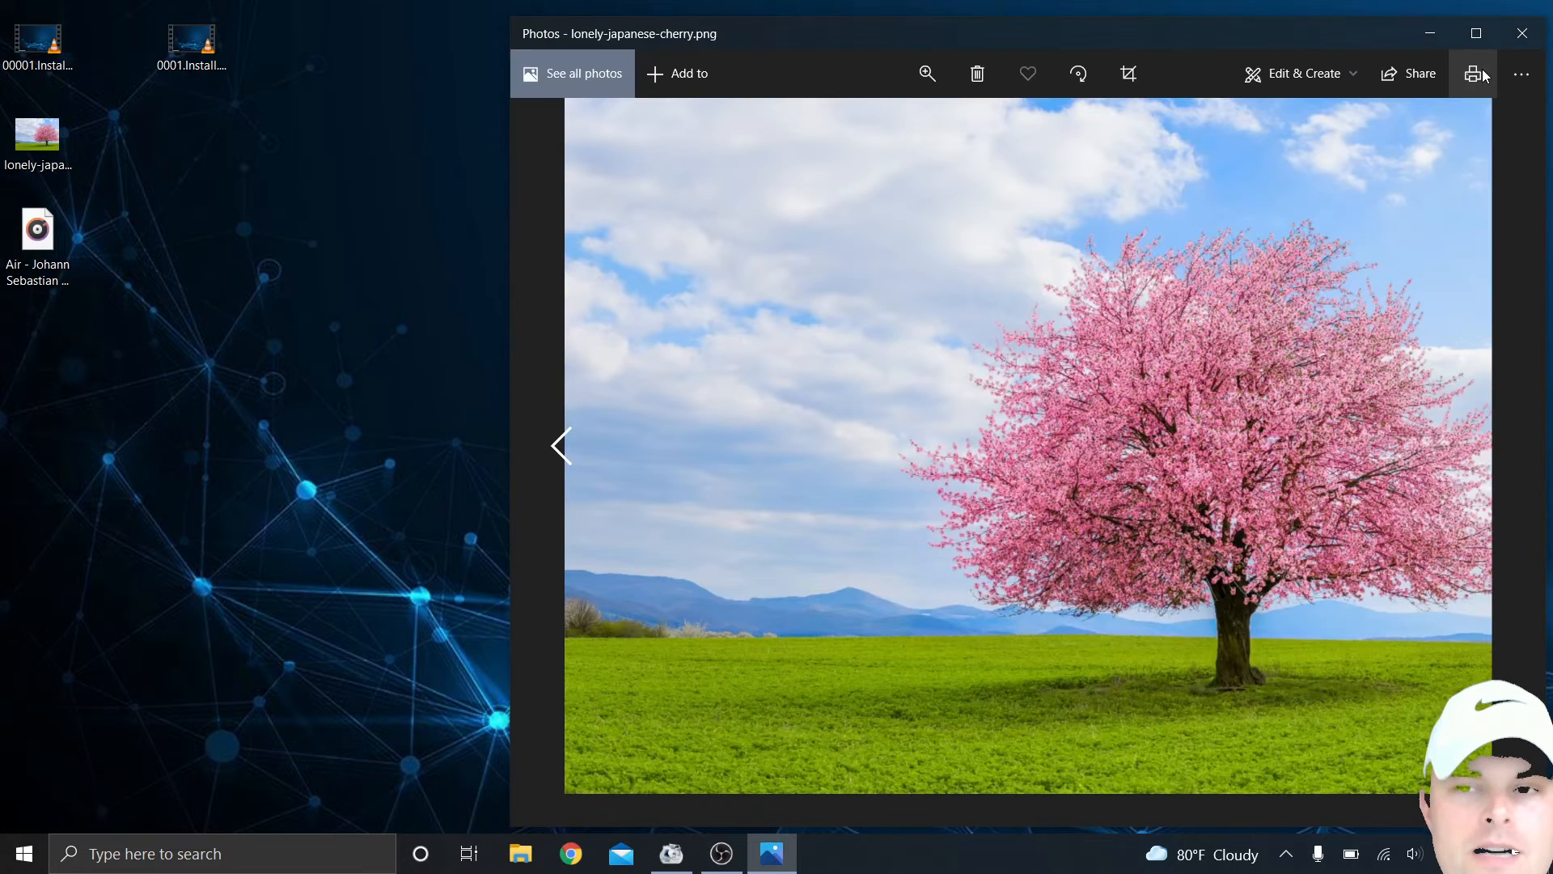
click(1522, 34)
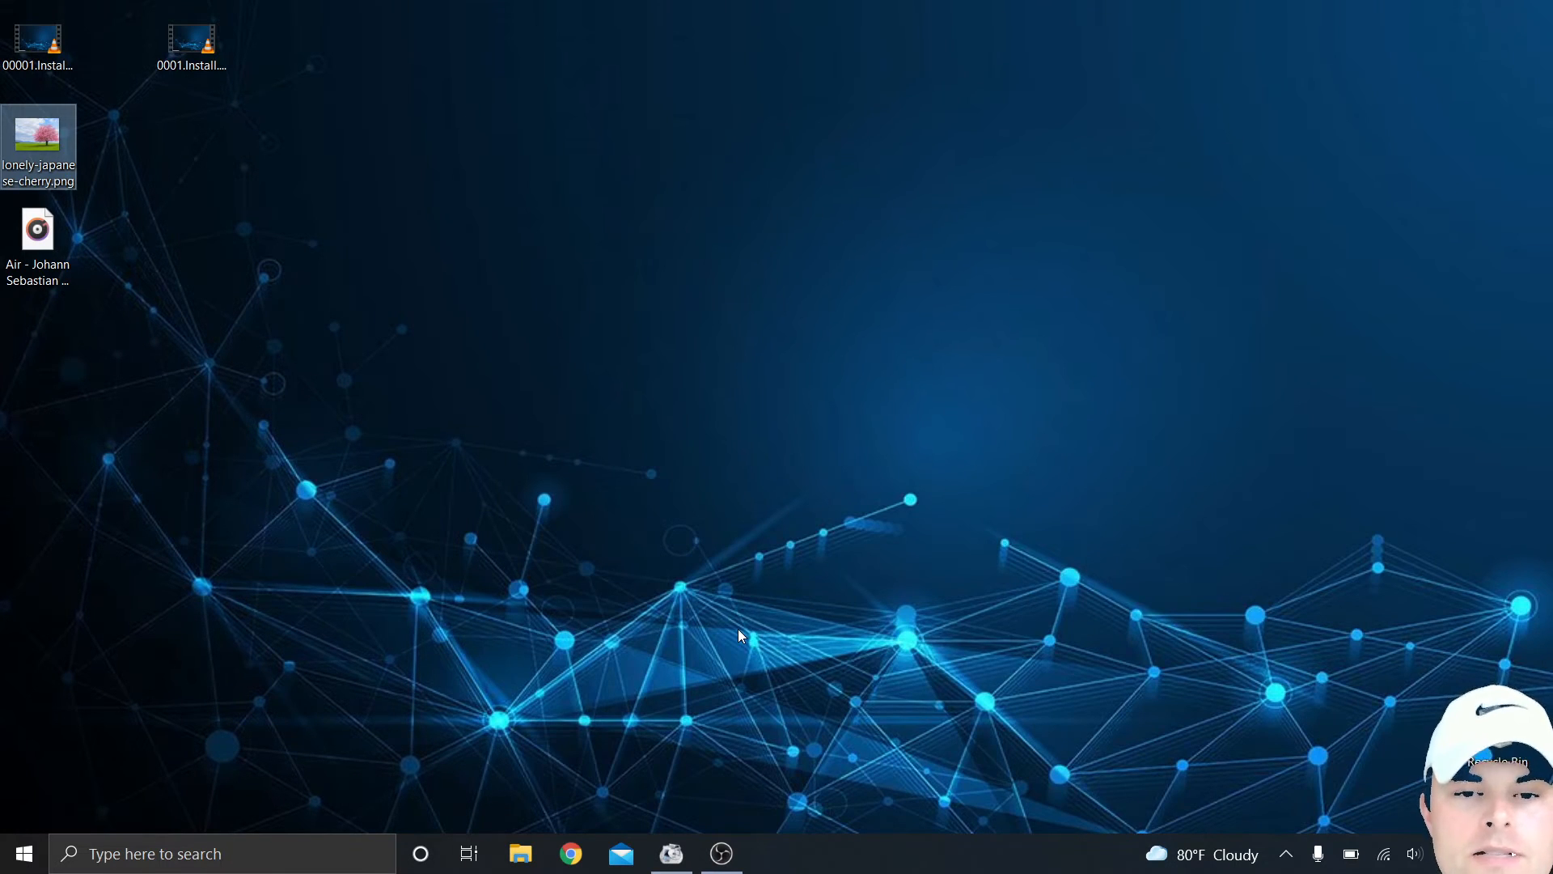
Step: Switch to FormatFactory, convert lonely-japanese-cherry.png to PNG in the source file folder, and close FormatFactory
click(668, 856)
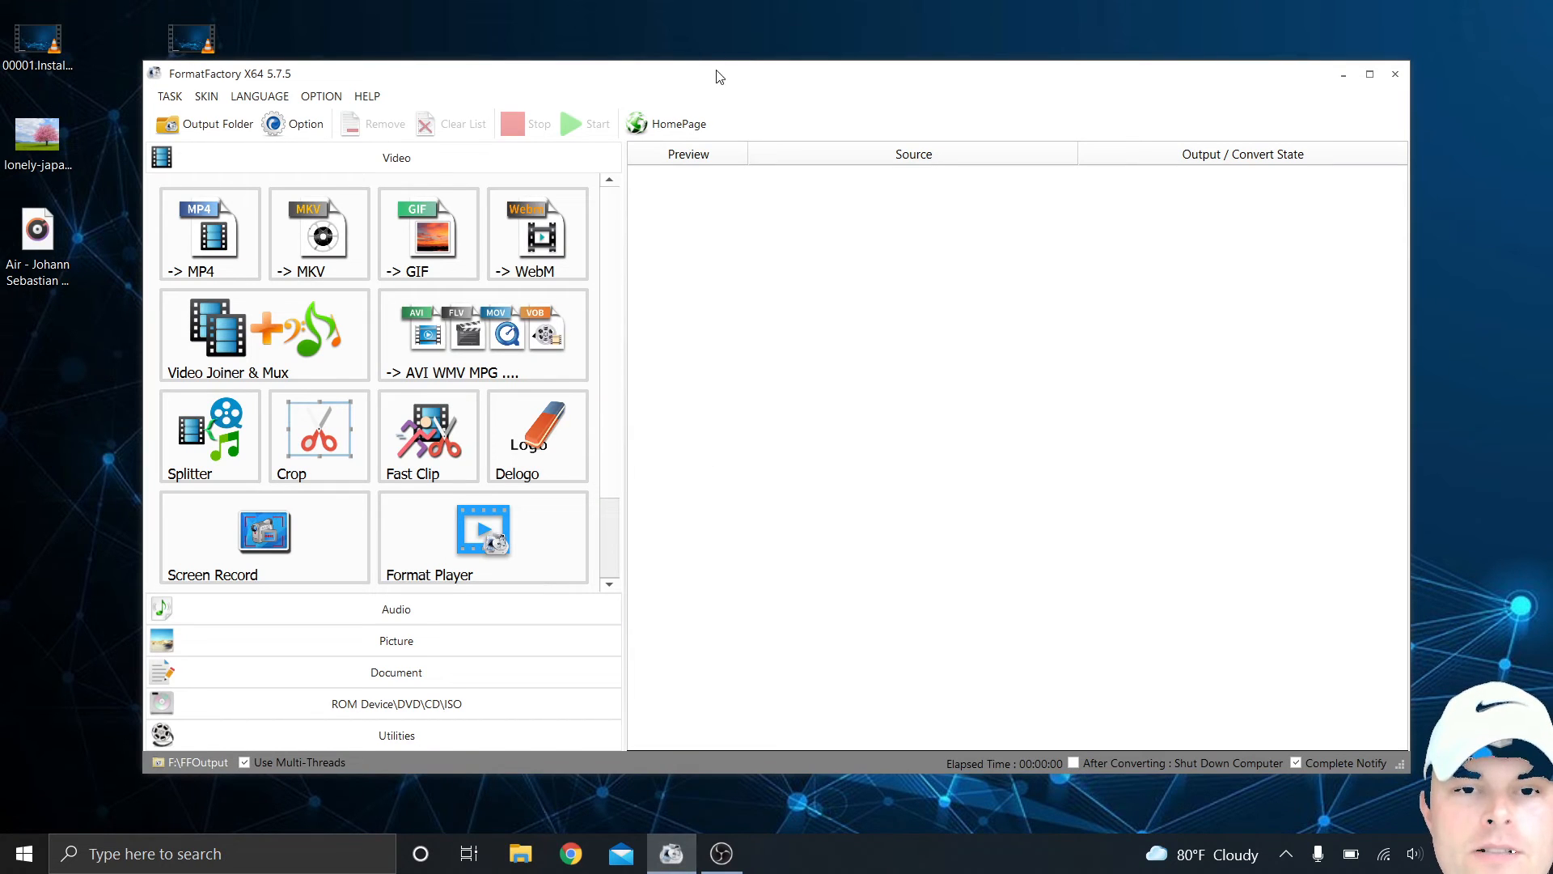
drag(731, 78, 790, 78)
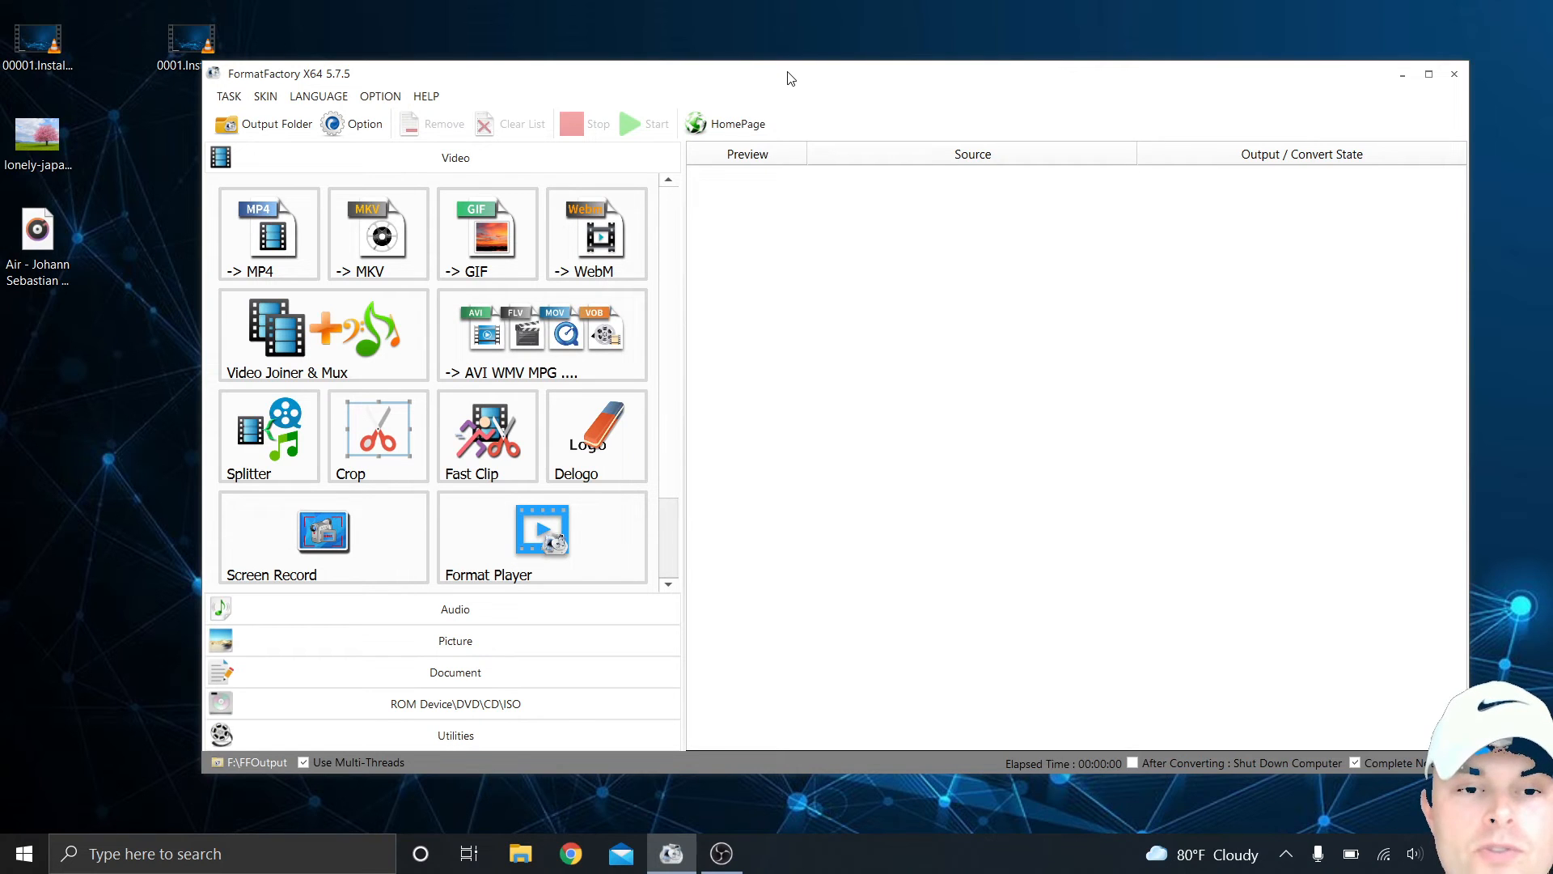
click(50, 139)
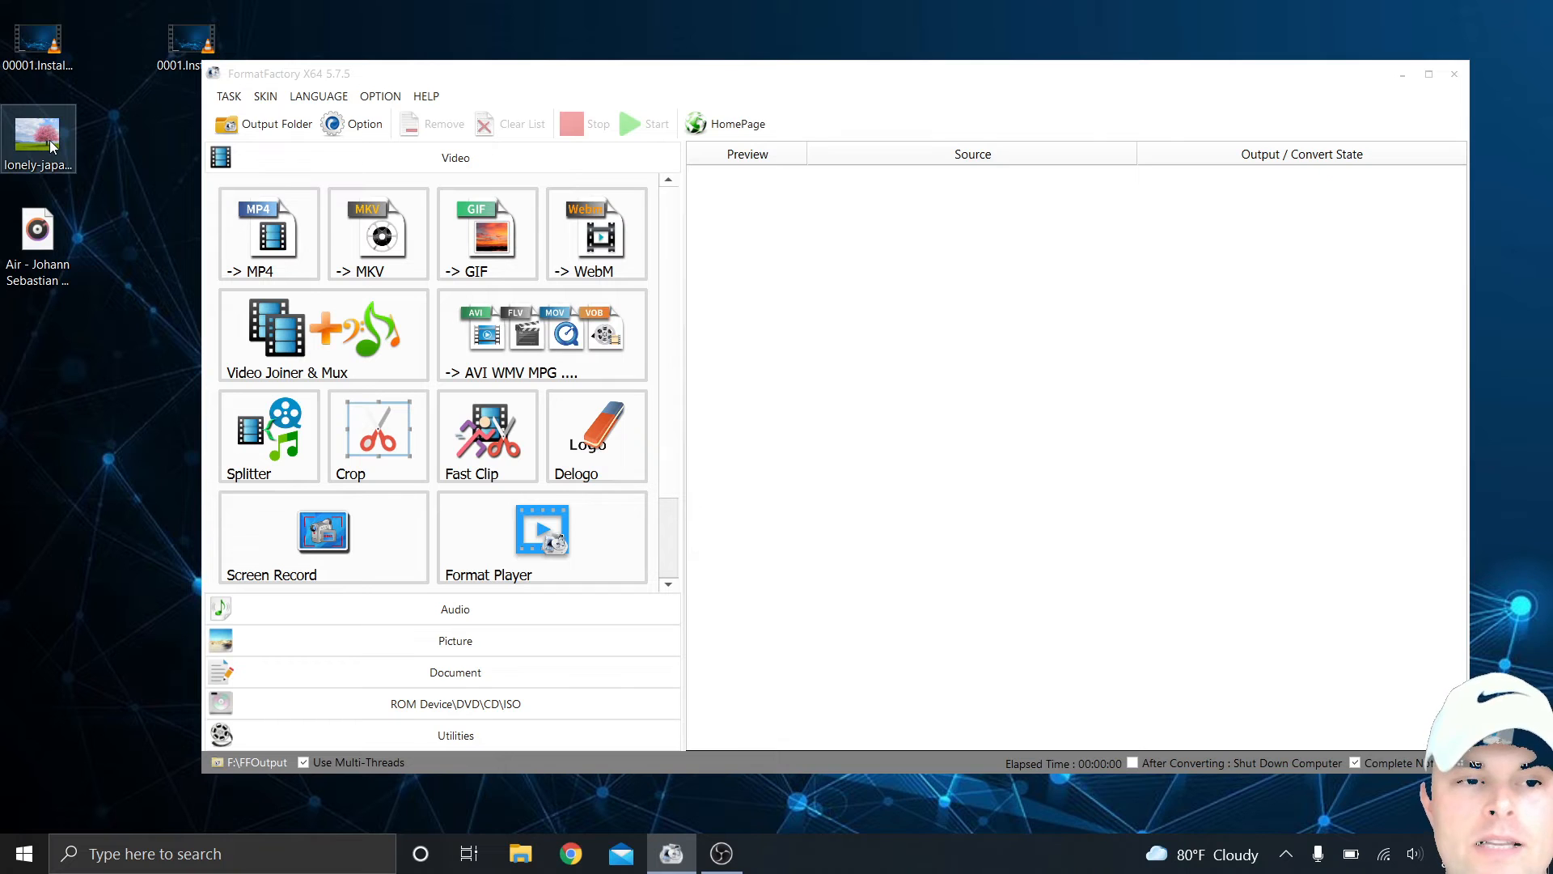
drag(50, 139, 961, 426)
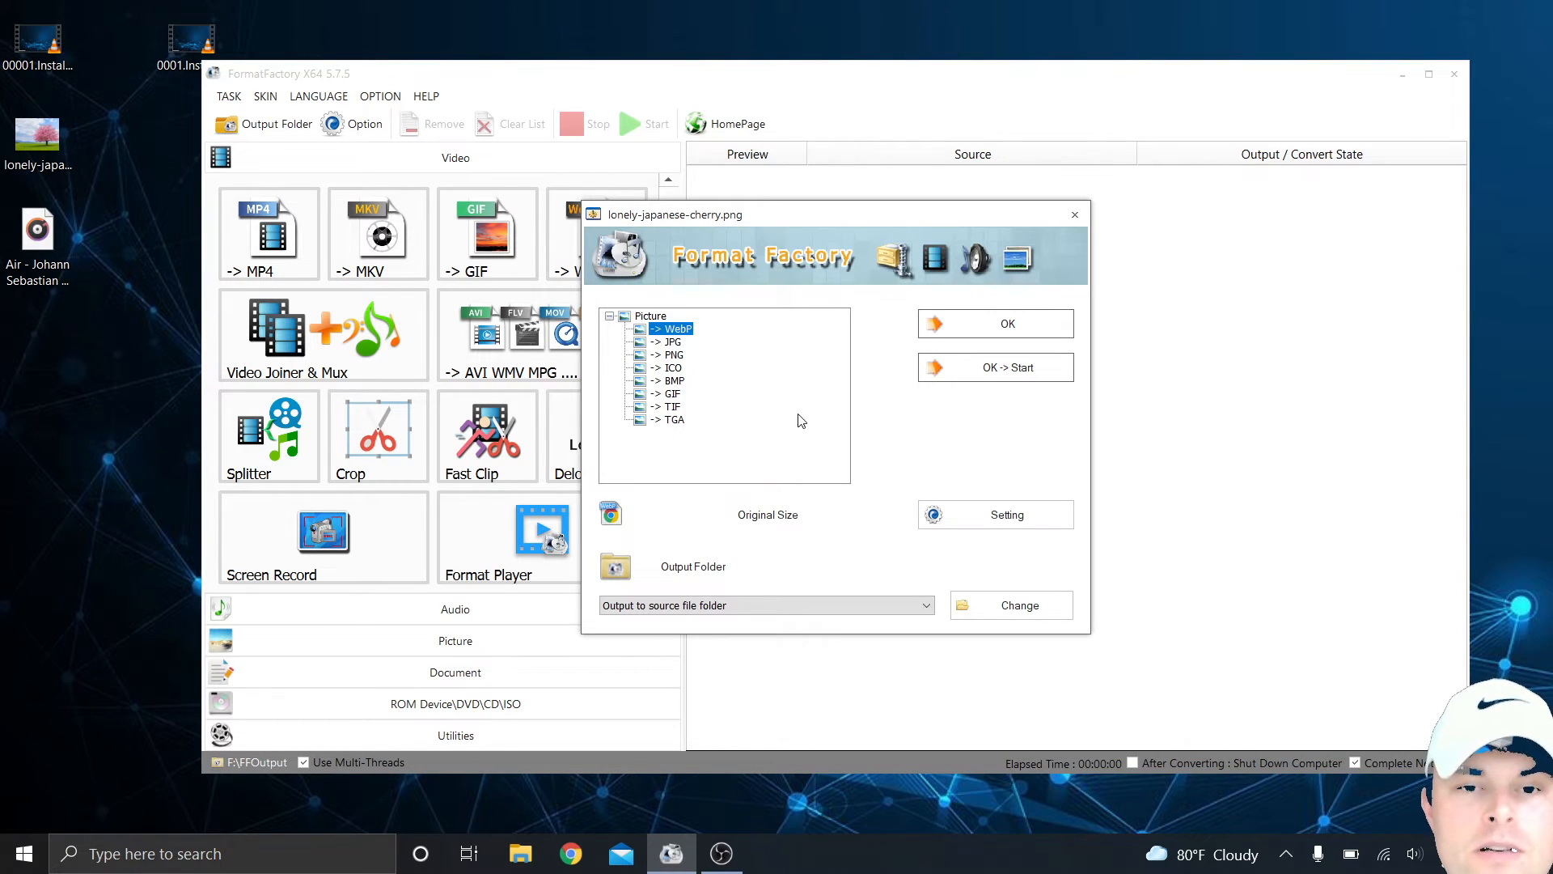
click(672, 356)
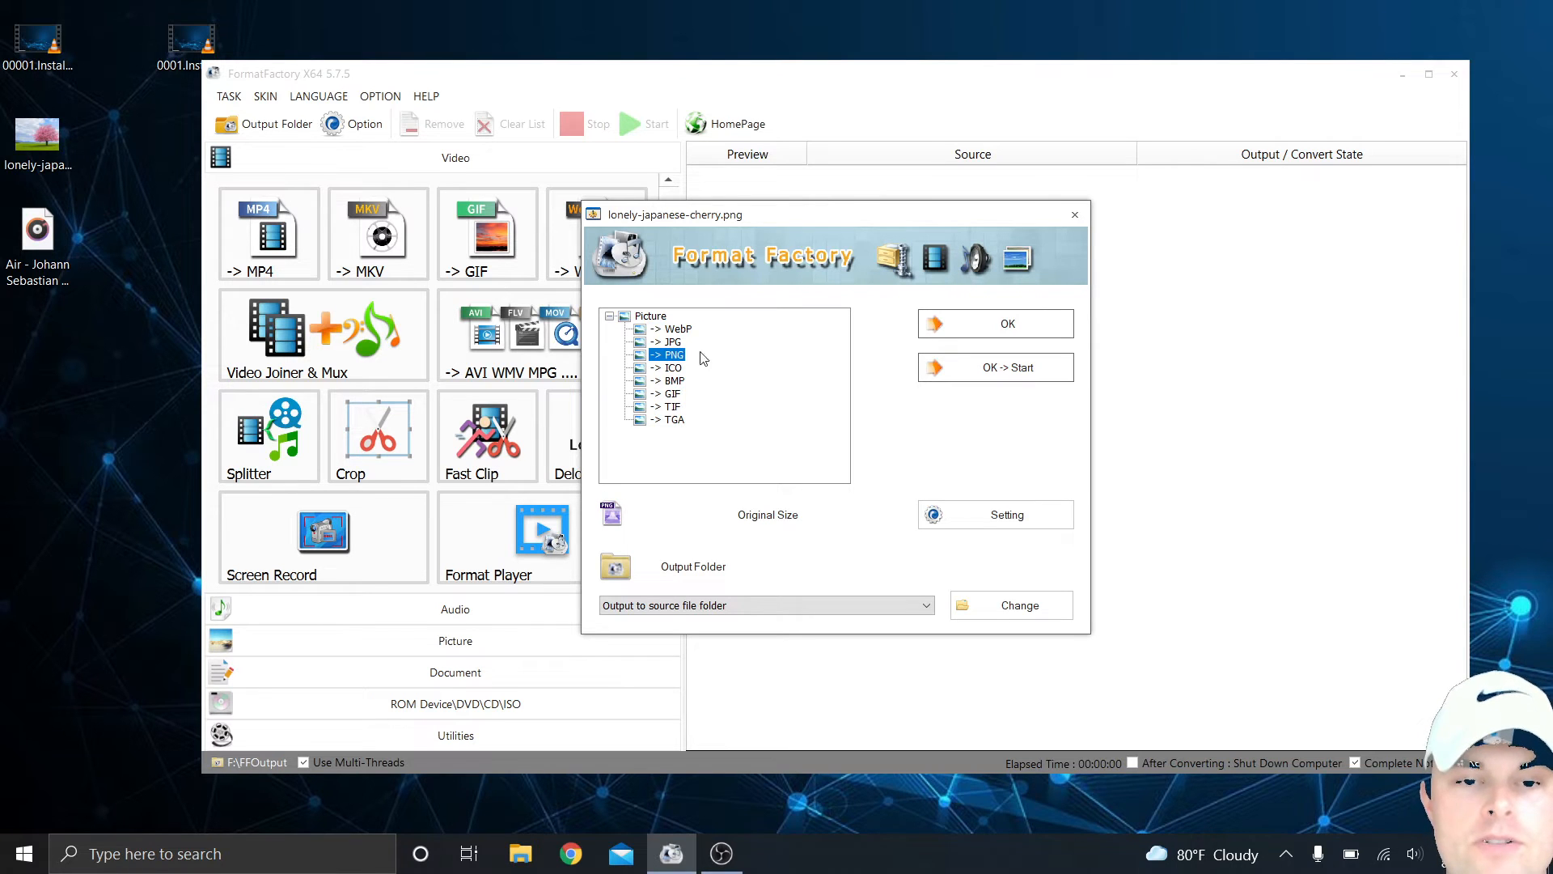
click(949, 324)
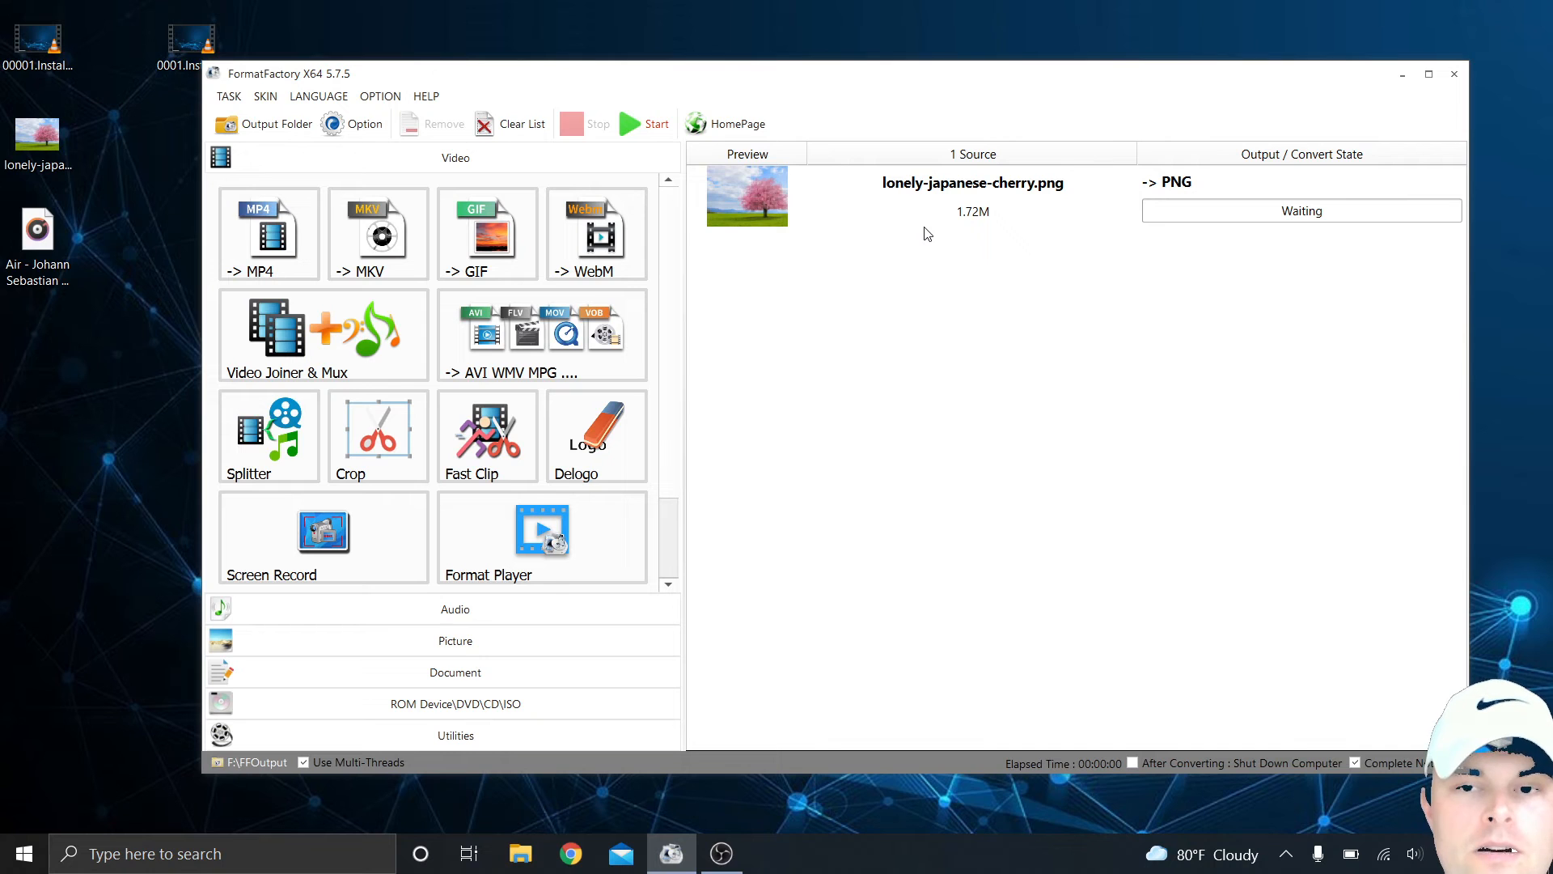
click(652, 127)
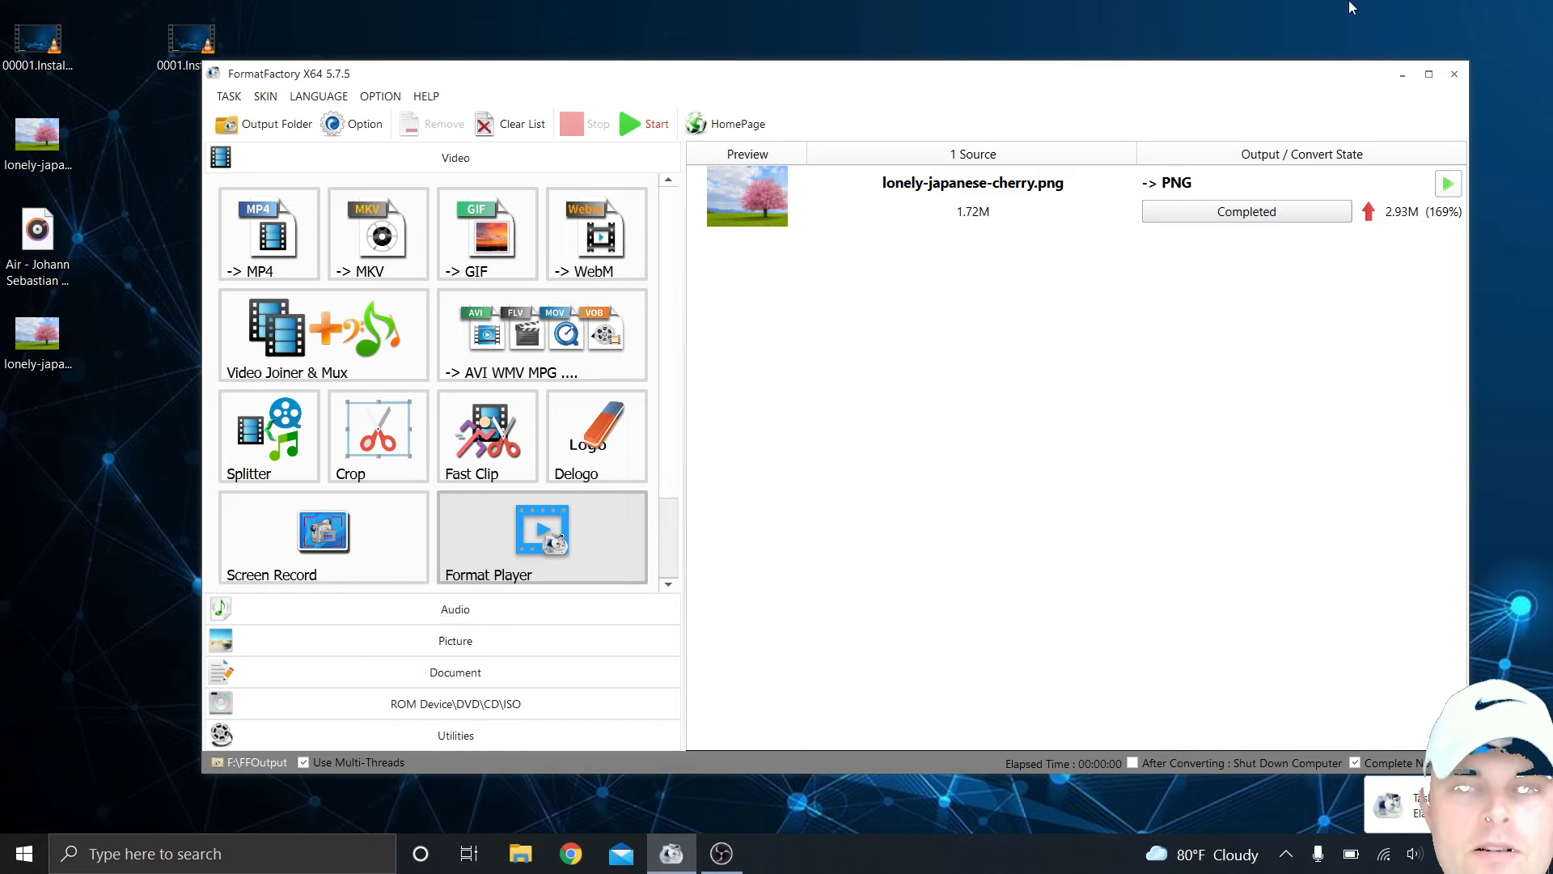
click(1453, 75)
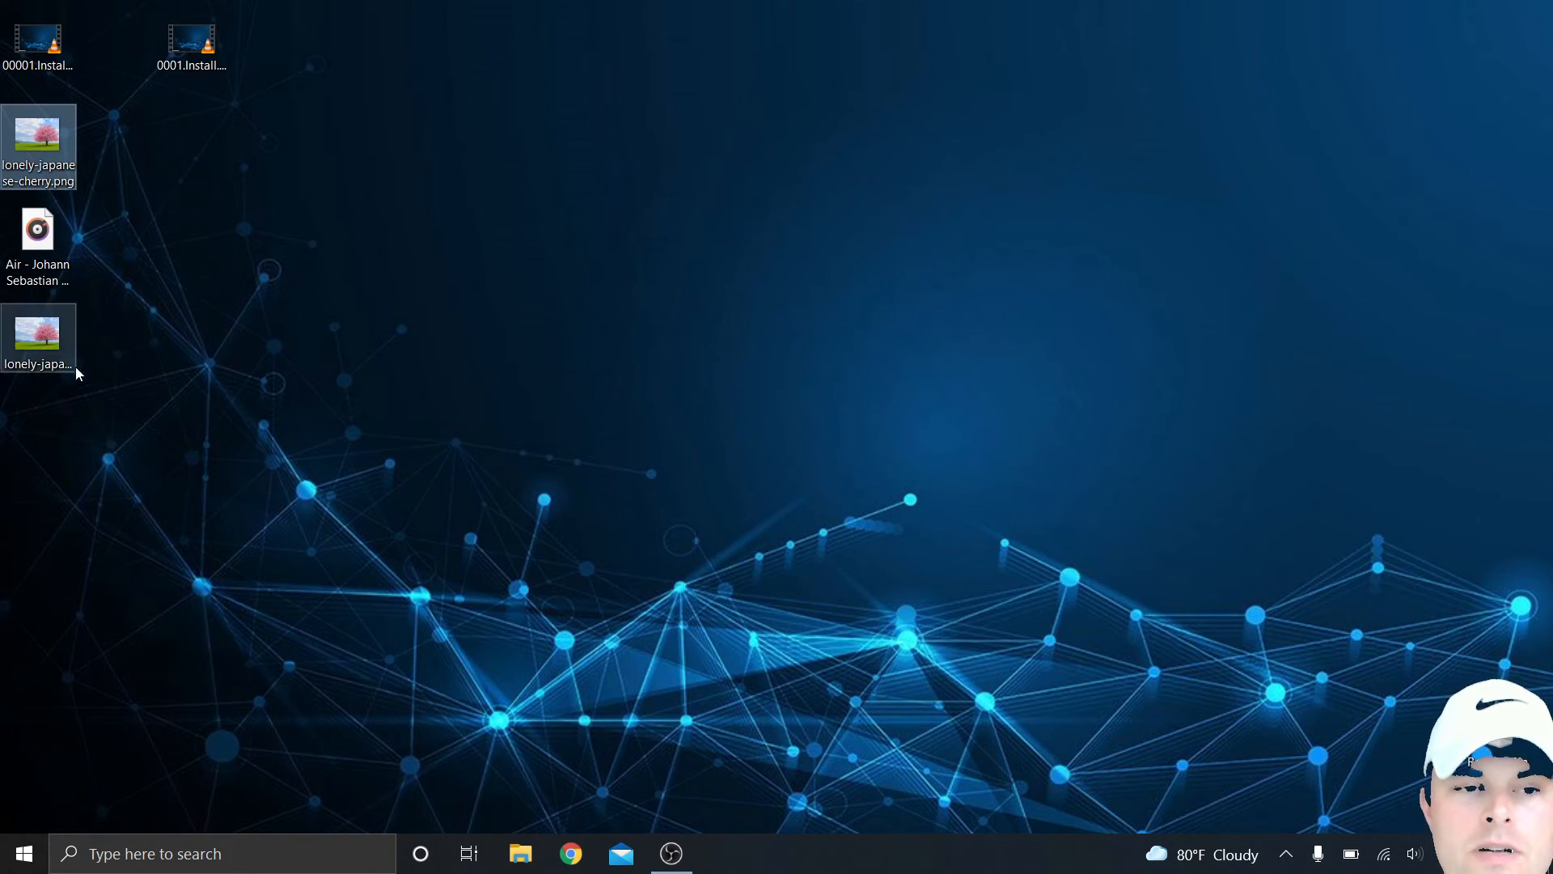
Step: Arrange the renamed and the converted cherry images side by side on the desktop, and select the Air - Johann Sebastian Bach.mp3 file
drag(47, 344, 172, 144)
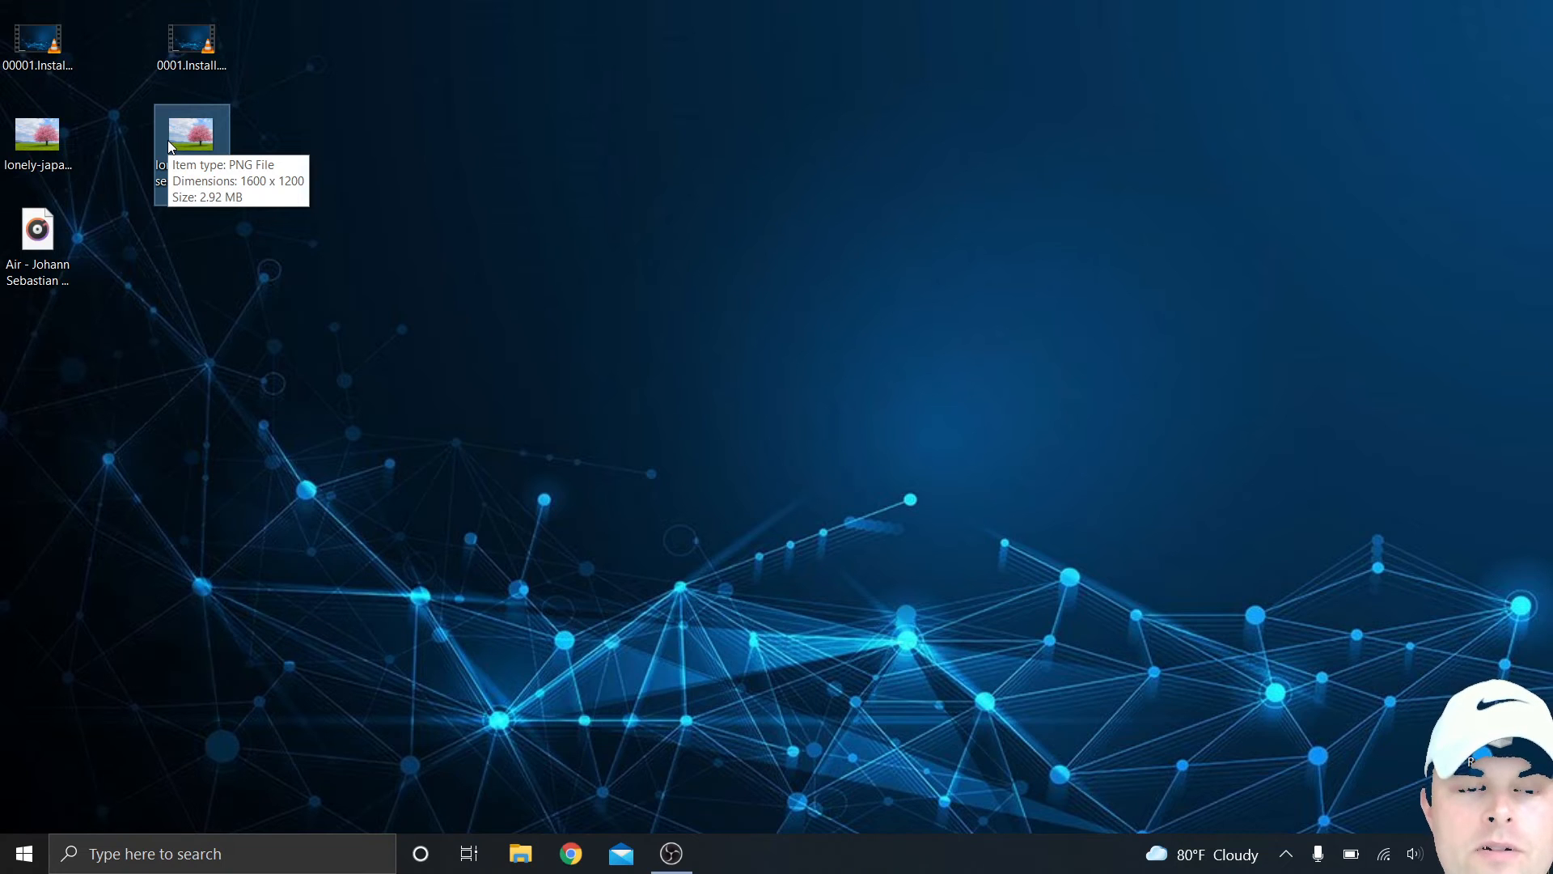
drag(167, 139, 295, 129)
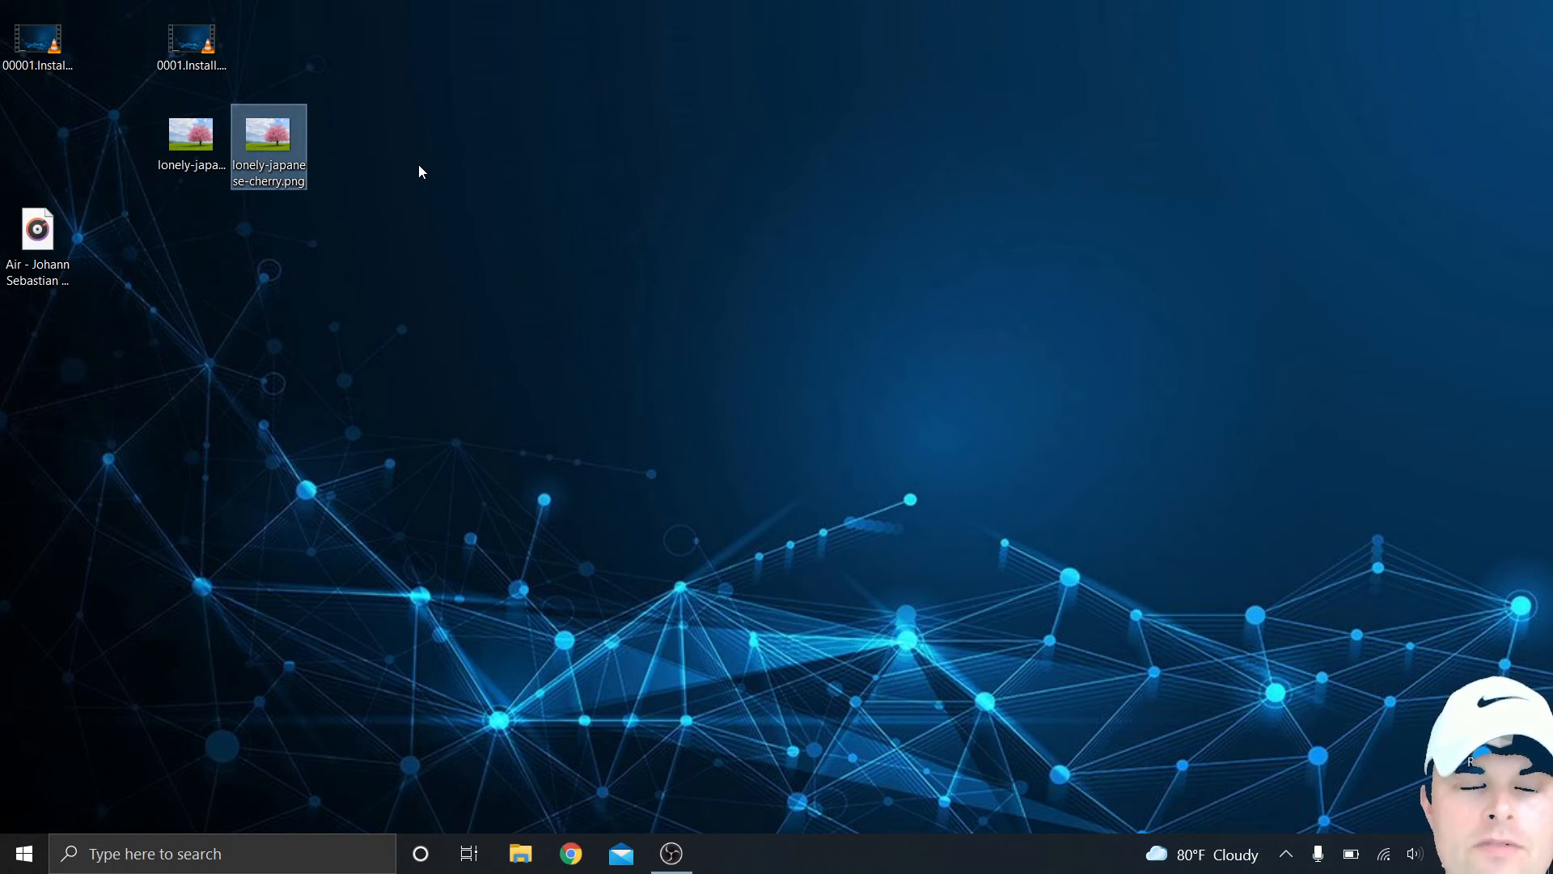
click(68, 239)
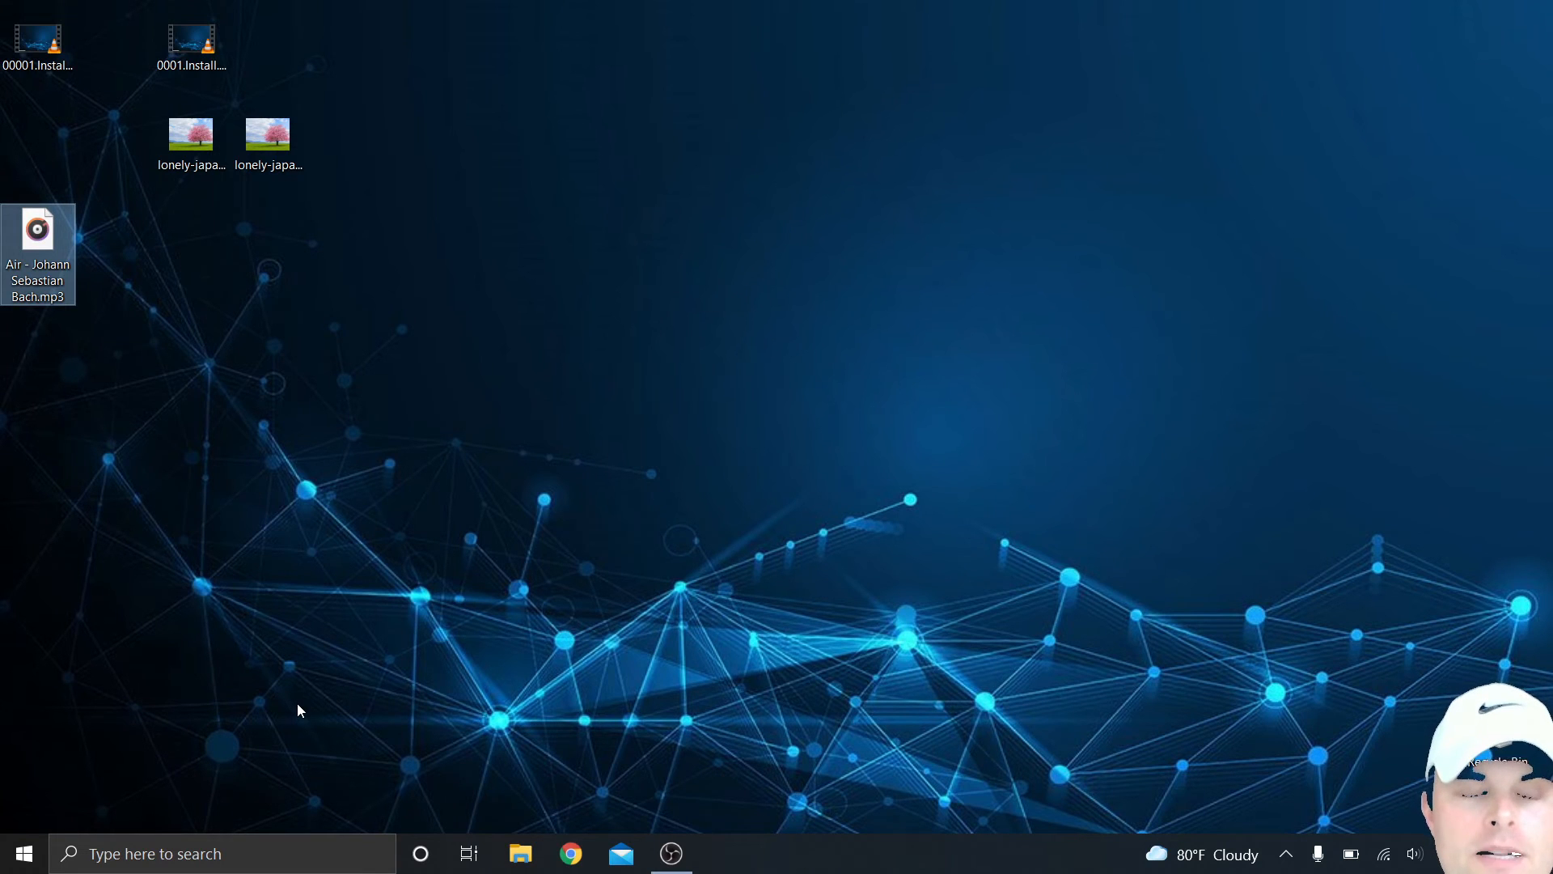
click(26, 851)
text(form)
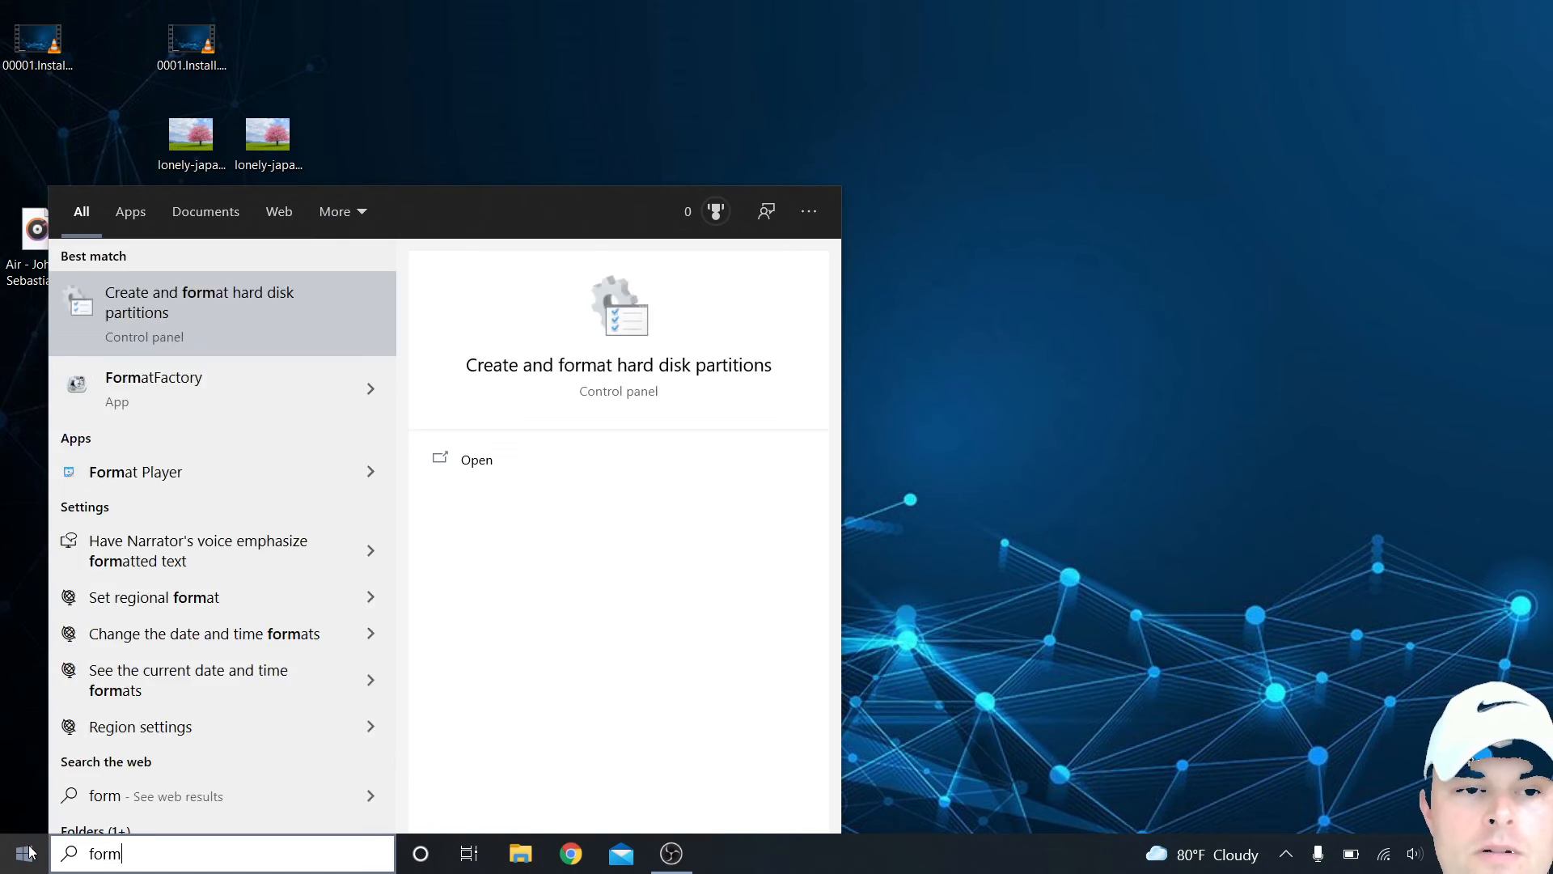
key(Return)
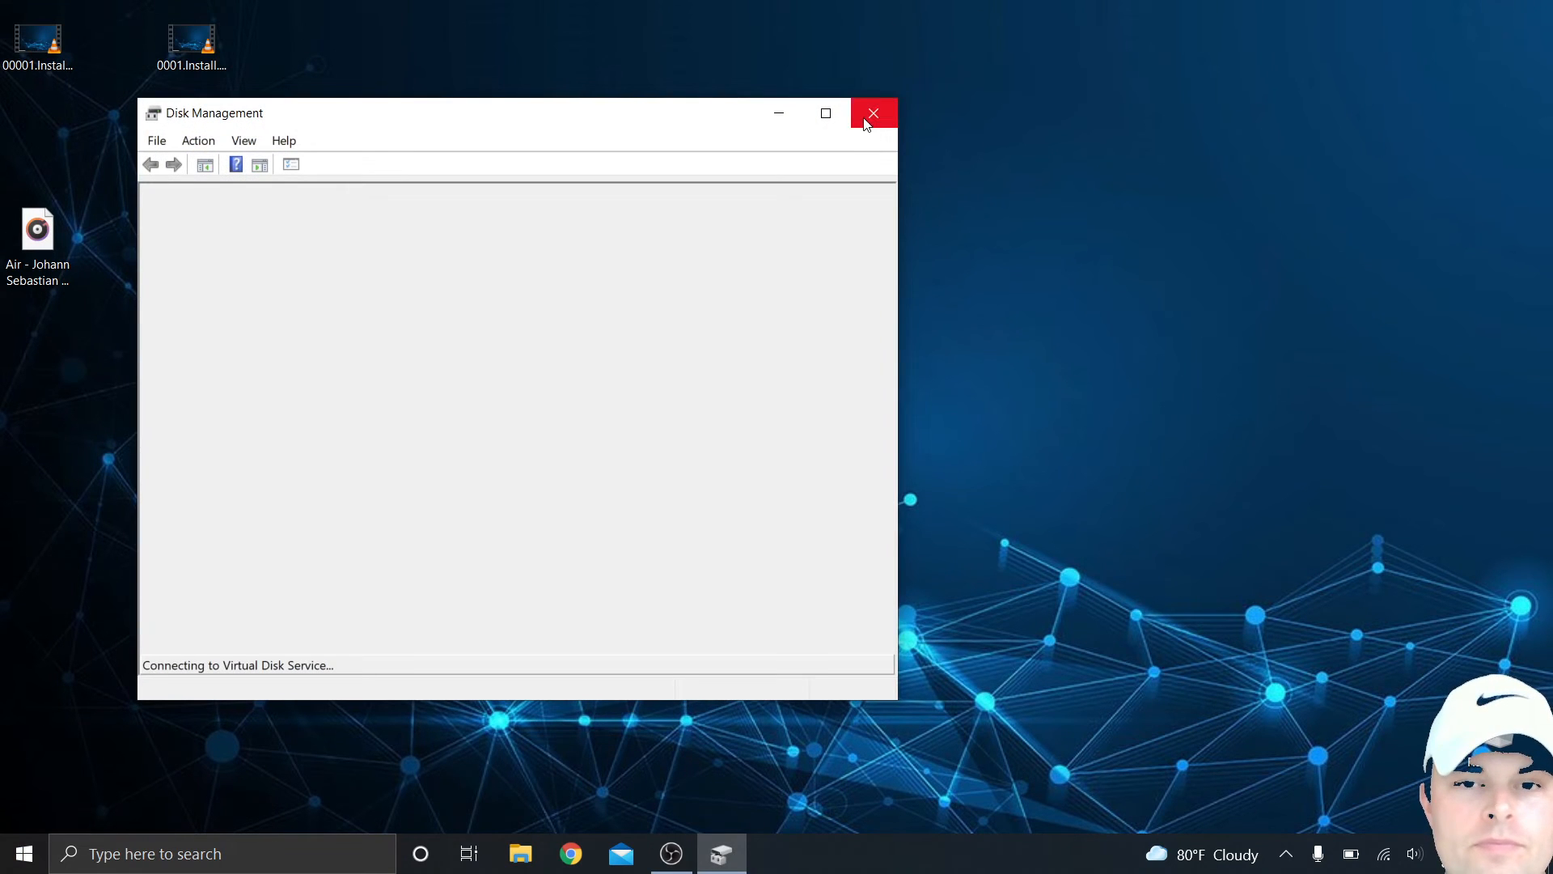
click(872, 115)
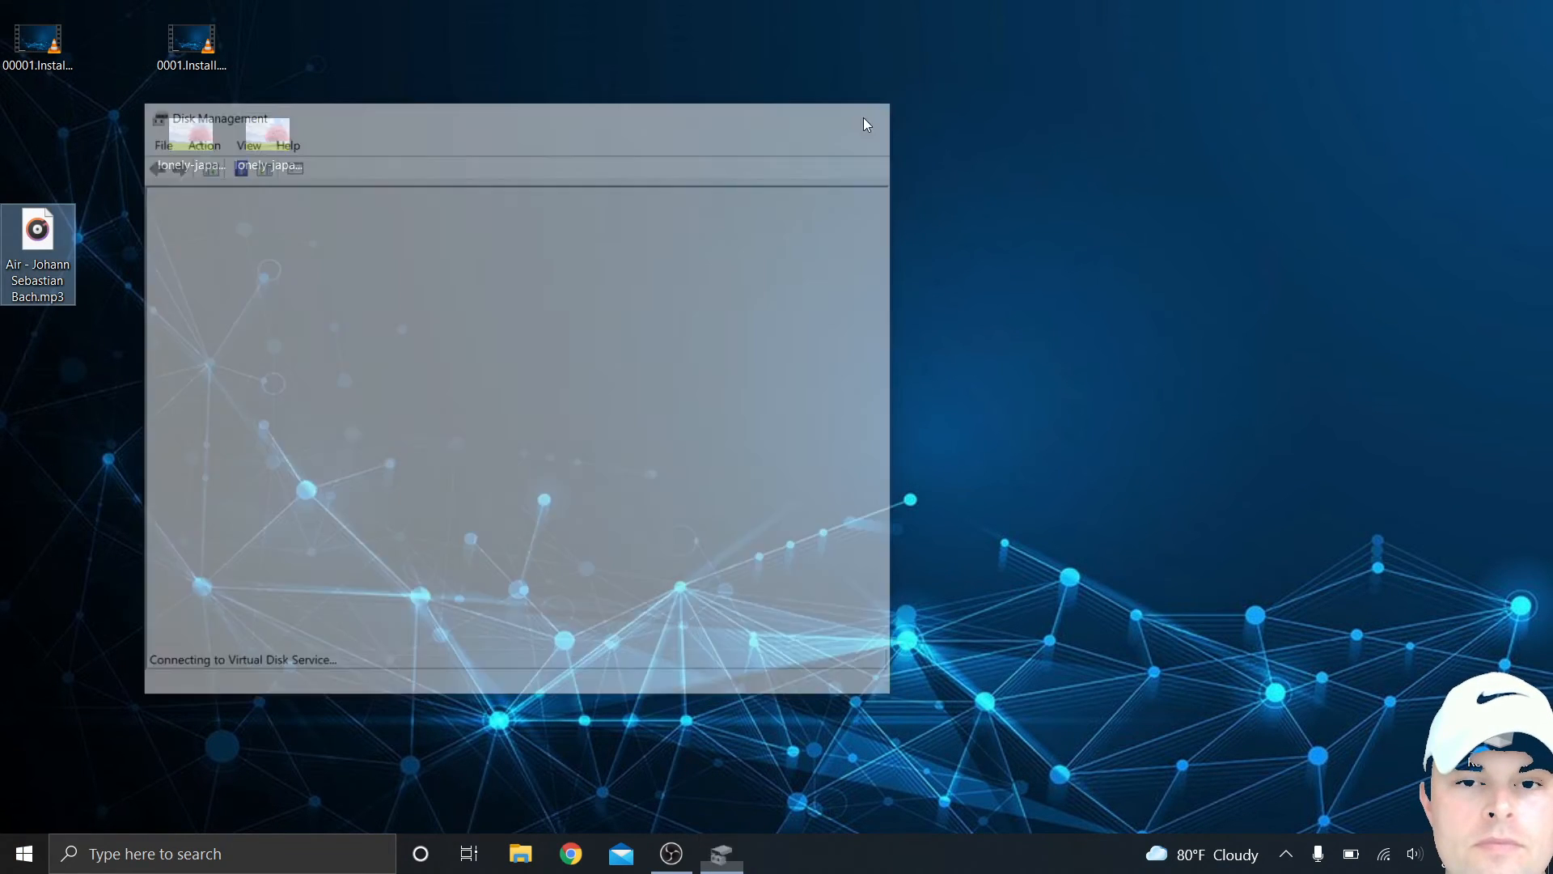
Step: Switch to FormatFactory, add Air - Johann Sebastian Bach.mp3 from the desktop, and choose WAV as the output format
click(44, 854)
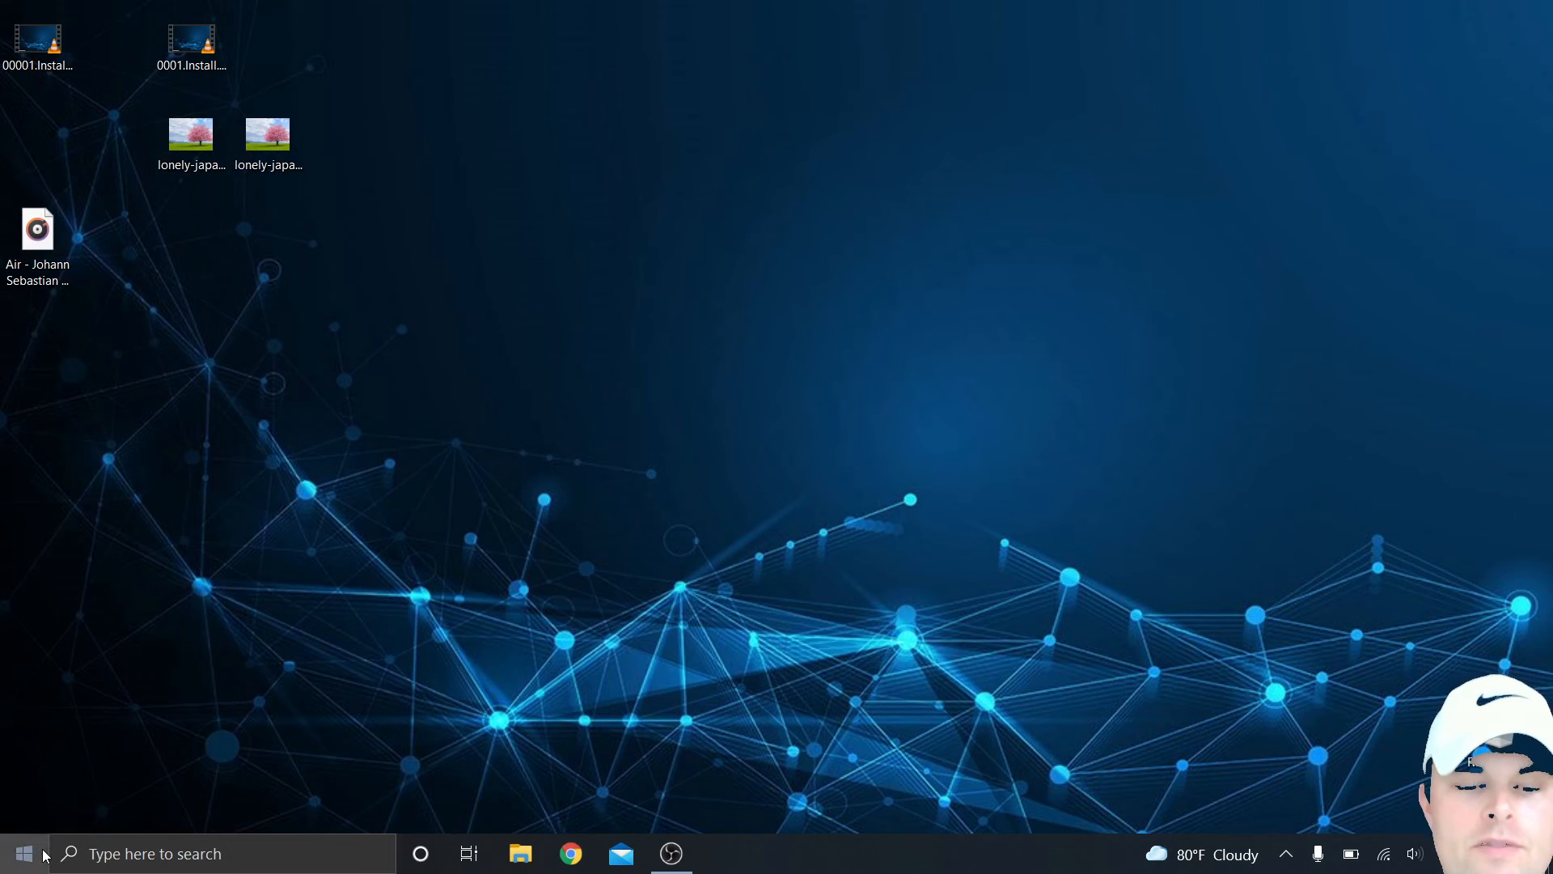
text(format)
key(Return)
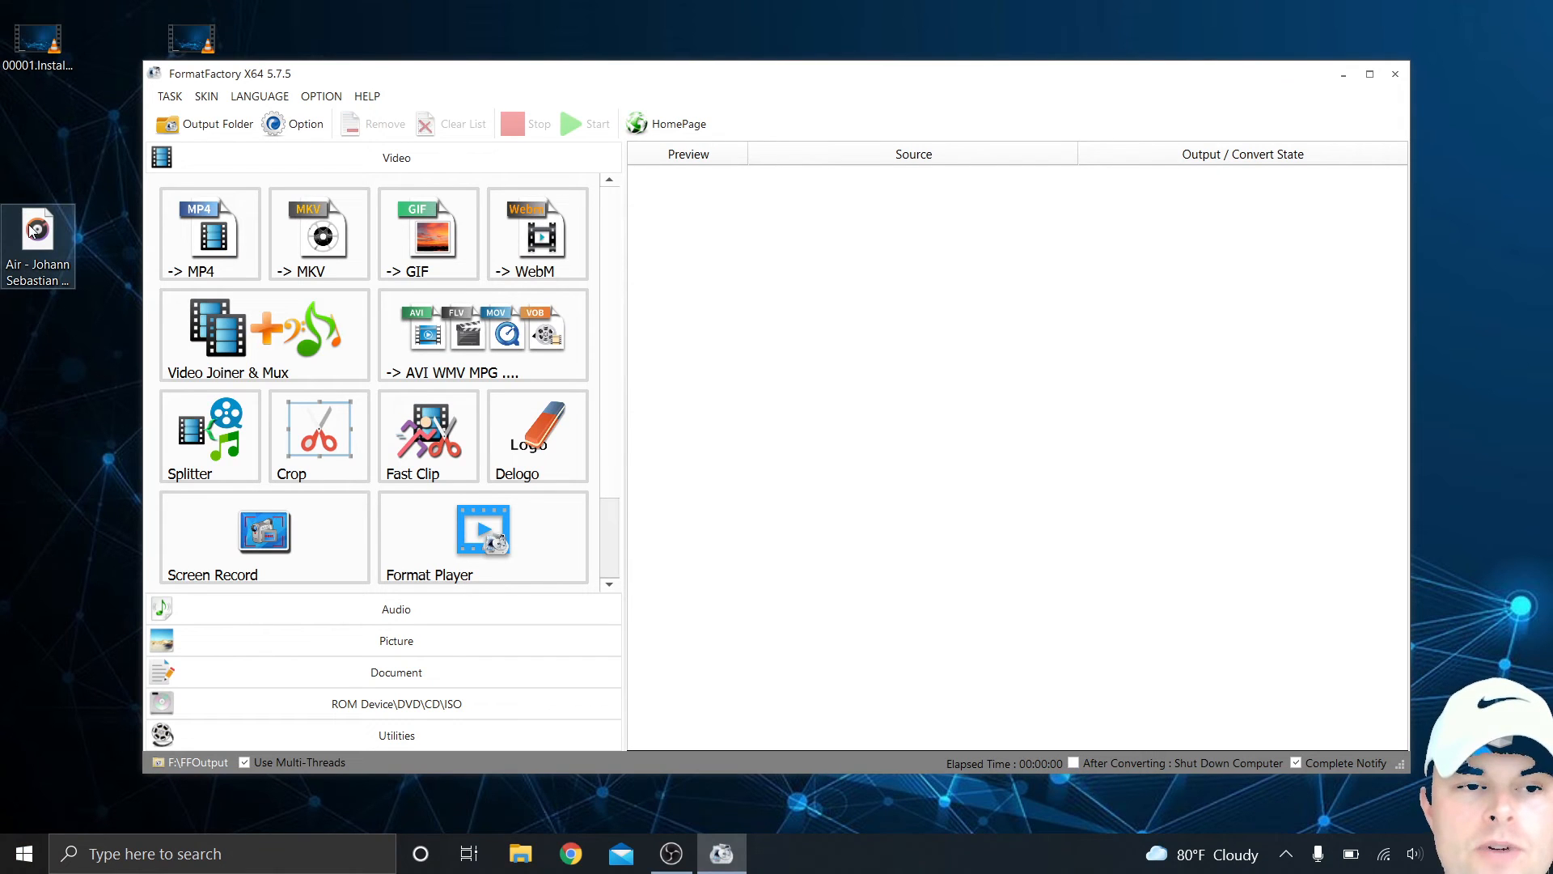
drag(38, 233, 998, 530)
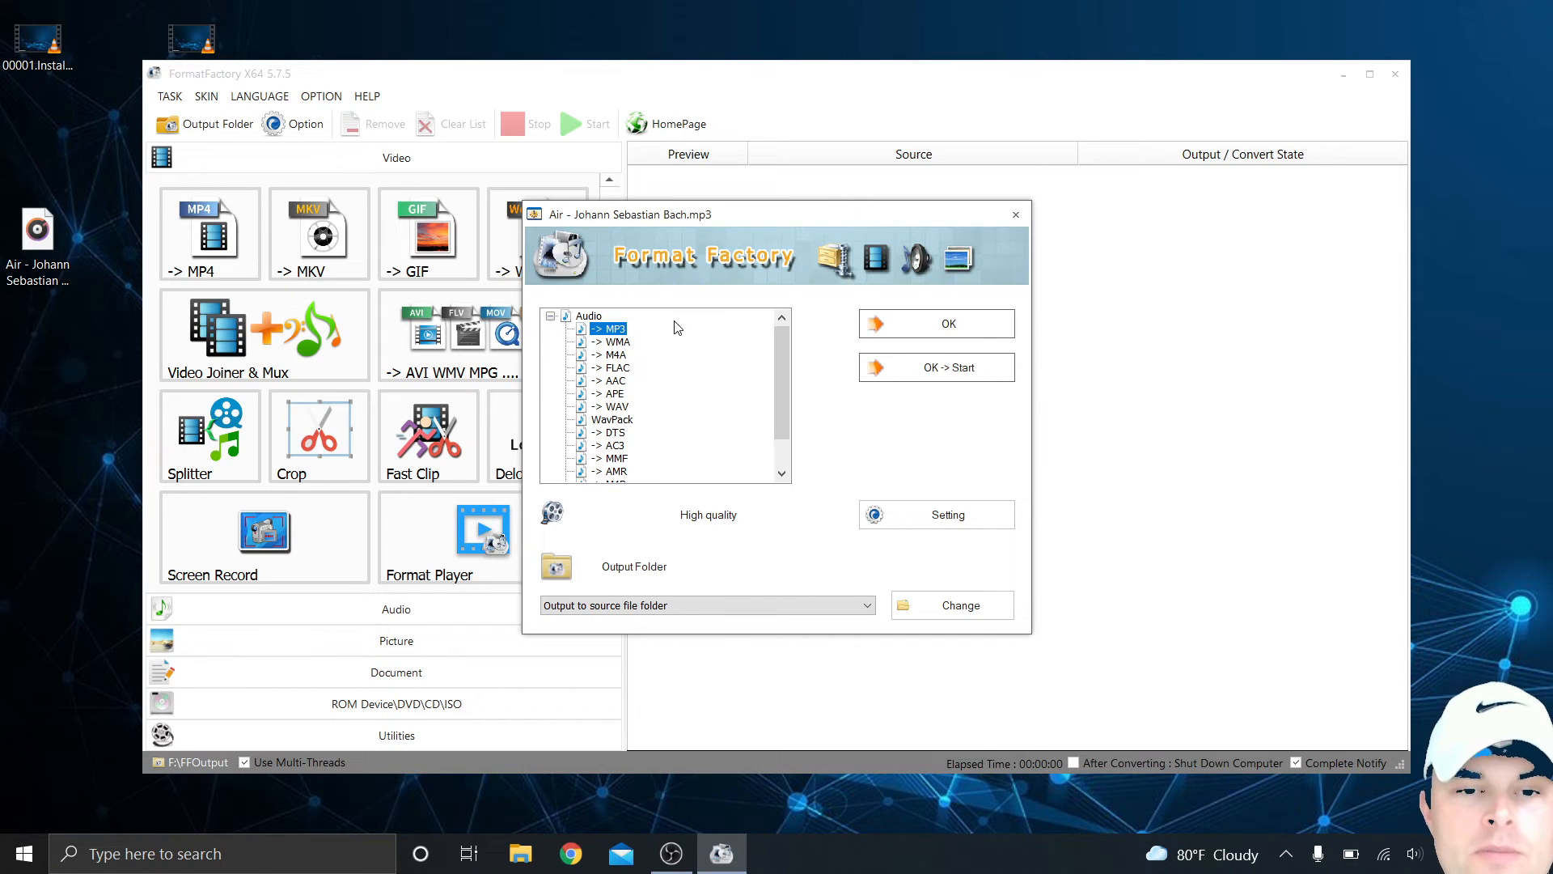
click(616, 406)
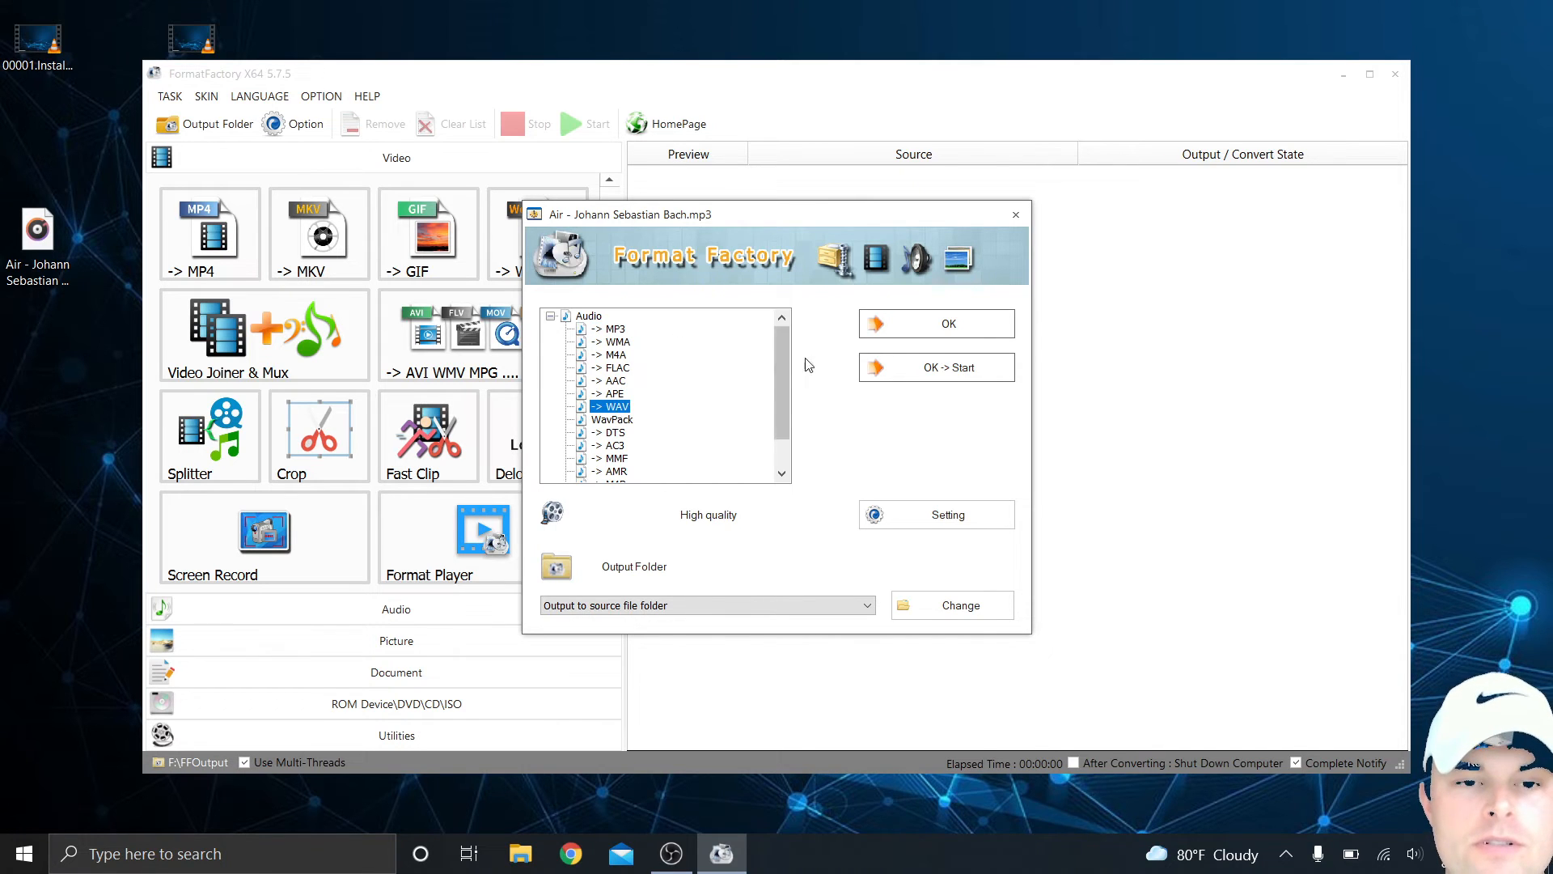
Step: Compare the Medium quality and High quality presets in the WAV audio settings, and keep High quality
click(948, 515)
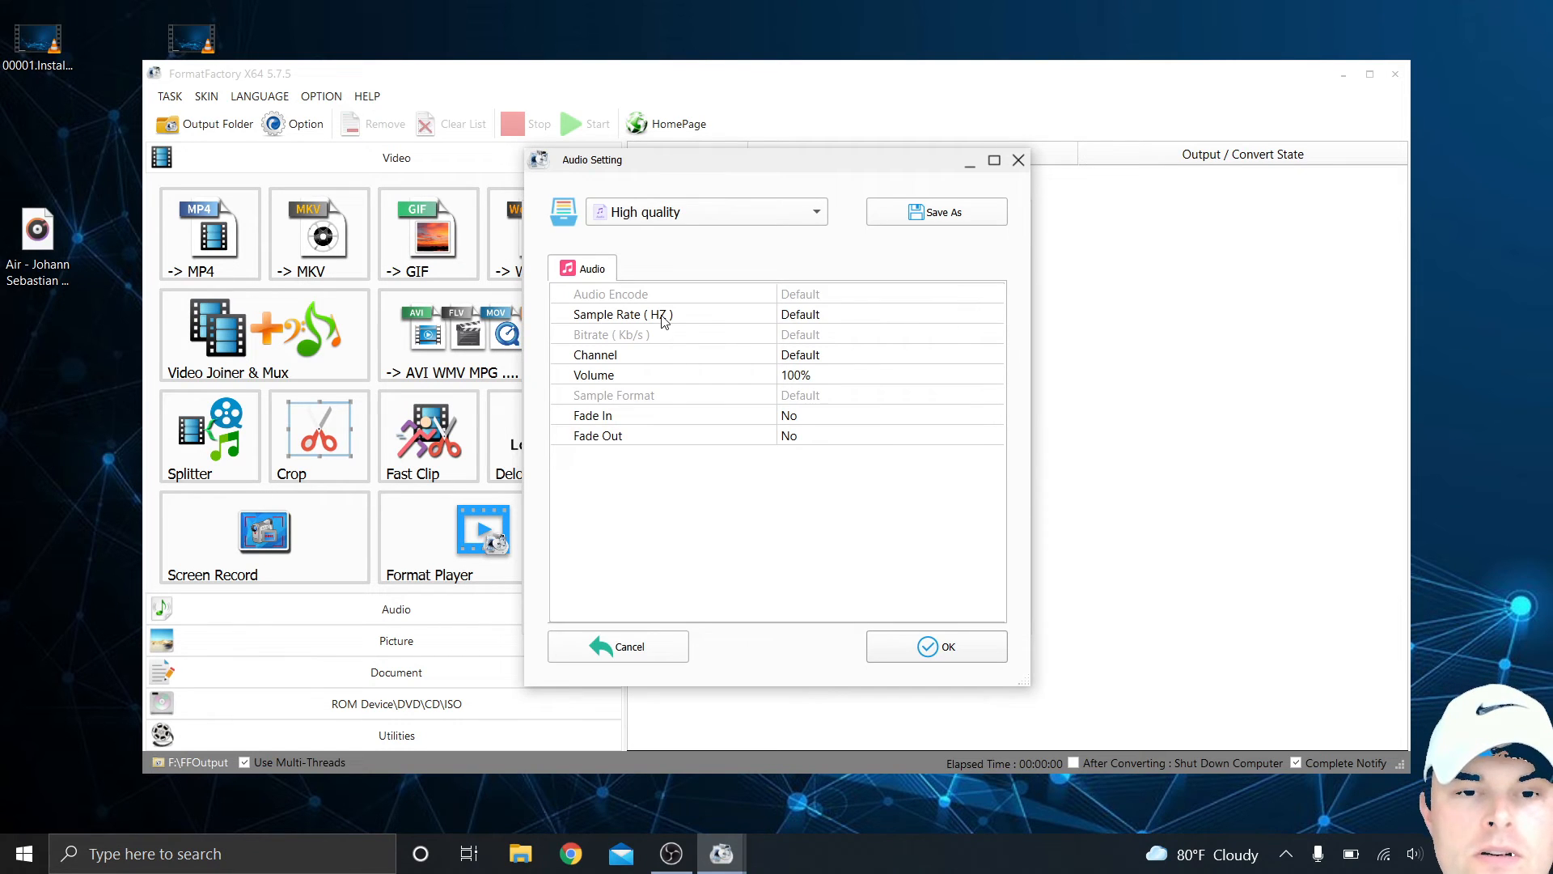
click(813, 212)
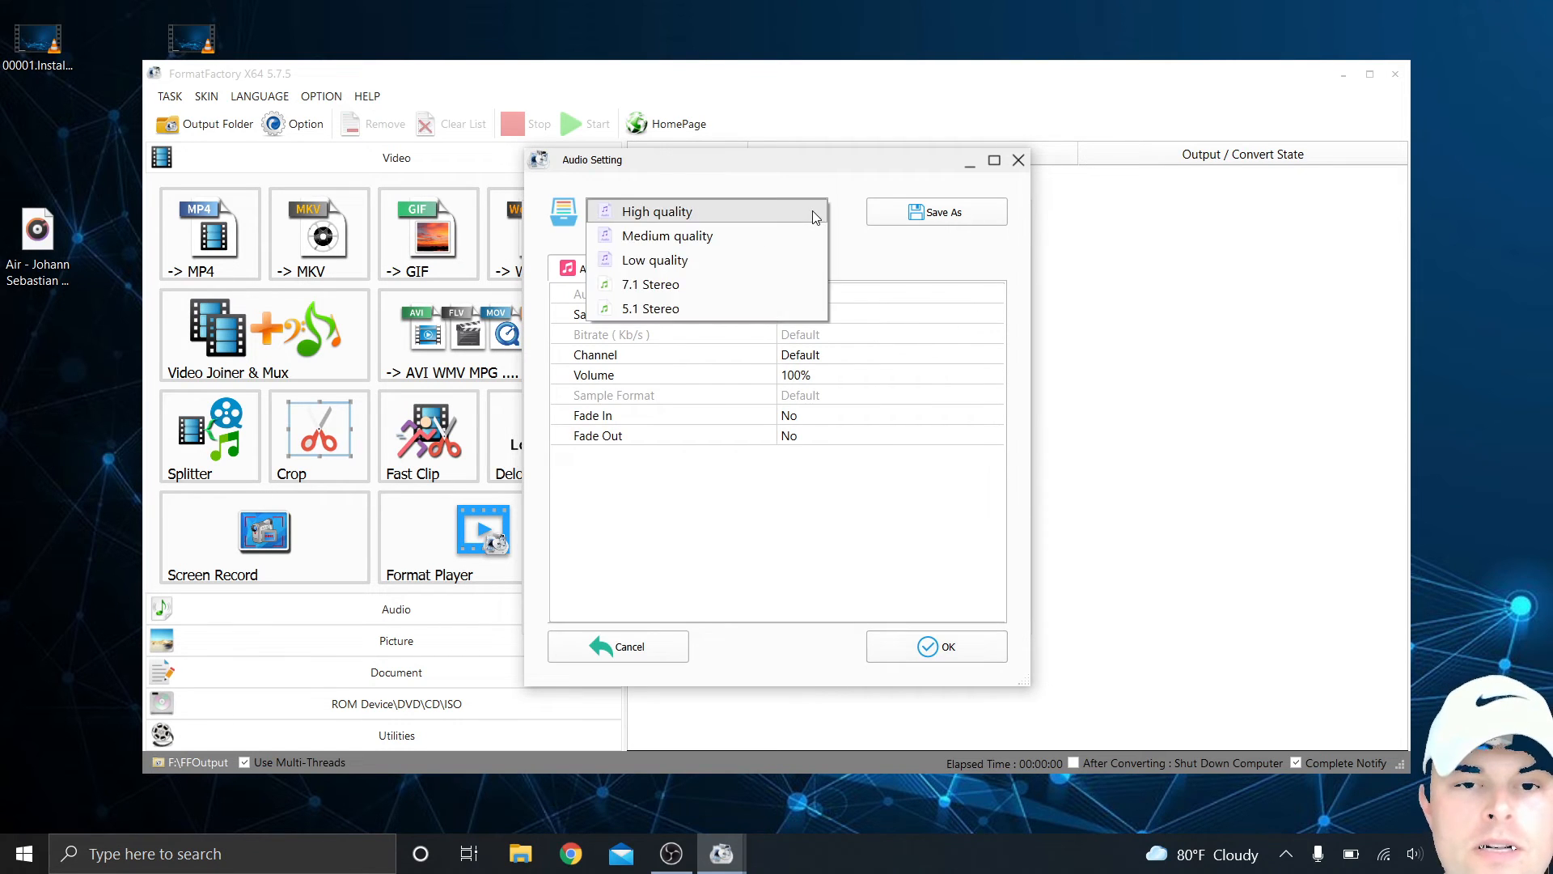
click(794, 243)
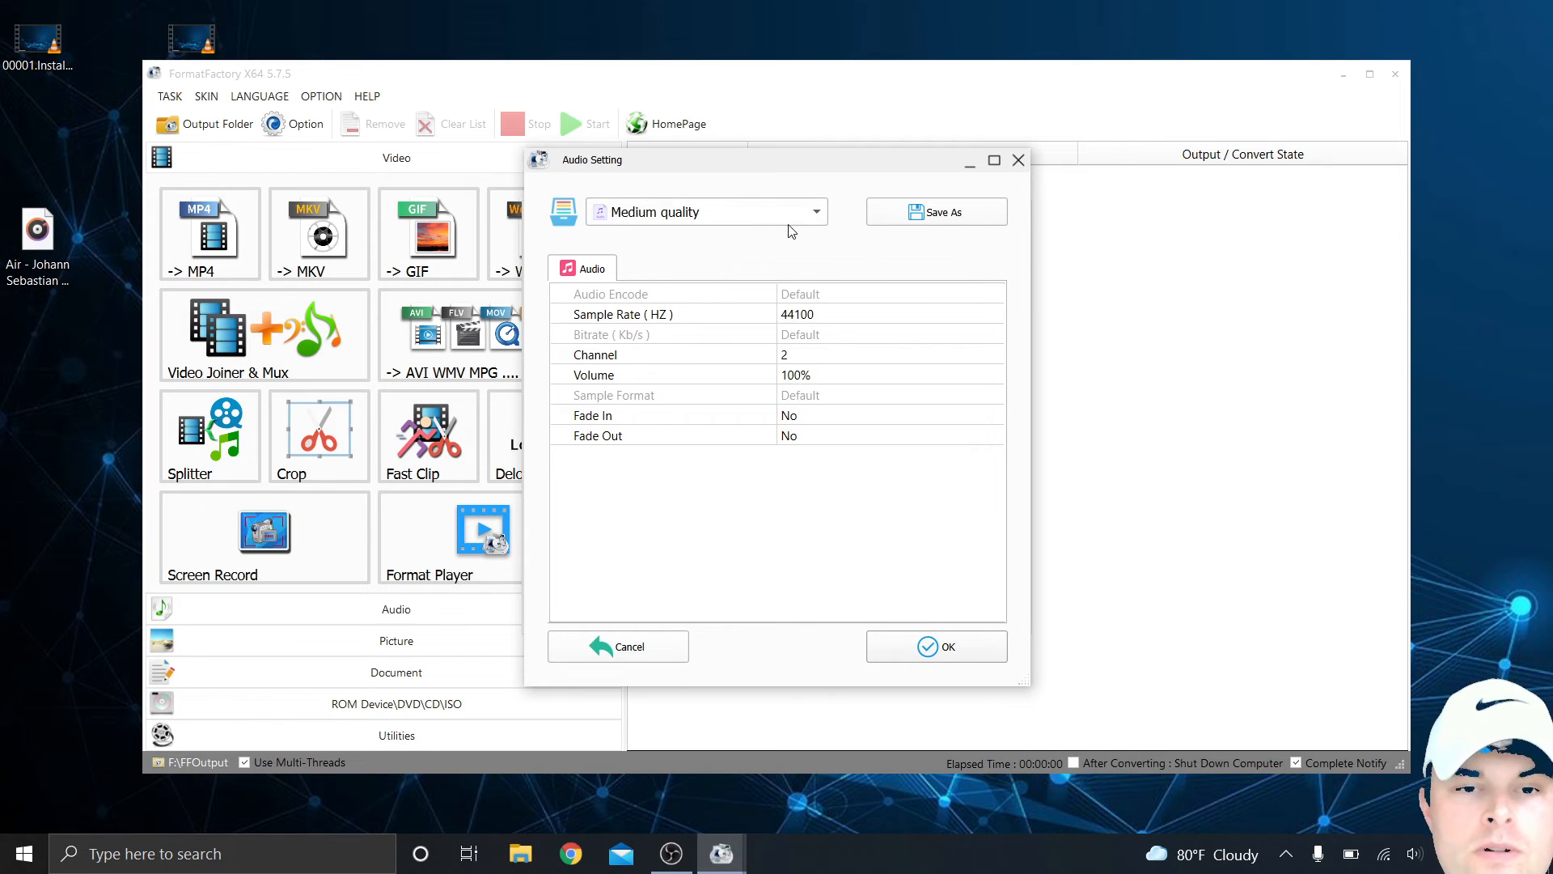
click(792, 210)
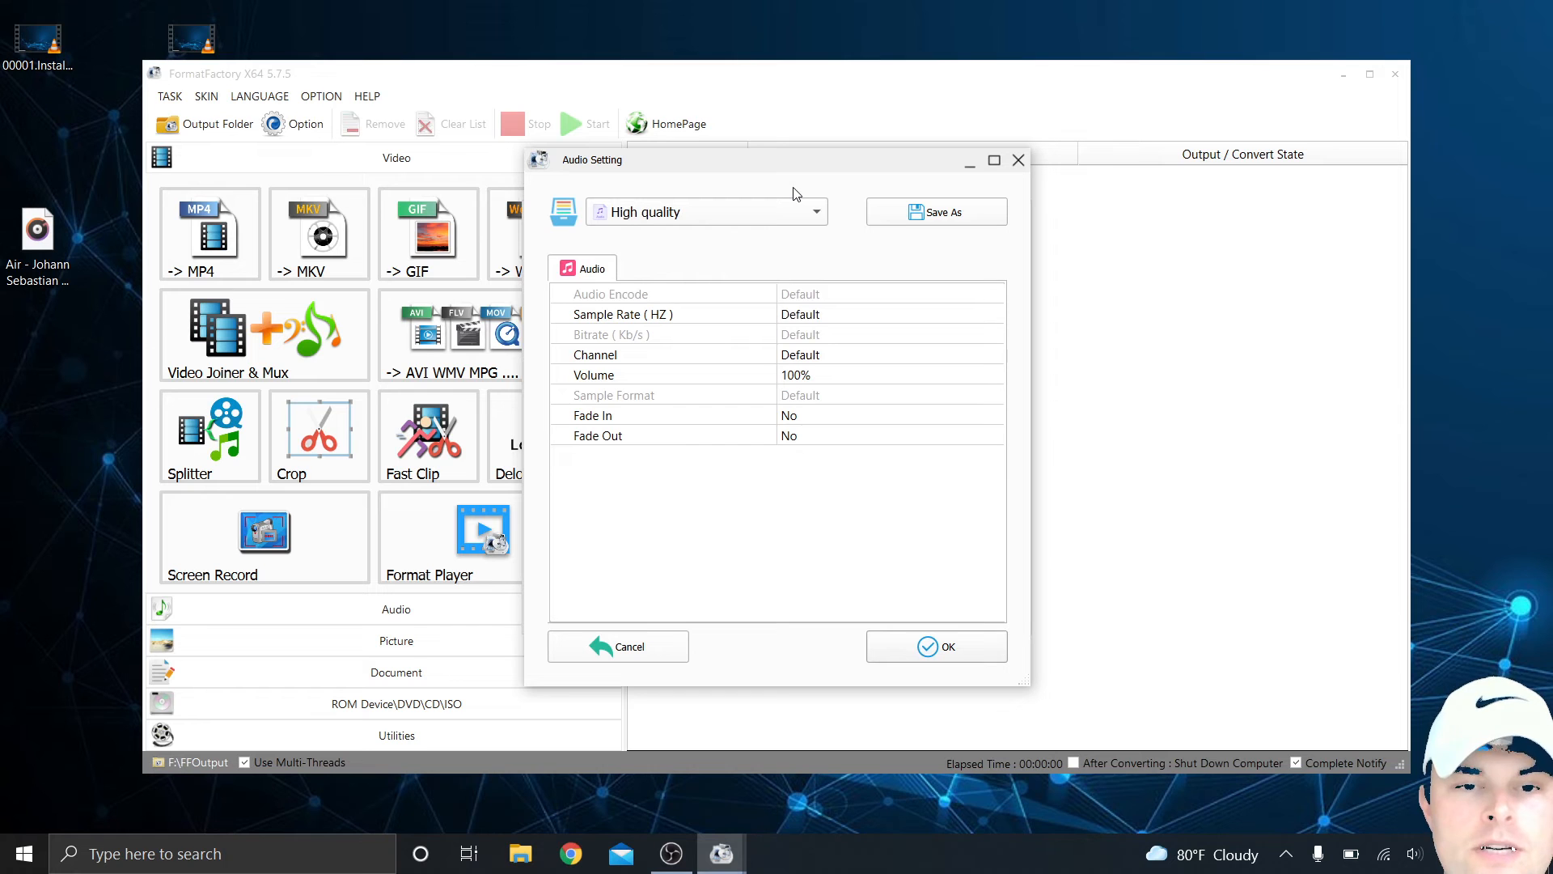
click(931, 659)
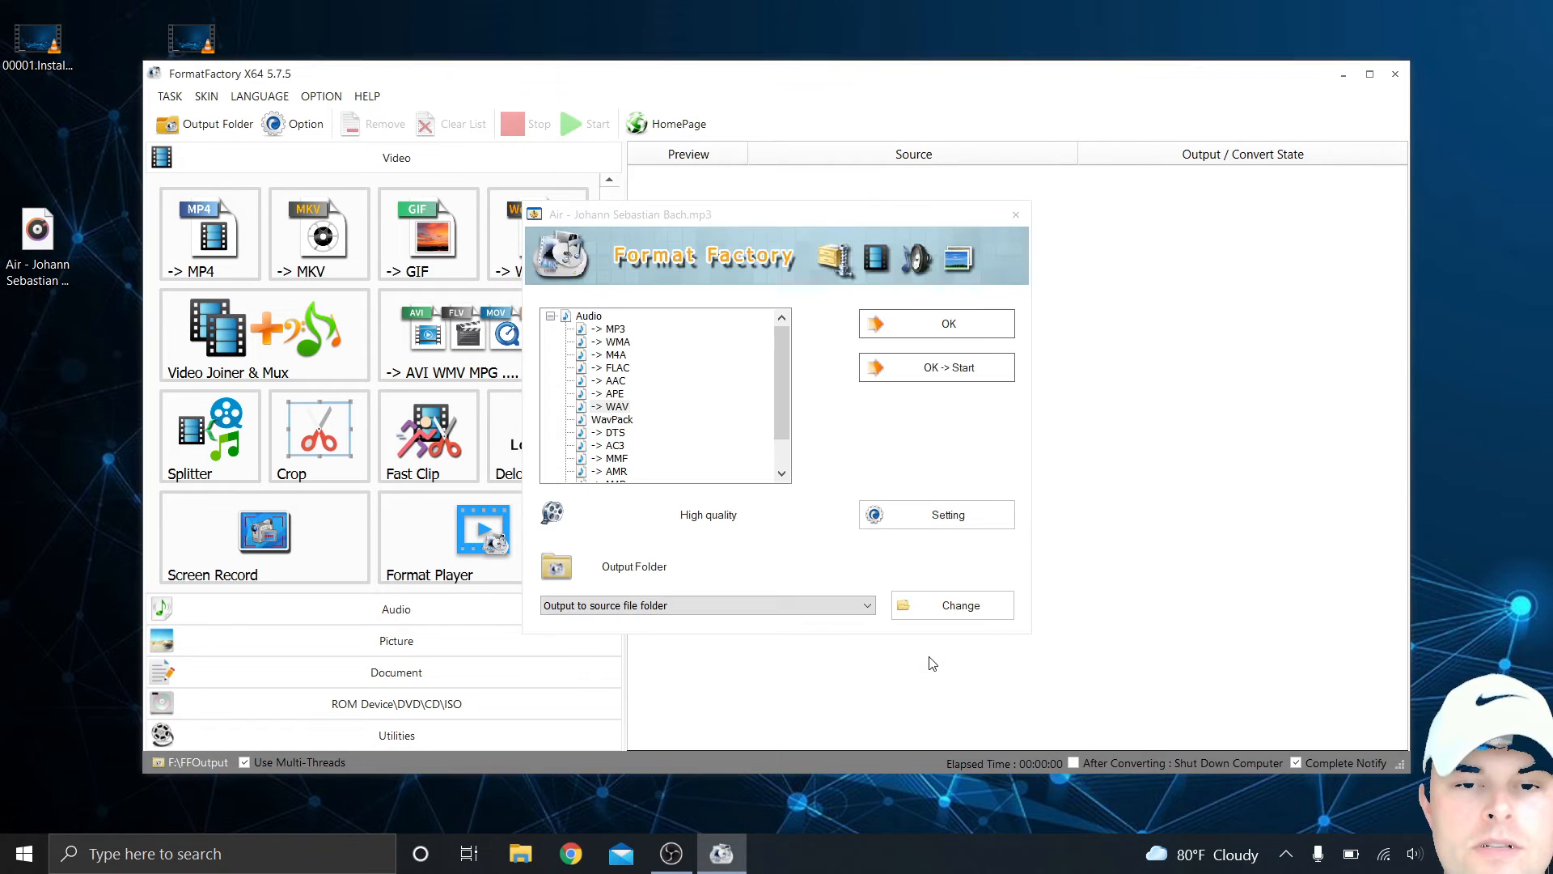
Step: Run the WAV conversion into the source file folder, close FormatFactory, and check the converted WAV file on the desktop
click(896, 366)
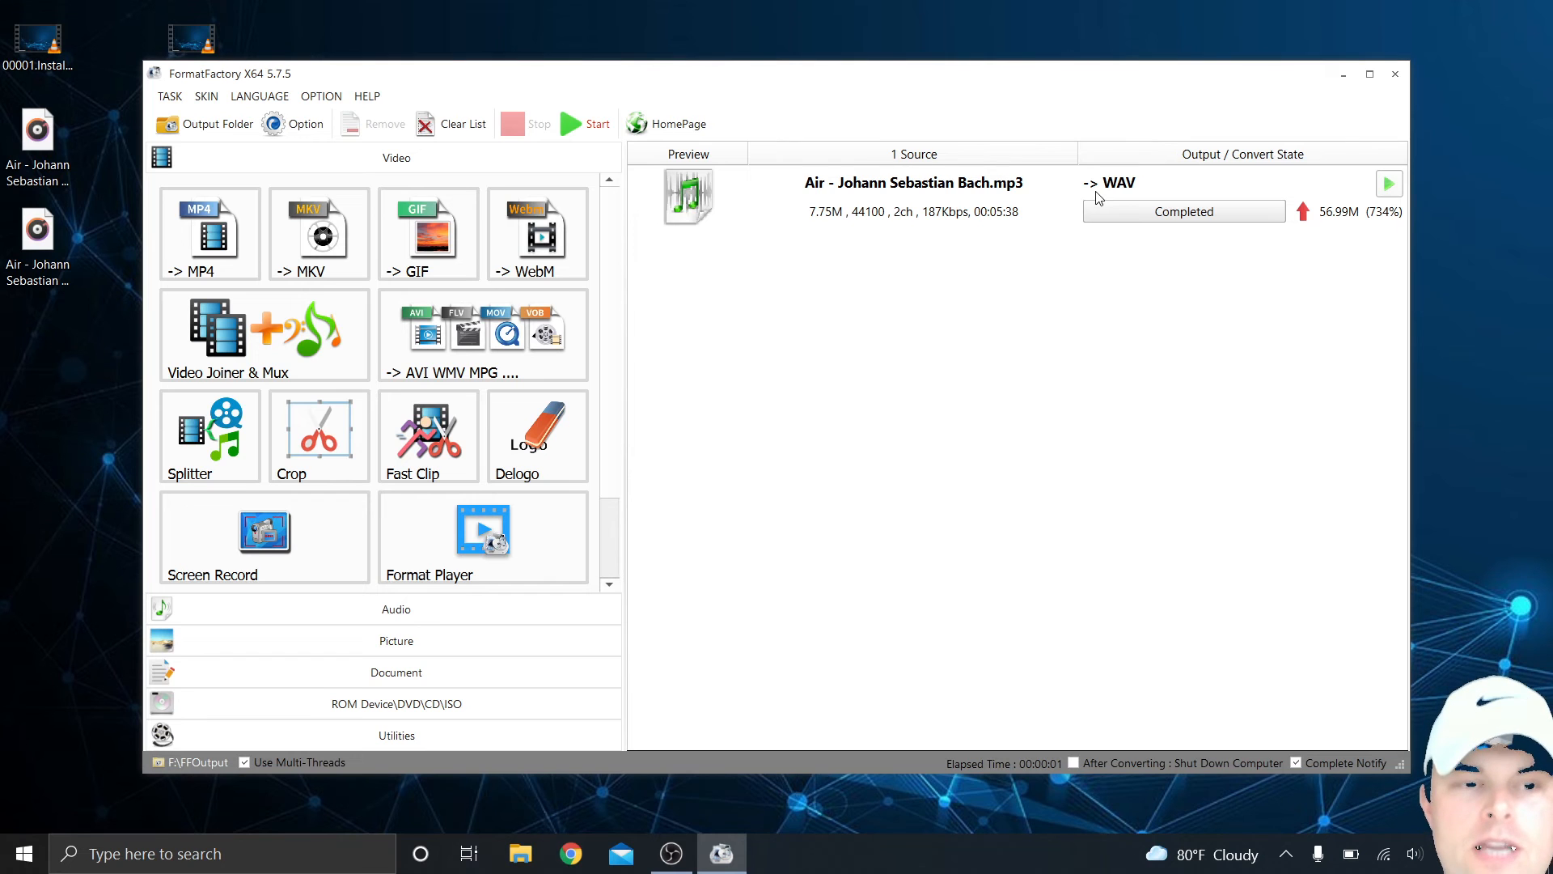
click(1394, 73)
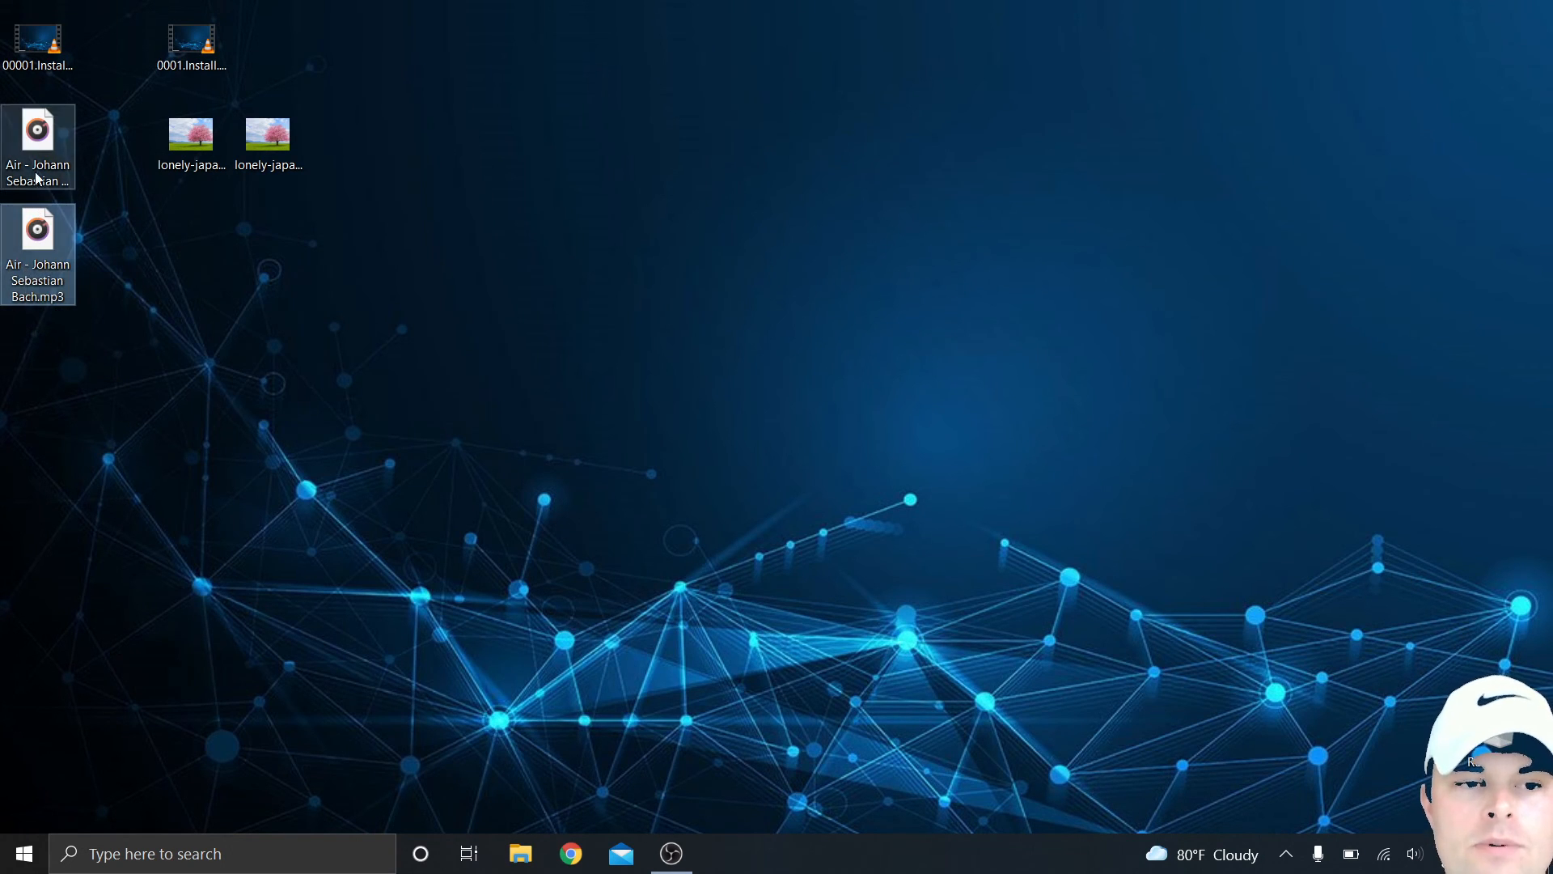
click(32, 138)
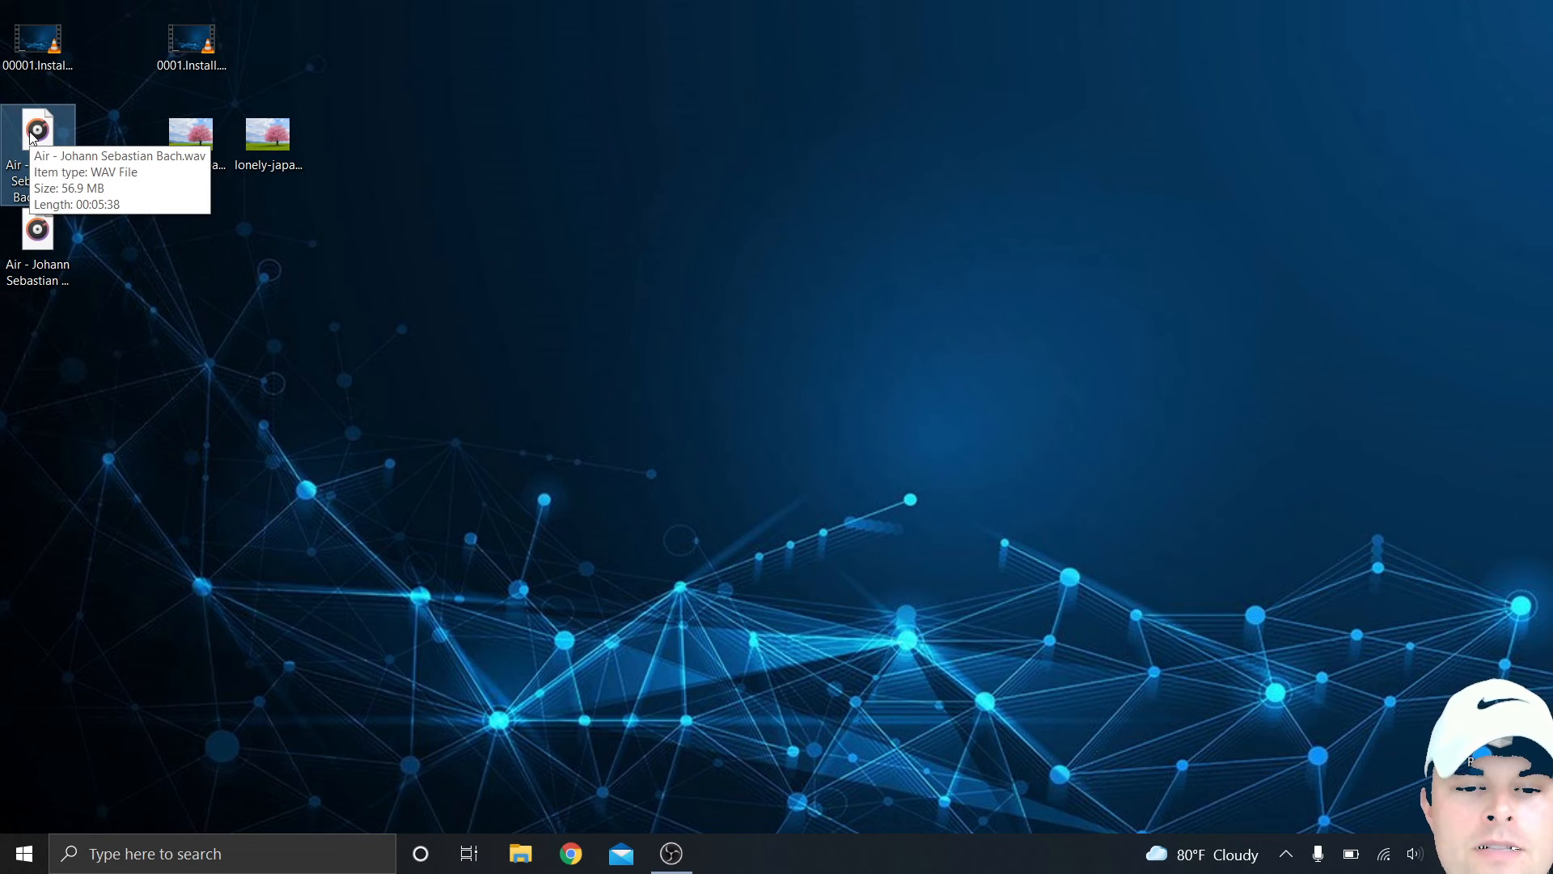
Step: Switch to FormatFactory and add Air - Johann Sebastian Bach.wav from the desktop for conversion to MP3
click(18, 849)
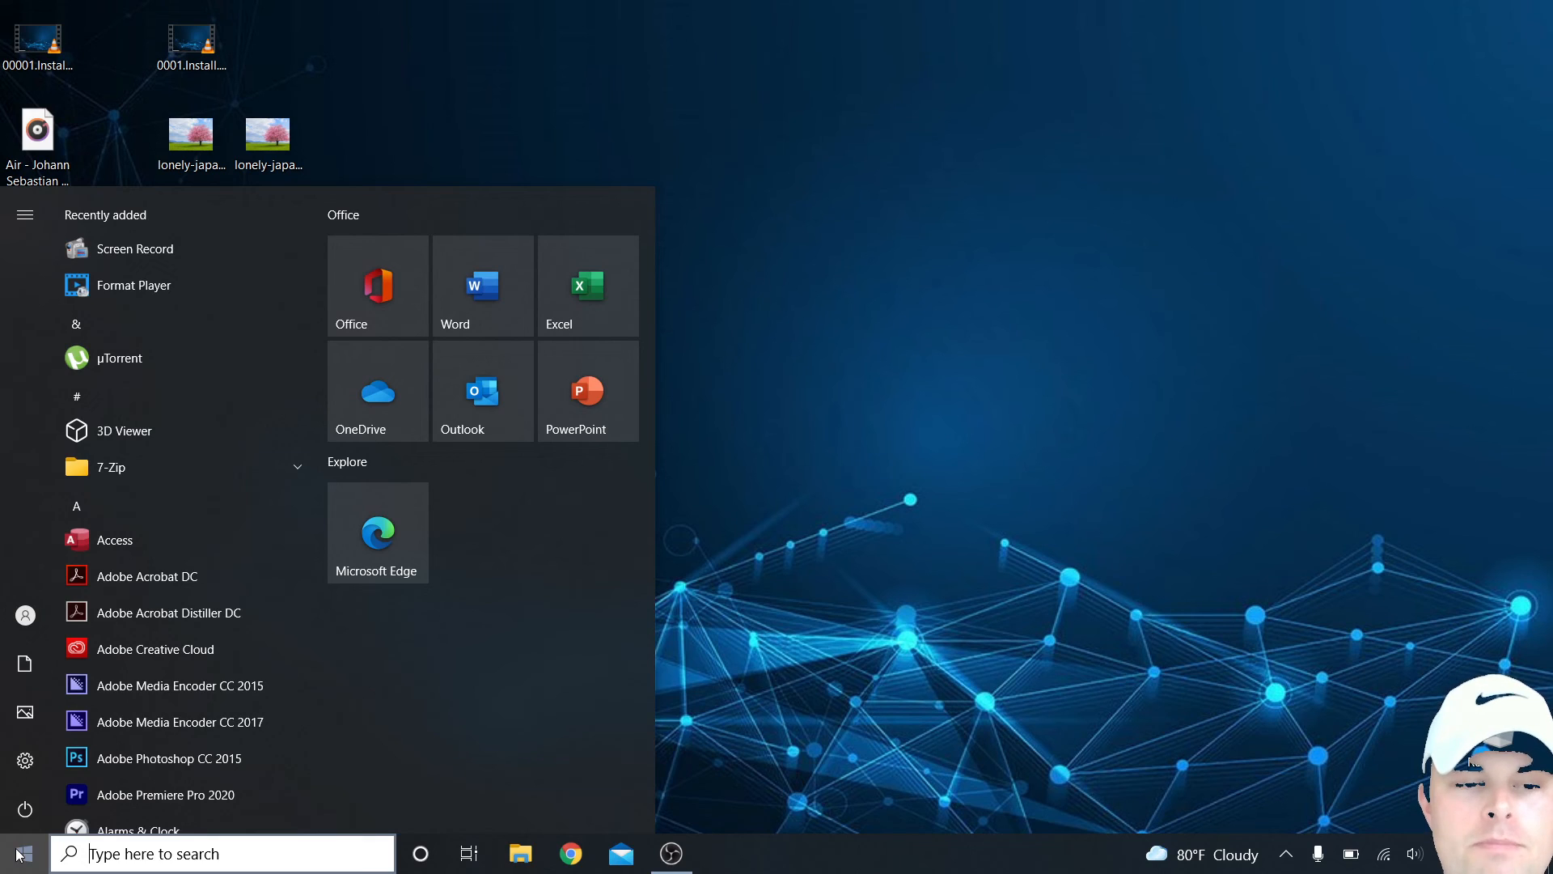
text(fo)
key(Escape)
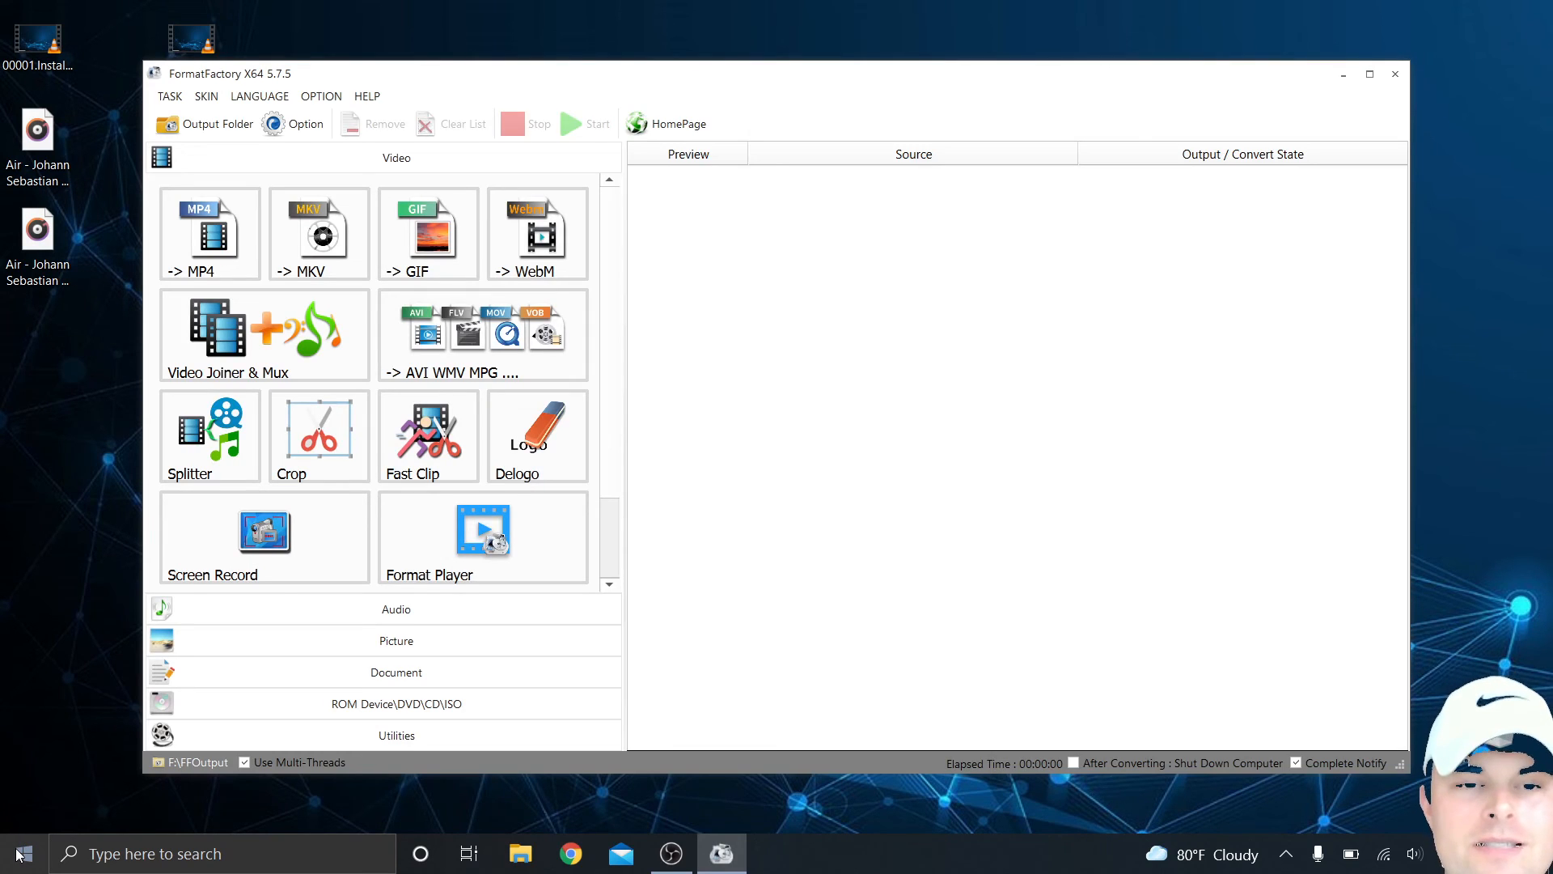
drag(46, 151, 1065, 569)
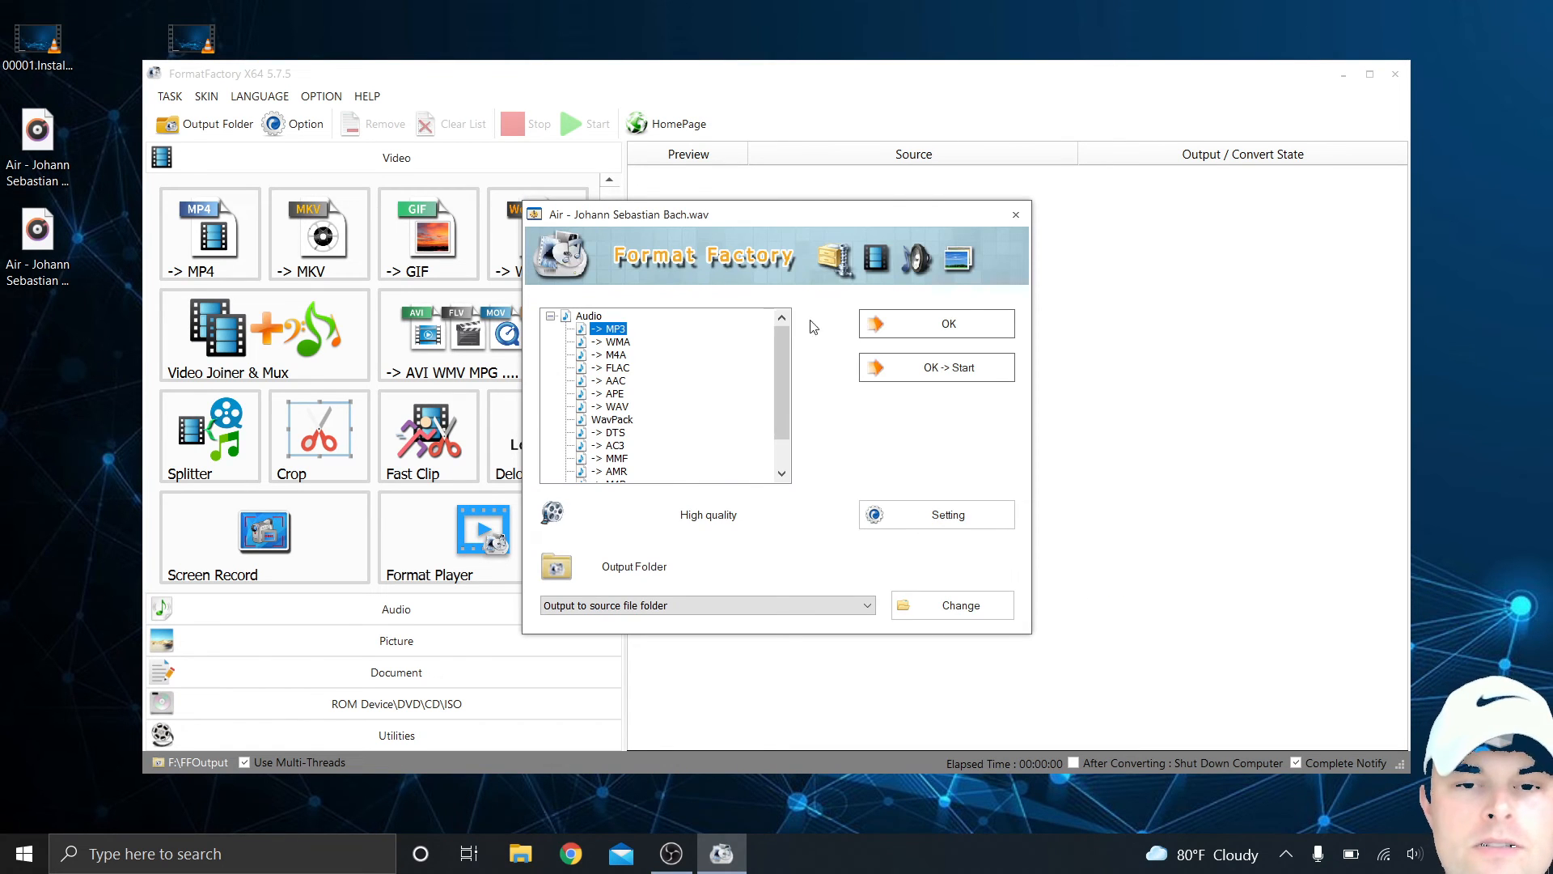
Step: Convert the WAV file to MP3 with the High quality preset in the source file folder, and close FormatFactory
click(939, 522)
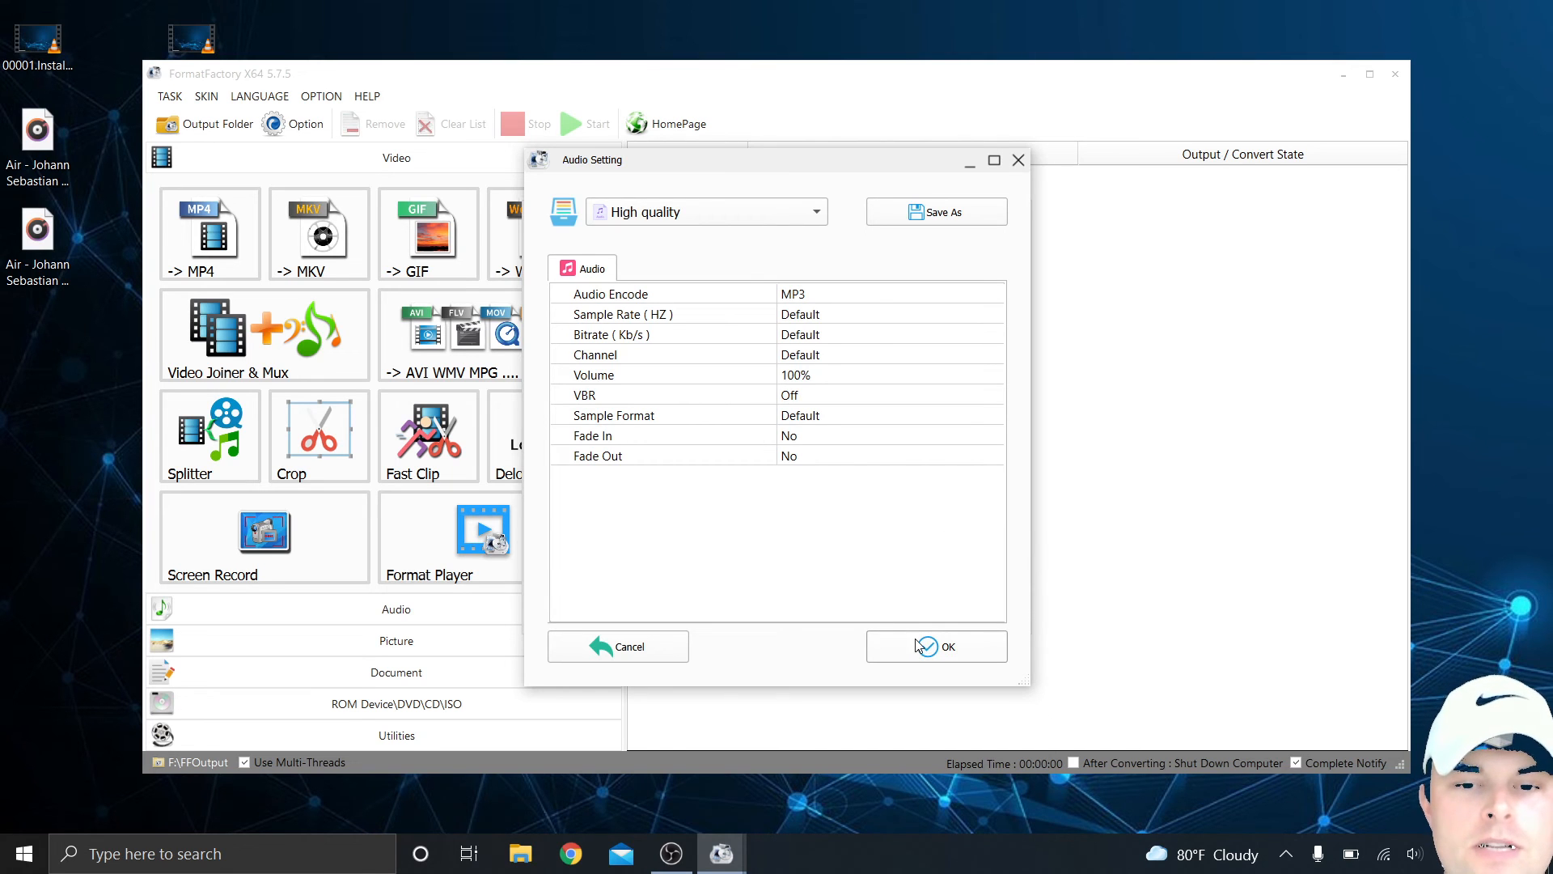
click(919, 645)
click(988, 329)
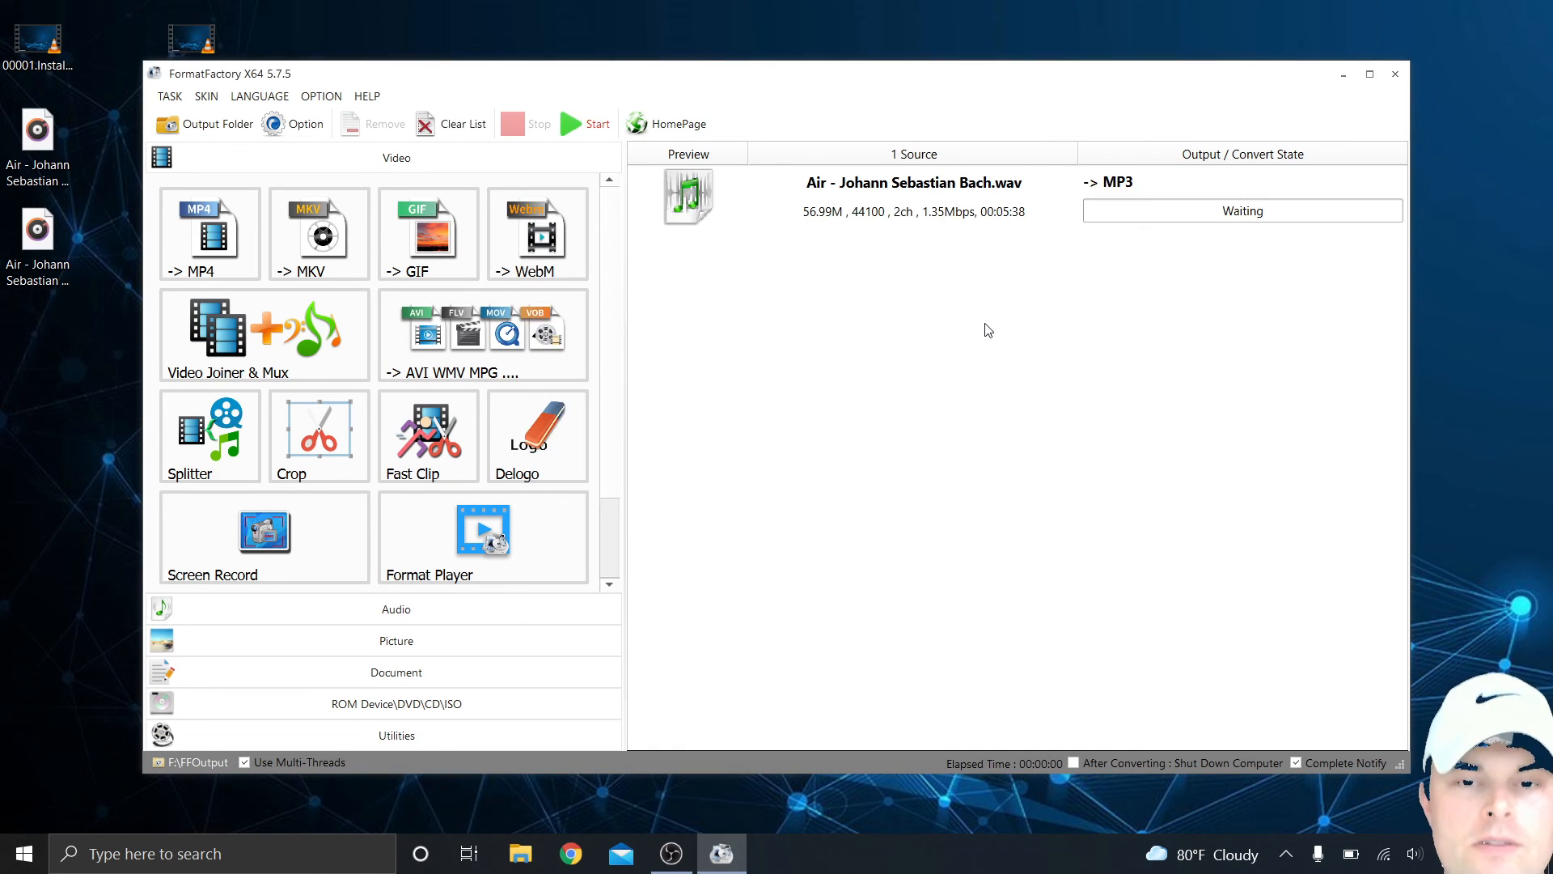
click(594, 123)
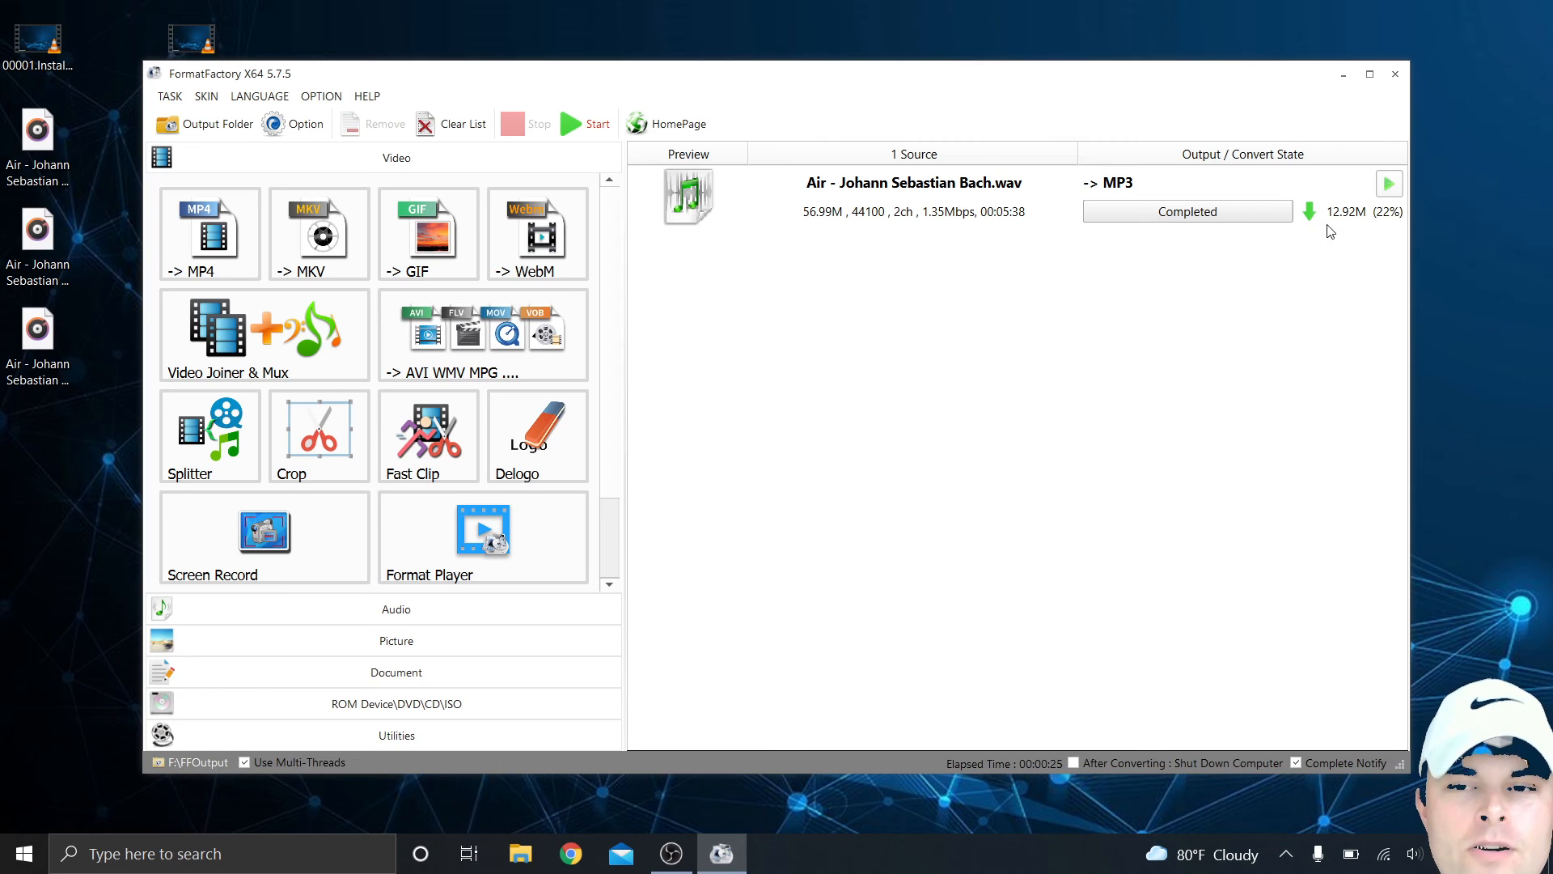
click(1395, 75)
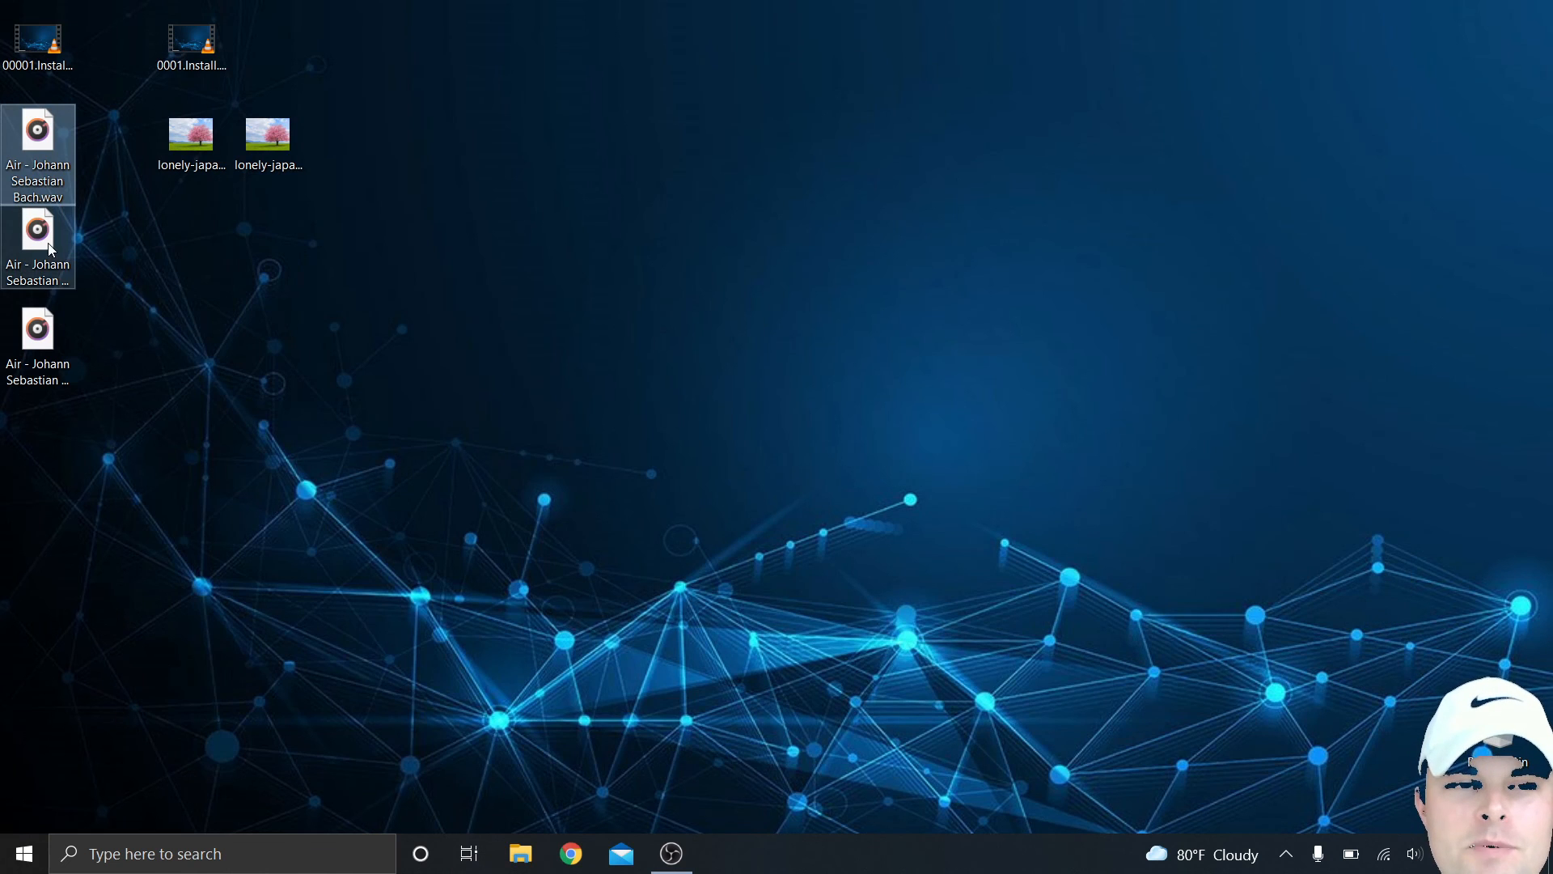
Step: Arrange the WAV file and Air - Johann Sebastian Bach~1.mp3 side by side below the cherry images, with the original MP3 set apart
mouse_move(44, 251)
drag(44, 252, 240, 329)
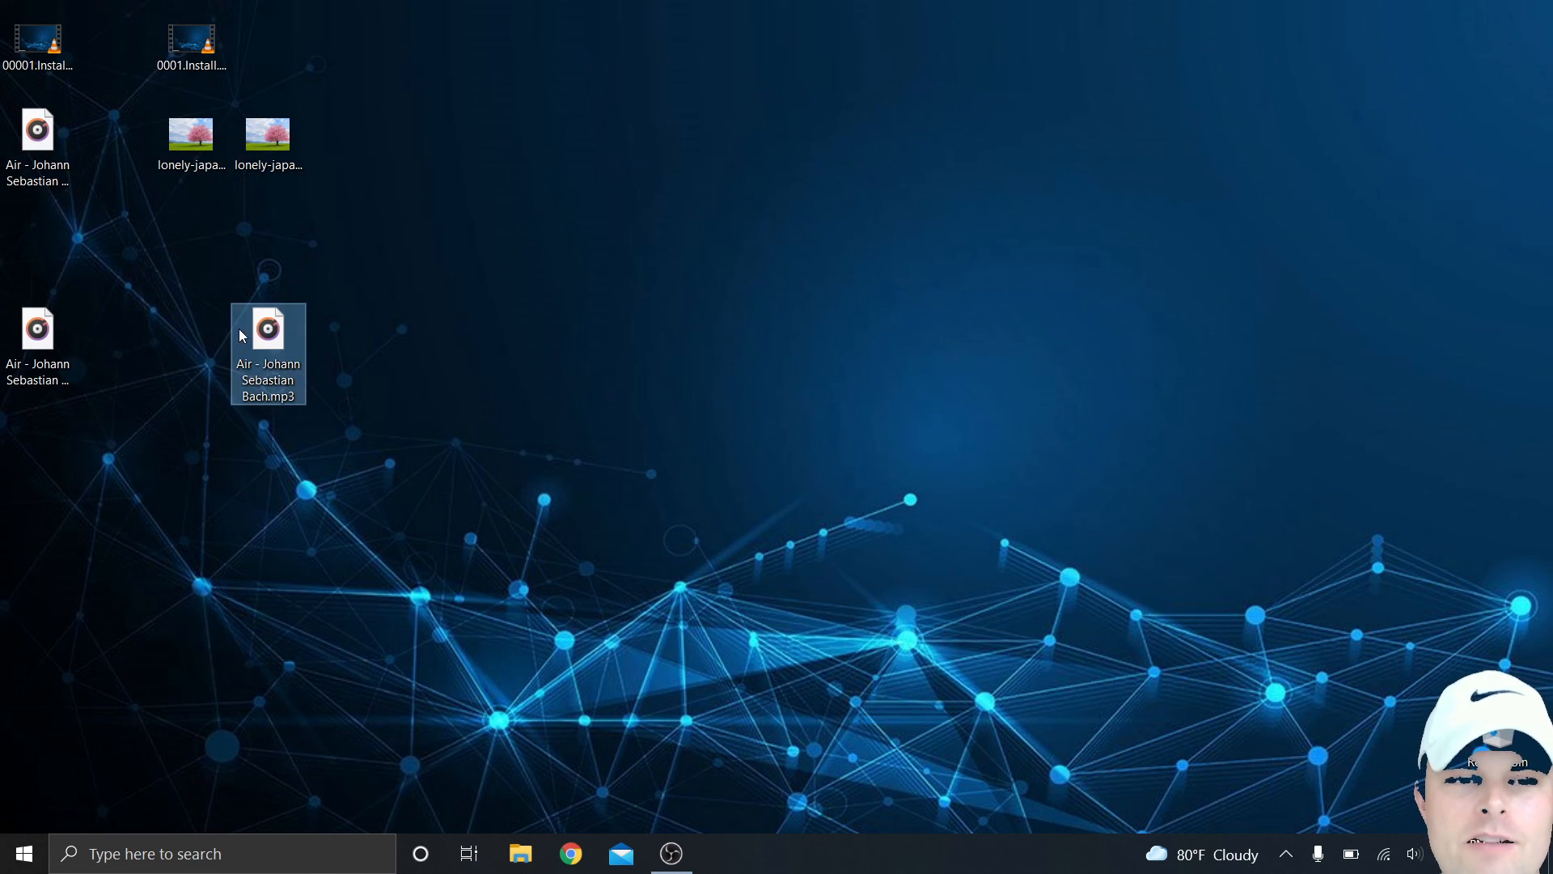
drag(47, 139, 570, 440)
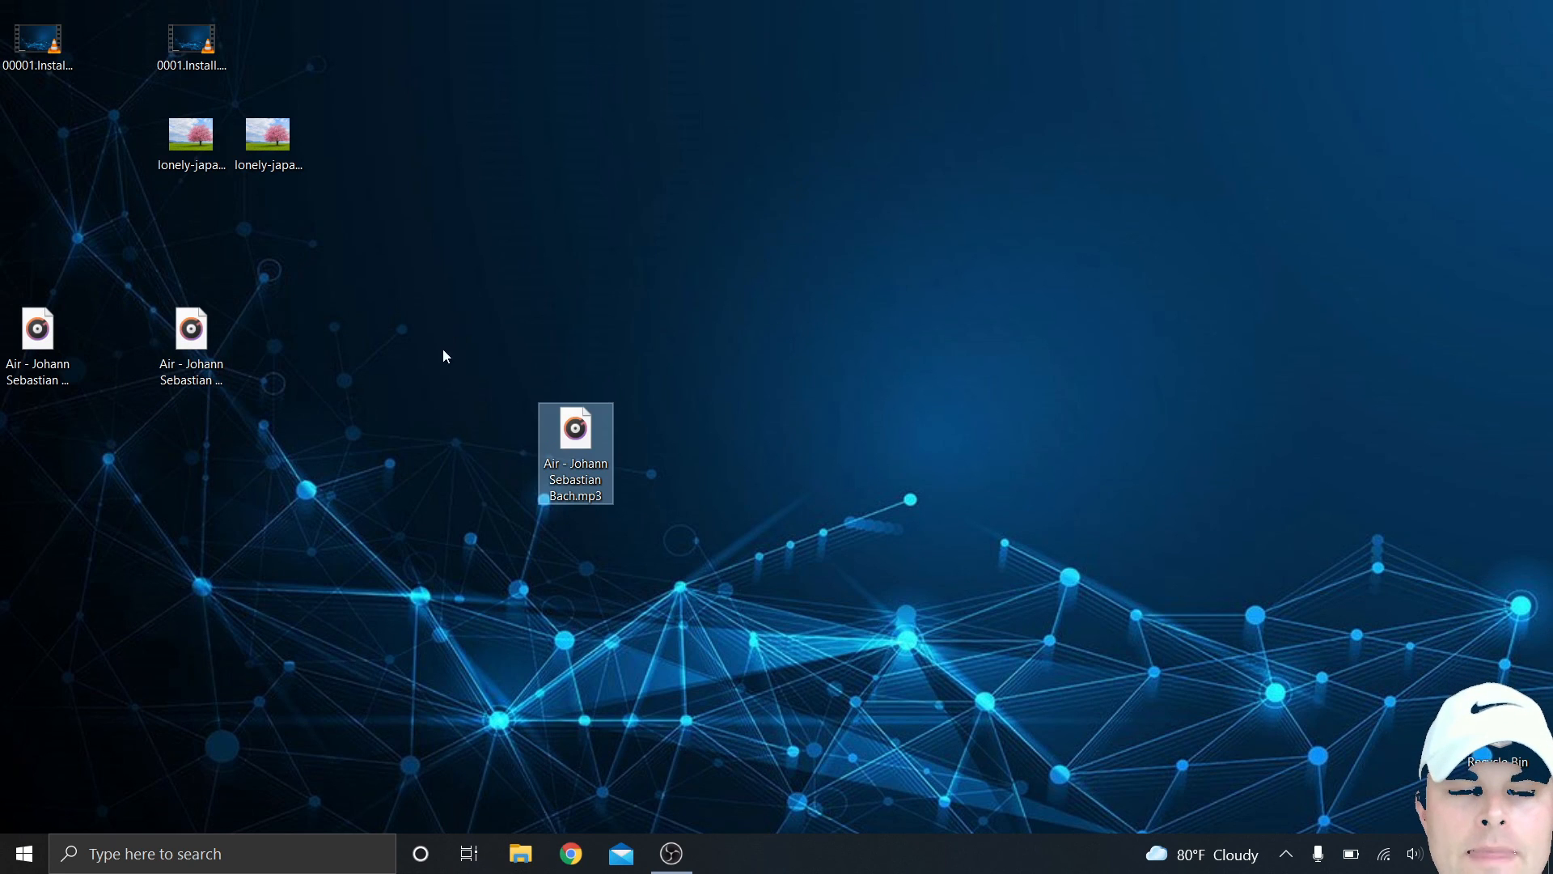
click(220, 344)
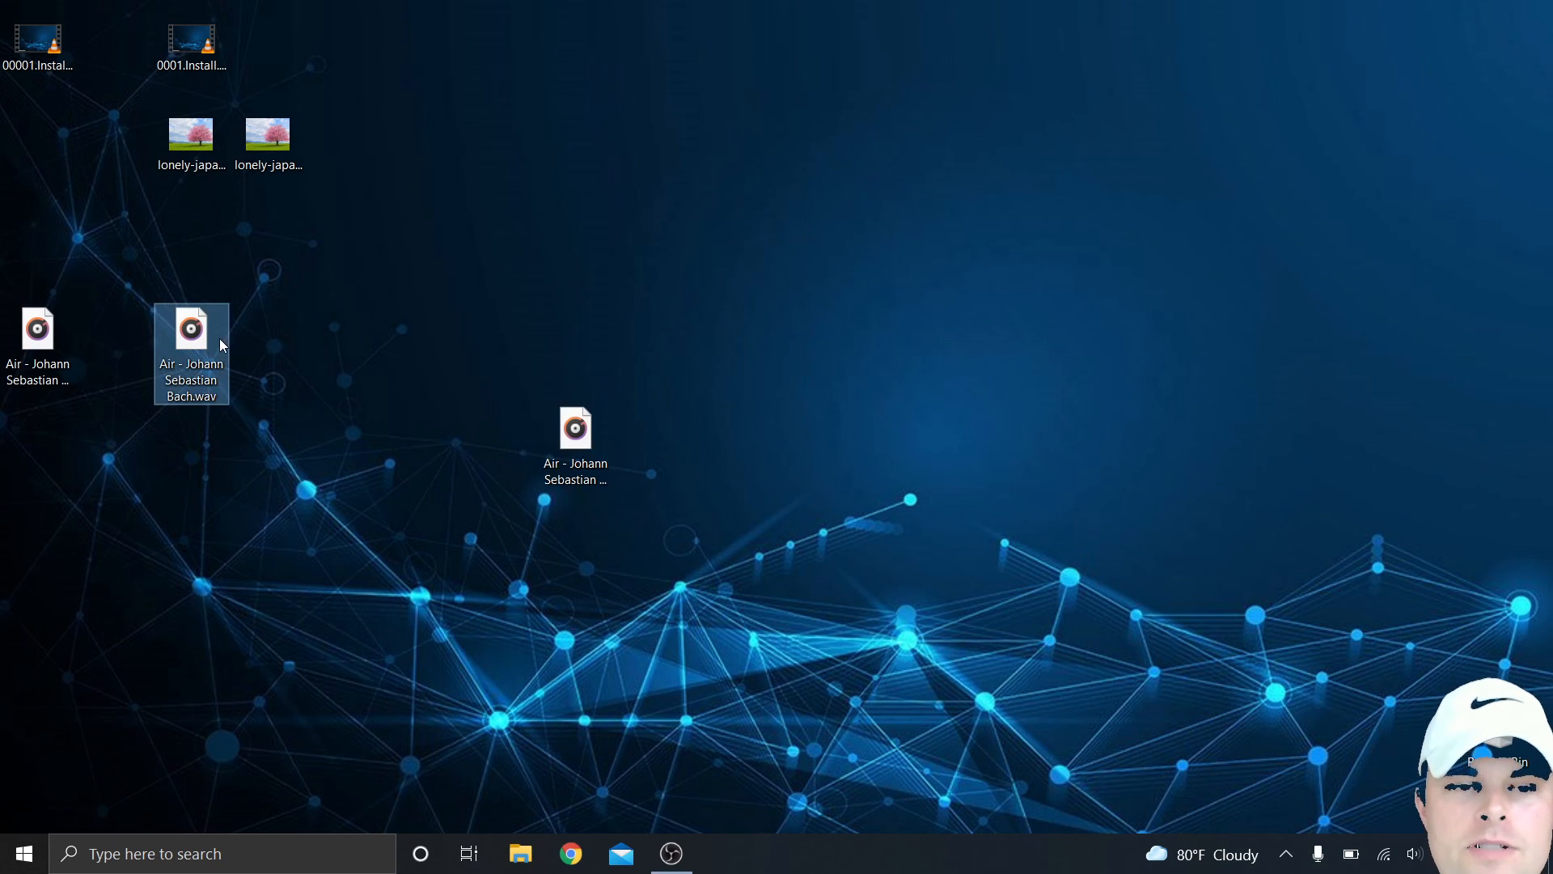
click(41, 332)
drag(40, 333, 276, 337)
click(427, 481)
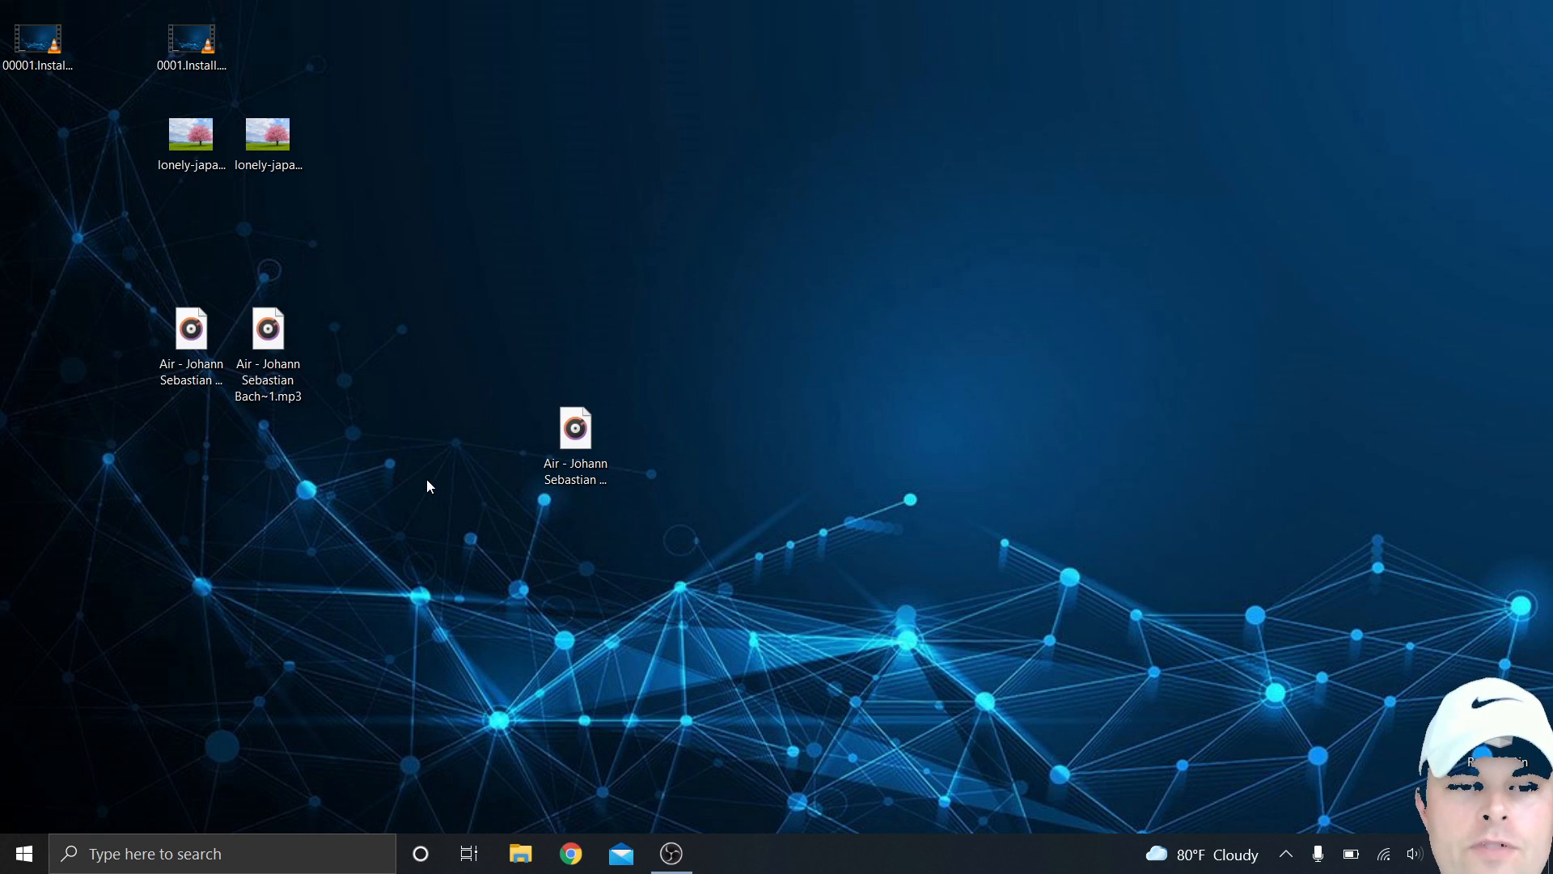